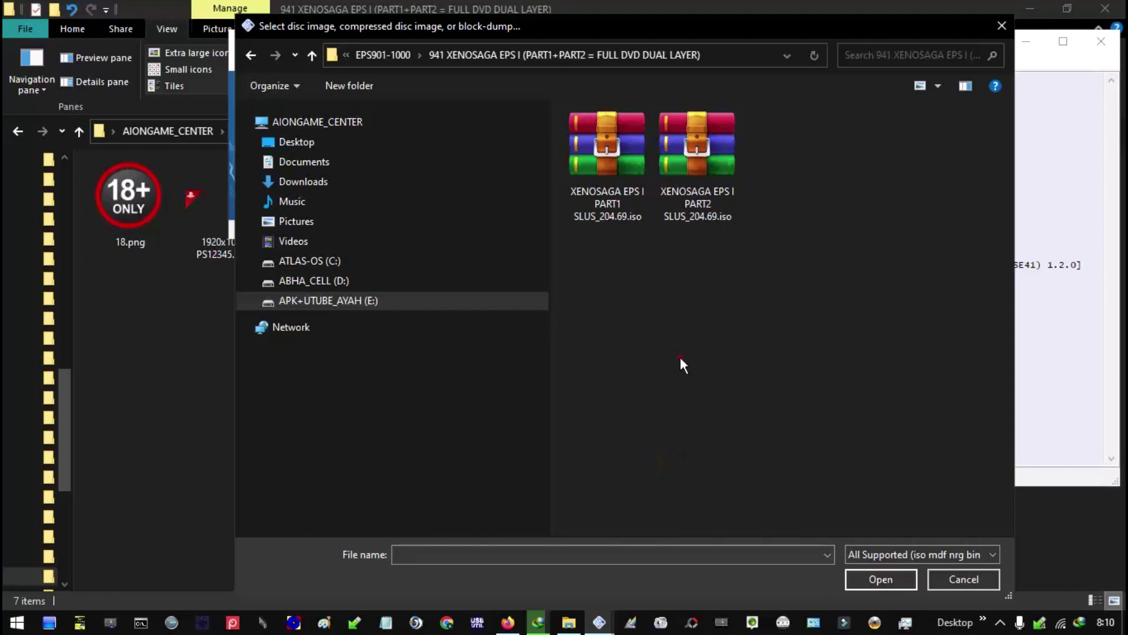
# Load XENOSAGA EPS I PART1 SLUS_204.69.iso as the disc image and boot it in the emulator.
pyautogui.click(584, 168)
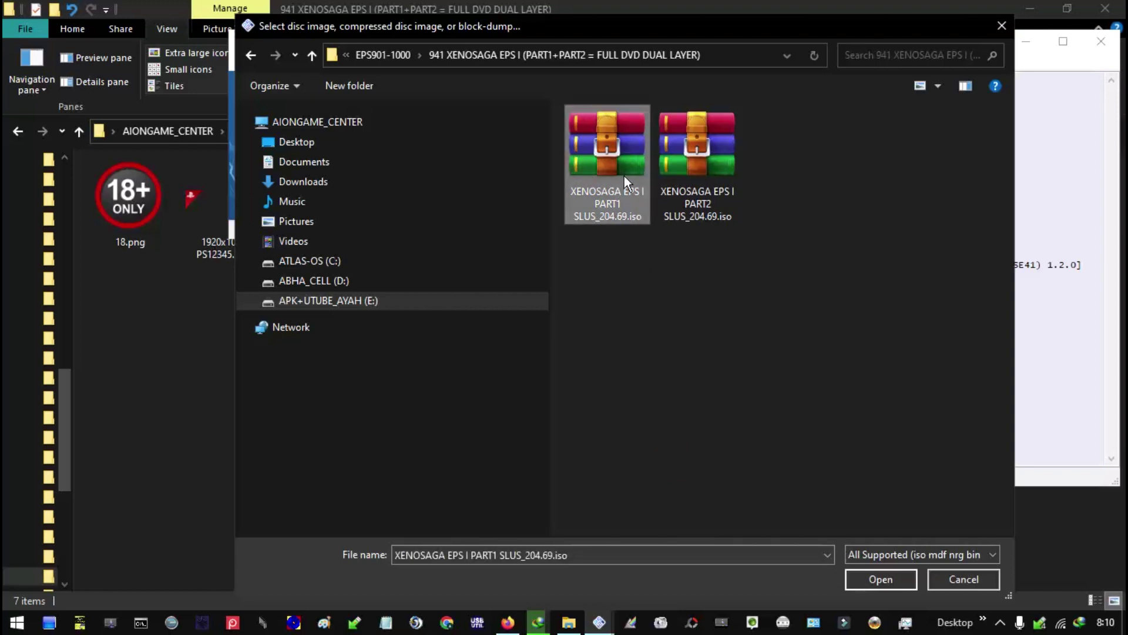
pyautogui.click(865, 582)
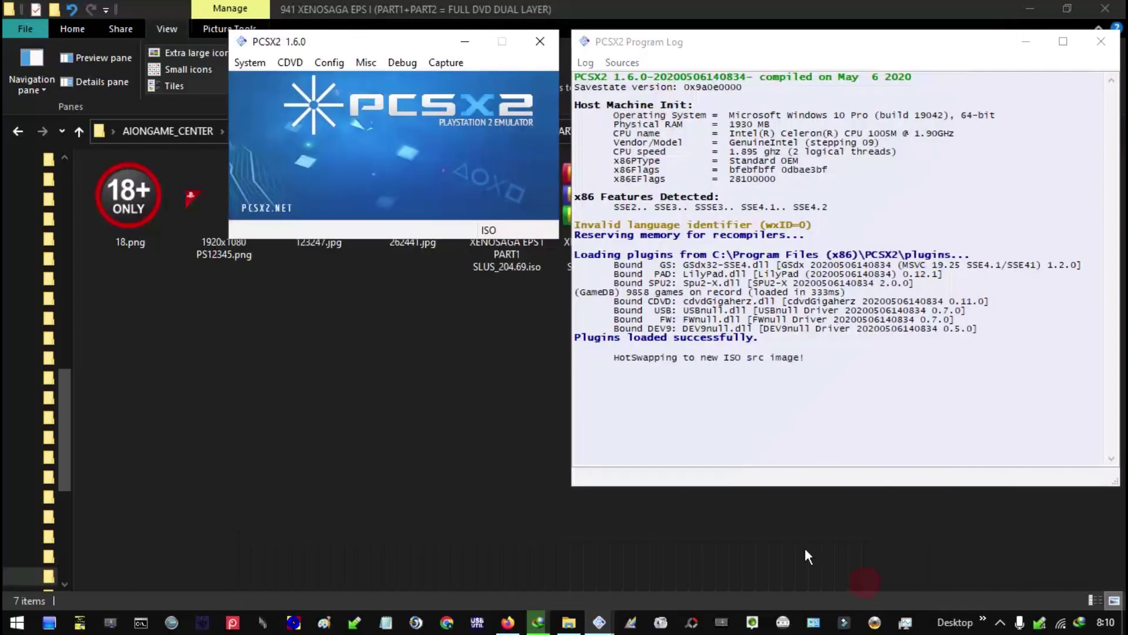
pyautogui.click(258, 63)
pyautogui.click(999, 9)
pyautogui.click(1036, 7)
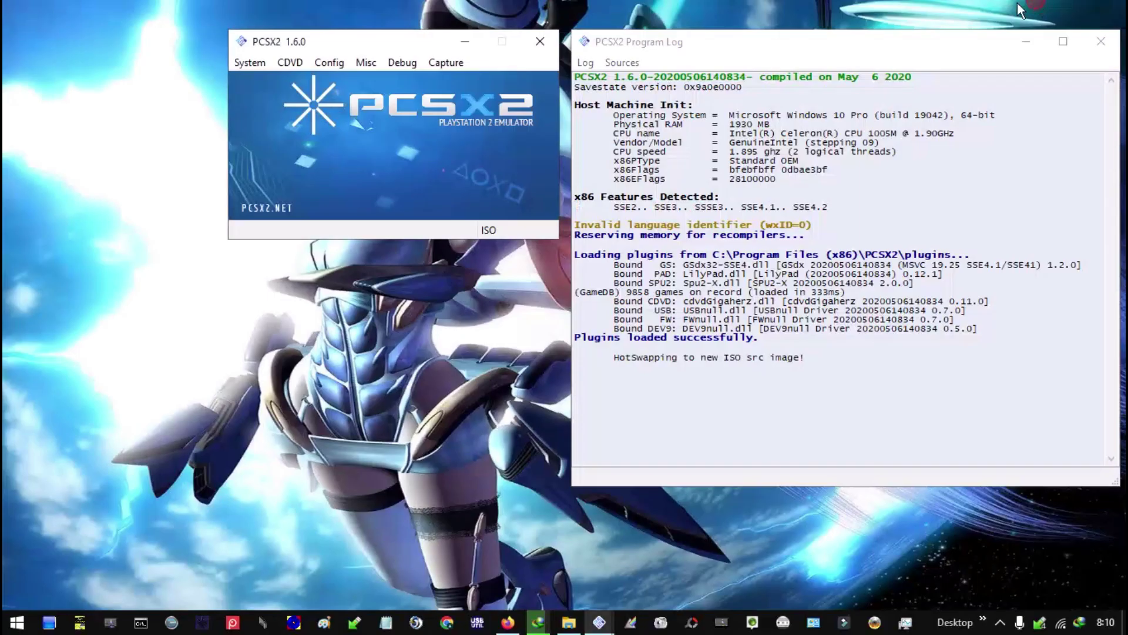
pyautogui.click(252, 63)
pyautogui.click(297, 96)
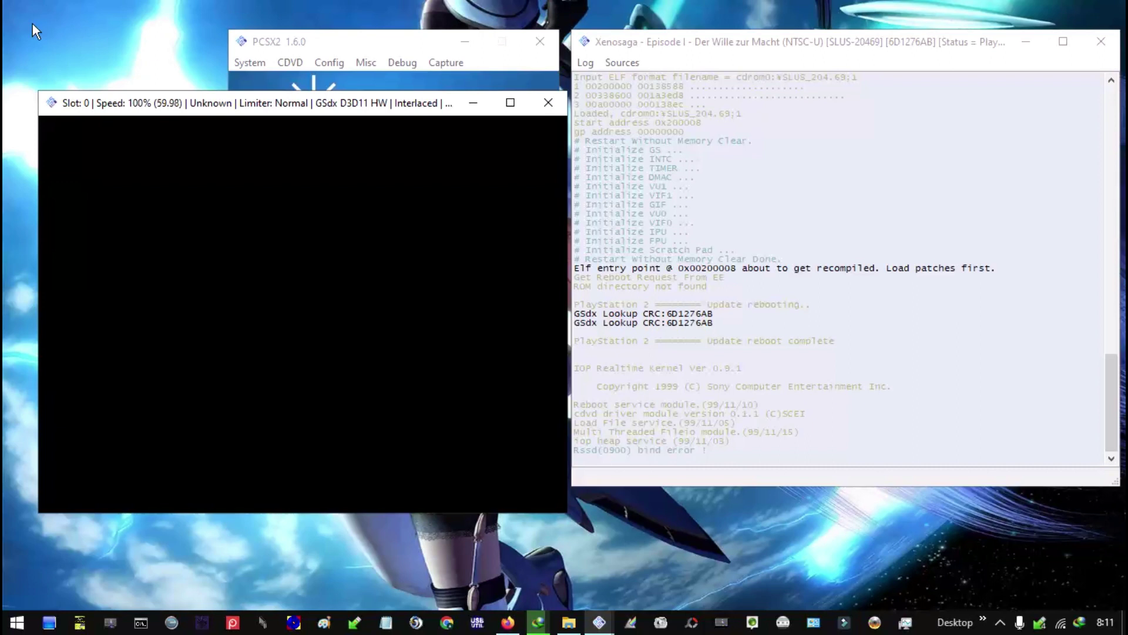
# Change the disc image to XENOSAGA EPS I PART2 SLUS_204.69.iso and boot it with a system reset.
pyautogui.click(329, 71)
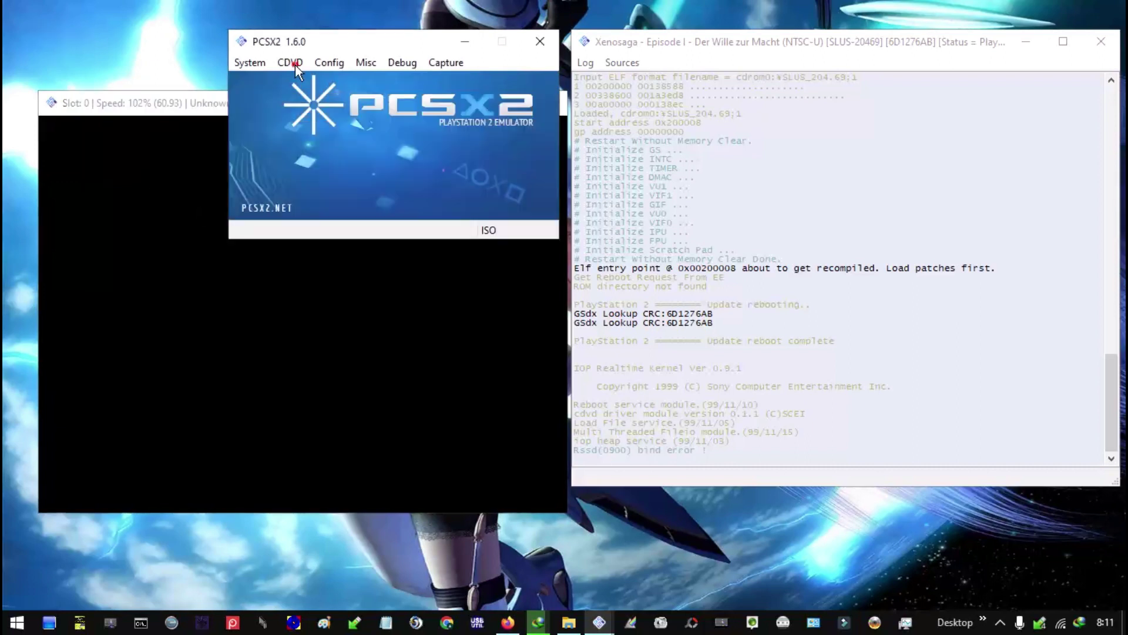
pyautogui.click(290, 63)
pyautogui.moveTo(312, 81)
pyautogui.click(466, 105)
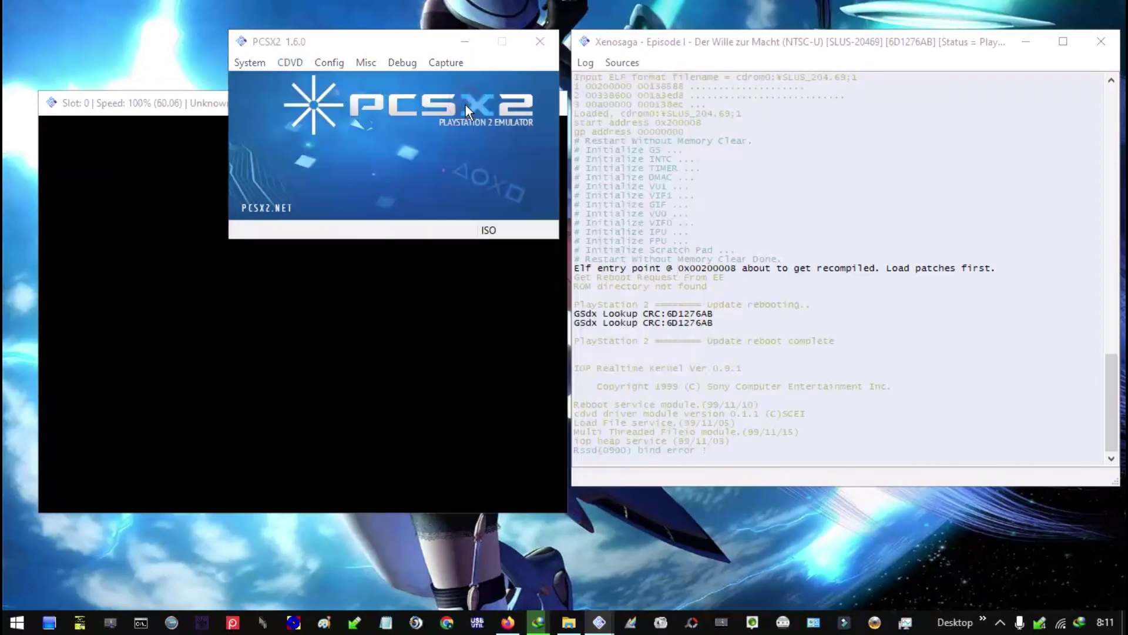
pyautogui.click(714, 195)
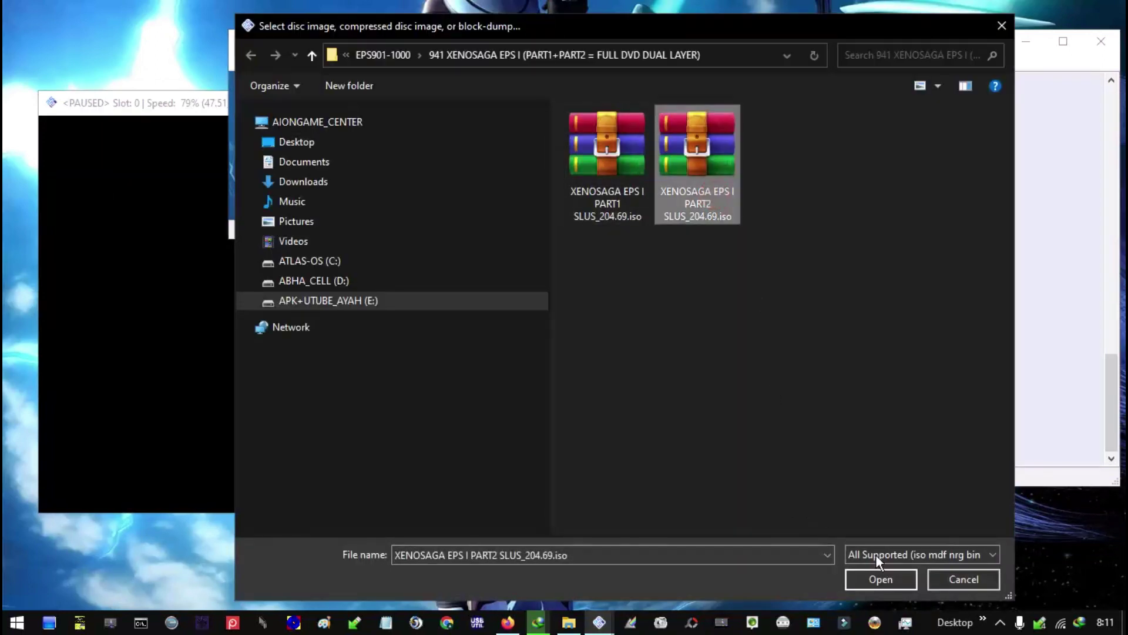
pyautogui.click(880, 578)
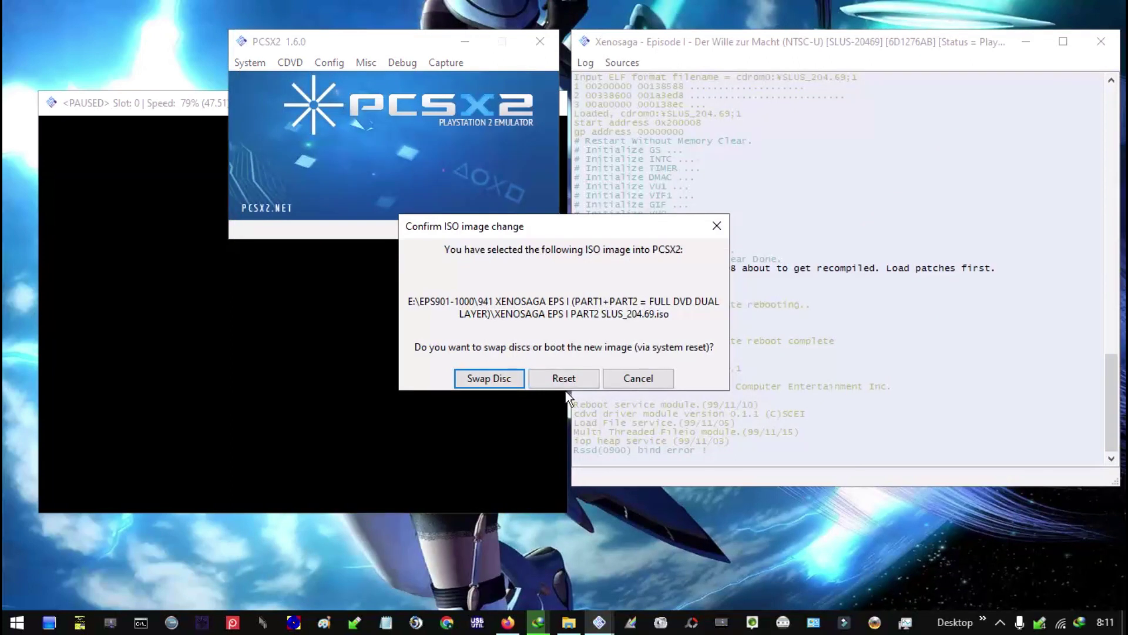
pyautogui.click(564, 379)
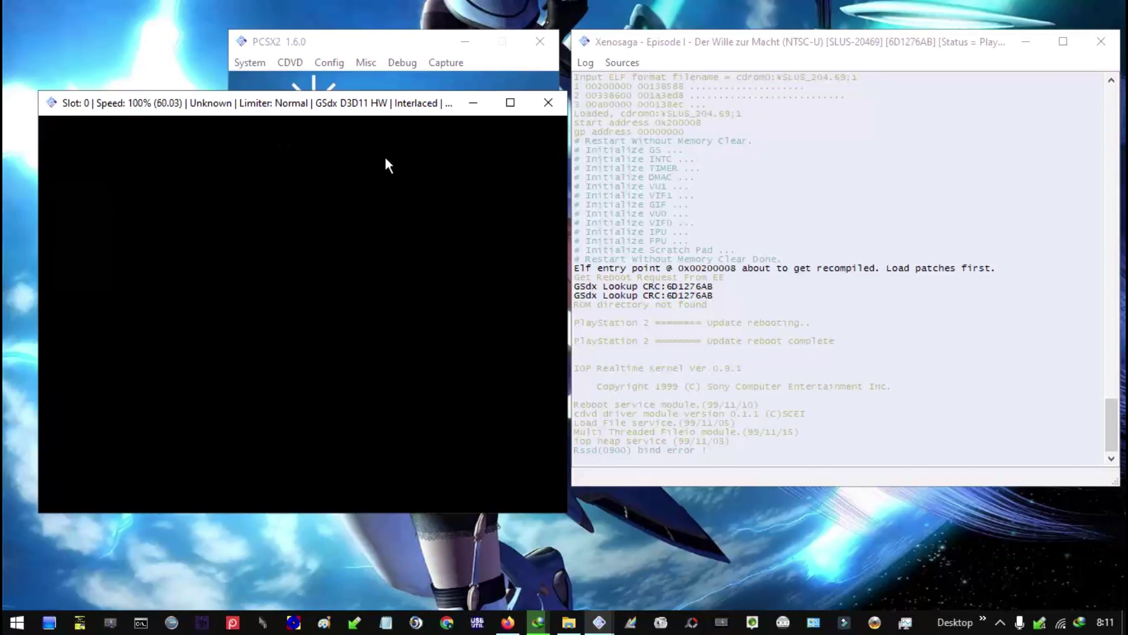
# Shut down the running game and exit the PCSX2 emulator.
pyautogui.click(256, 40)
pyautogui.click(256, 64)
pyautogui.click(283, 286)
pyautogui.click(252, 62)
pyautogui.click(302, 301)
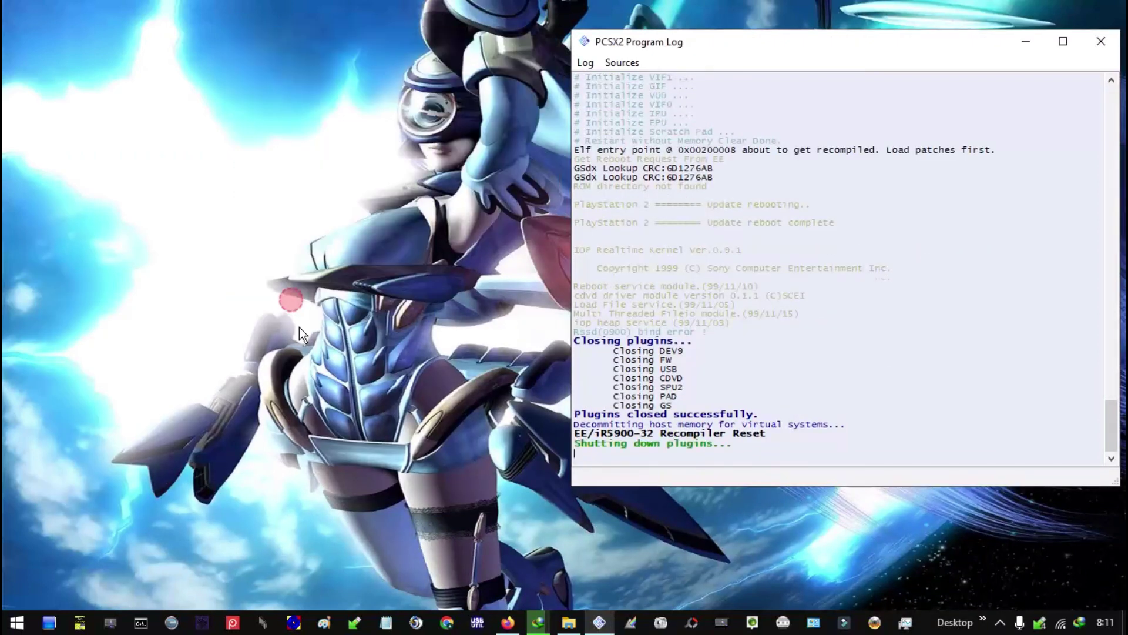
# Switch to File Explorer and extract XENOSAGA EPS I PART1 SLUS_204.69.iso into a folder of the same name.
pyautogui.click(569, 622)
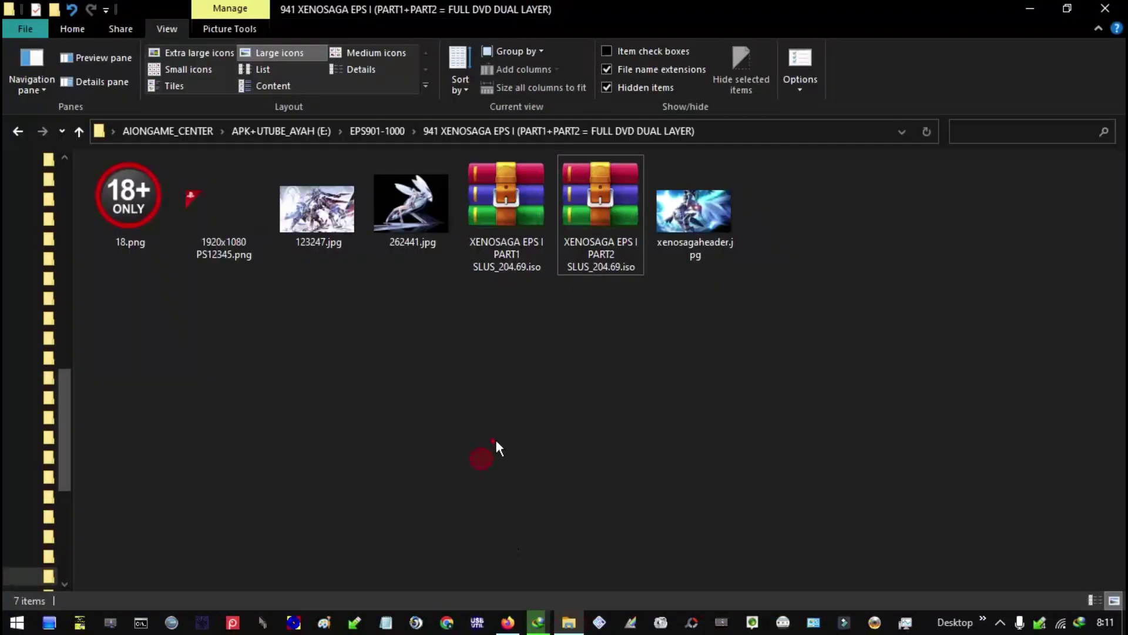
pyautogui.rightClick(492, 242)
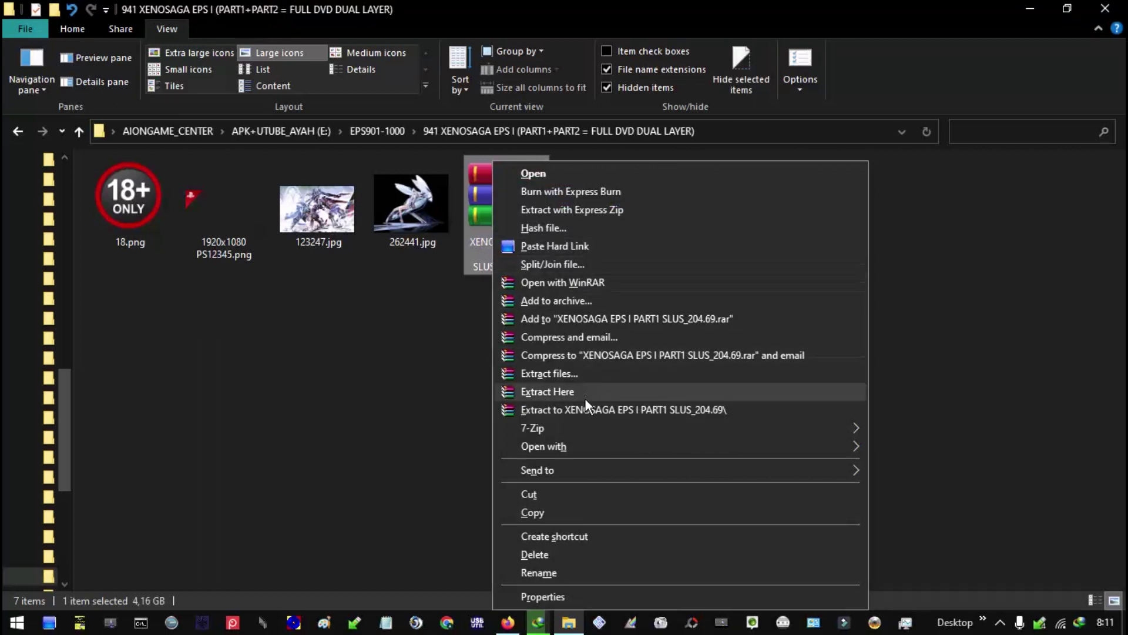
pyautogui.click(591, 411)
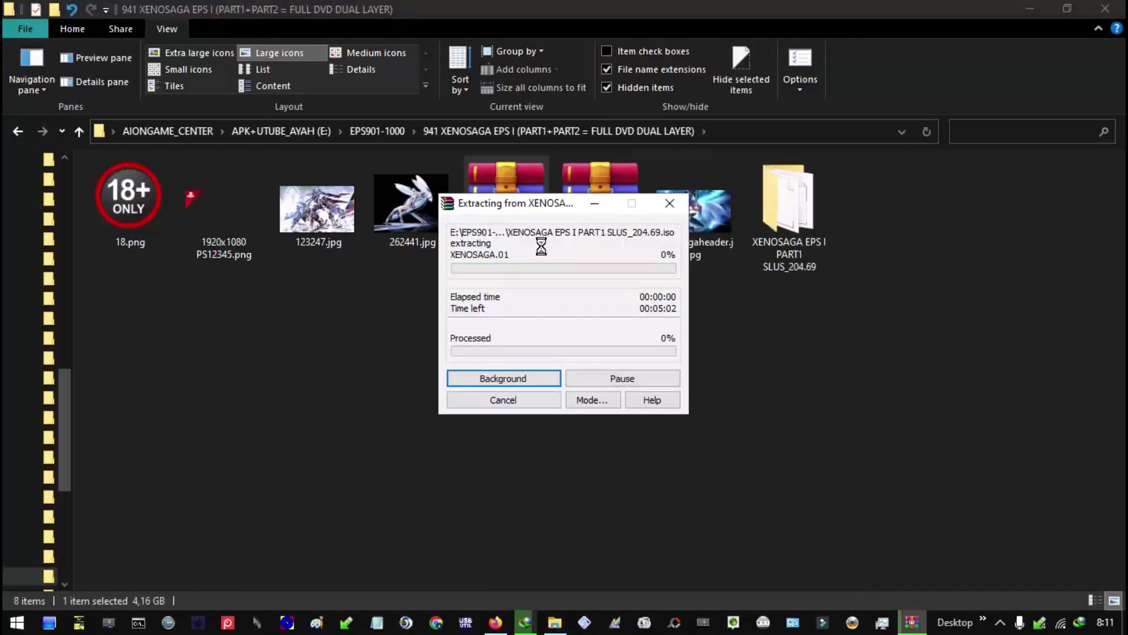
pyautogui.moveTo(541, 206); pyautogui.dragTo(838, 358)
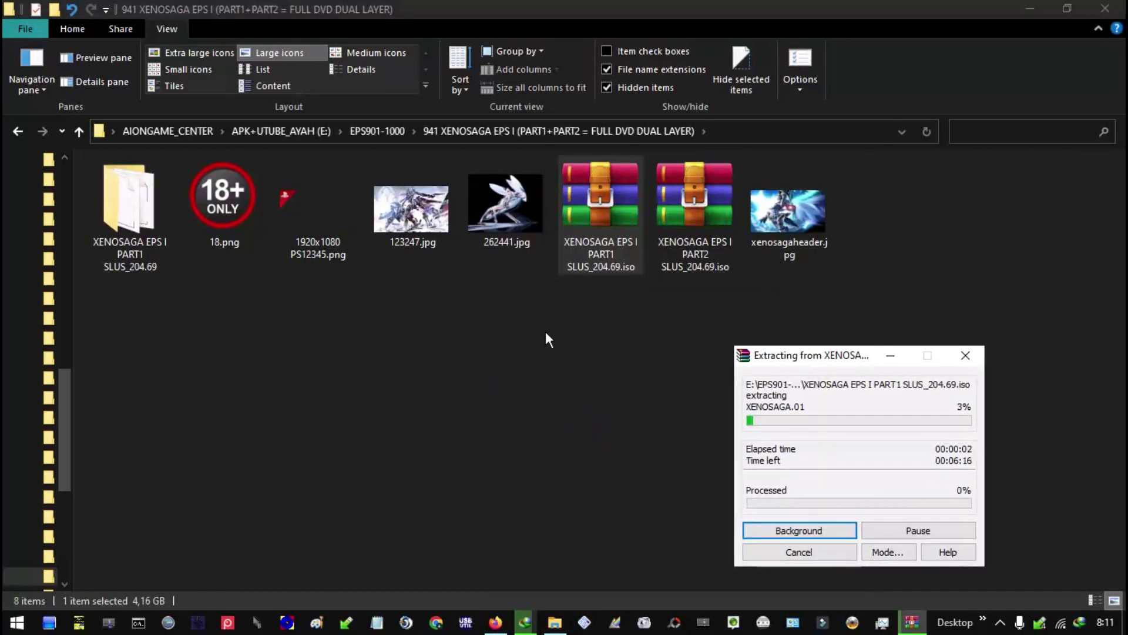
pyautogui.click(455, 389)
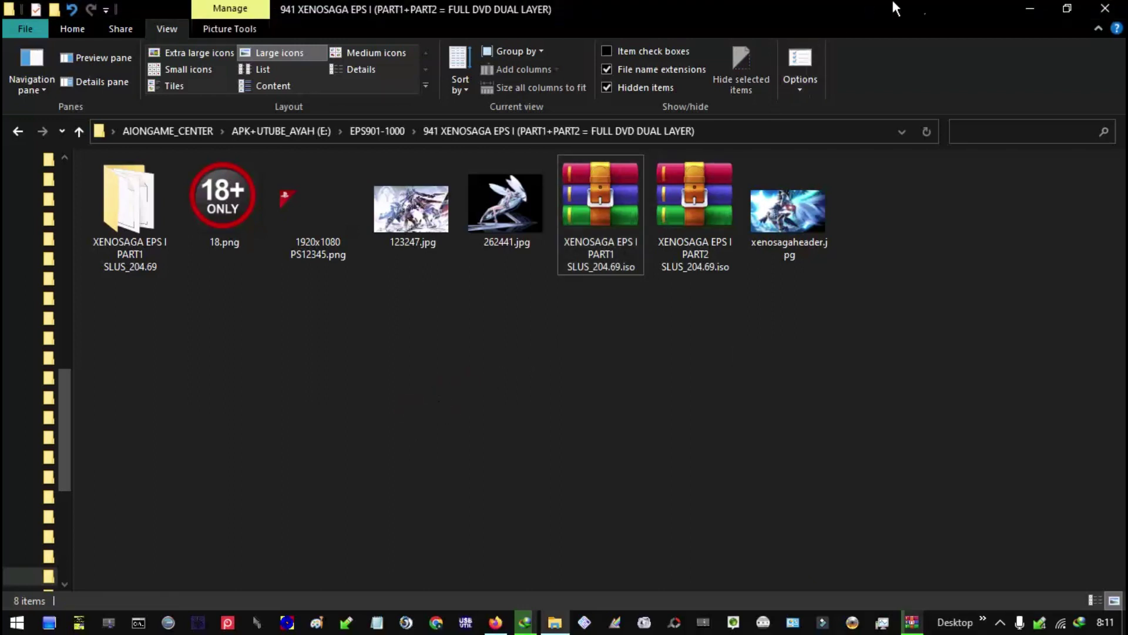
pyautogui.click(1027, 10)
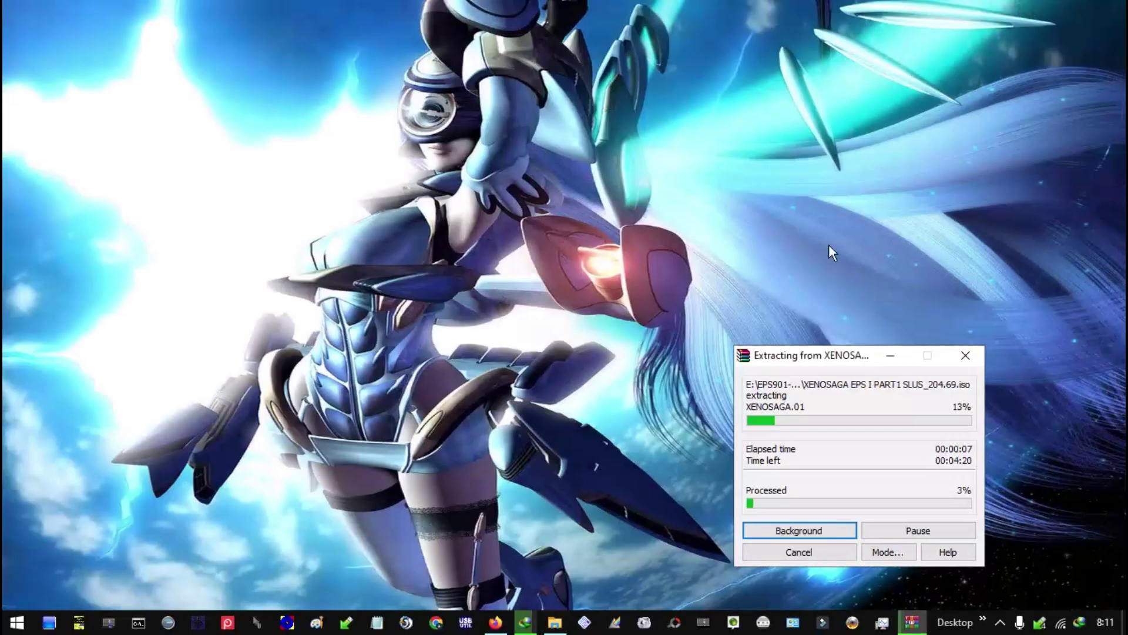
pyautogui.moveTo(829, 351); pyautogui.dragTo(850, 176)
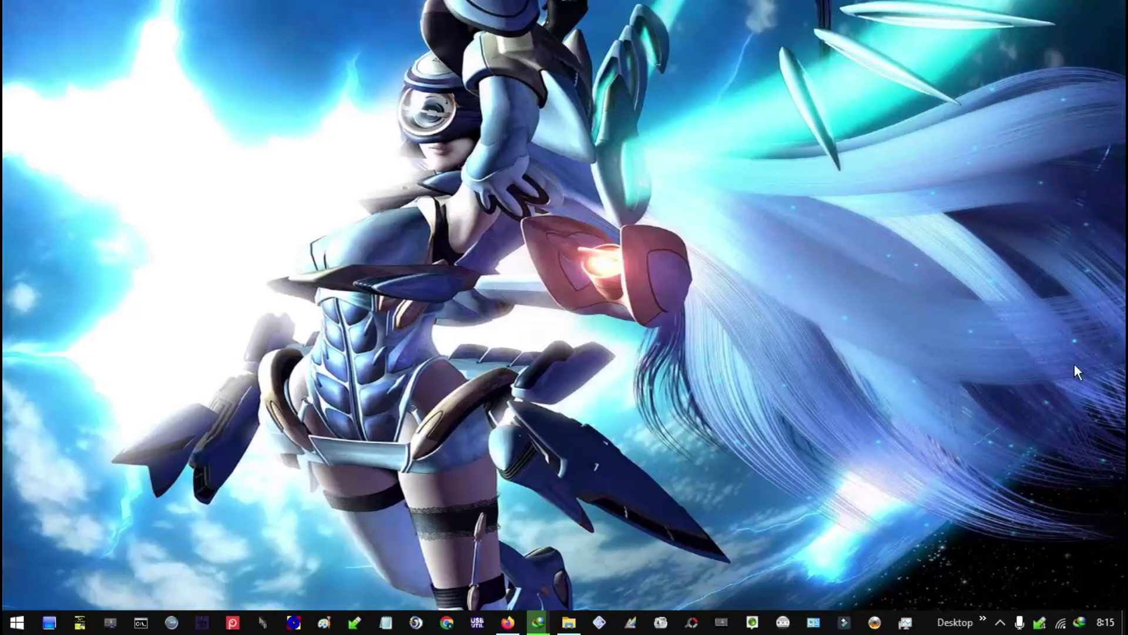
# Extract XENOSAGA EPS I PART2 SLUS_204.69.iso into its own folder named after the image.
pyautogui.click(569, 621)
pyautogui.click(613, 239)
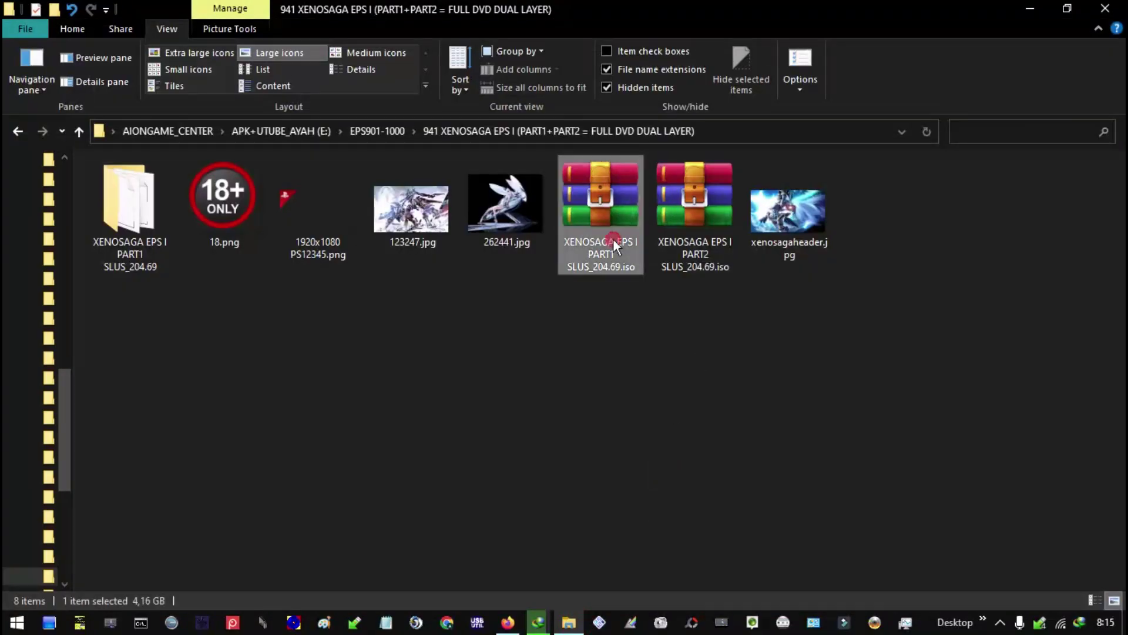
pyautogui.rightClick(684, 230)
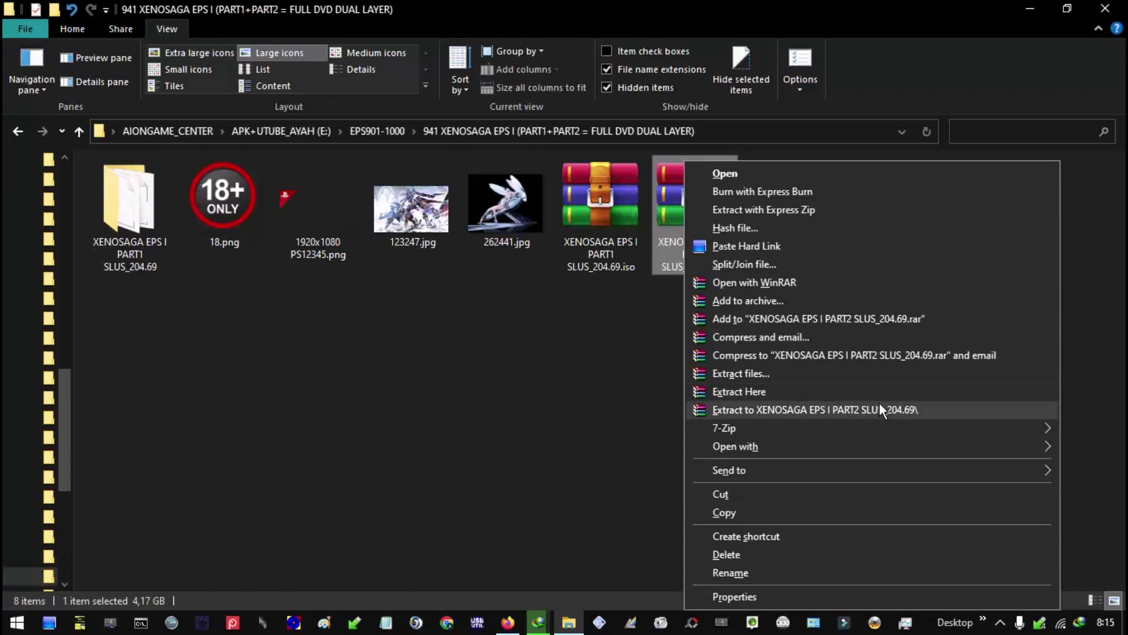
pyautogui.click(892, 408)
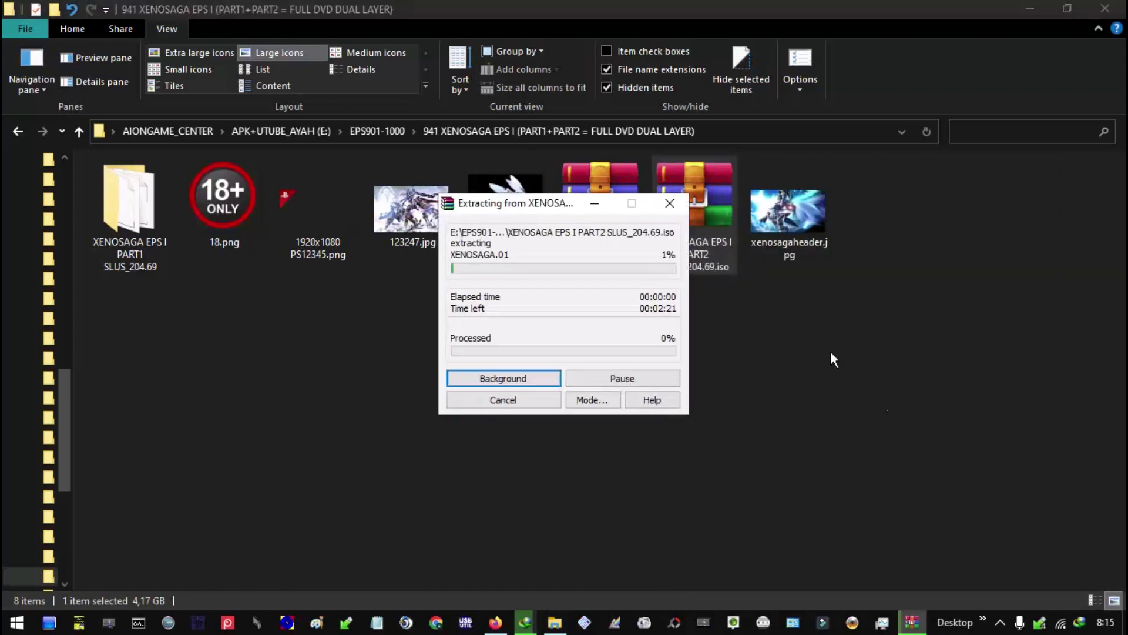
pyautogui.moveTo(524, 208); pyautogui.dragTo(854, 347)
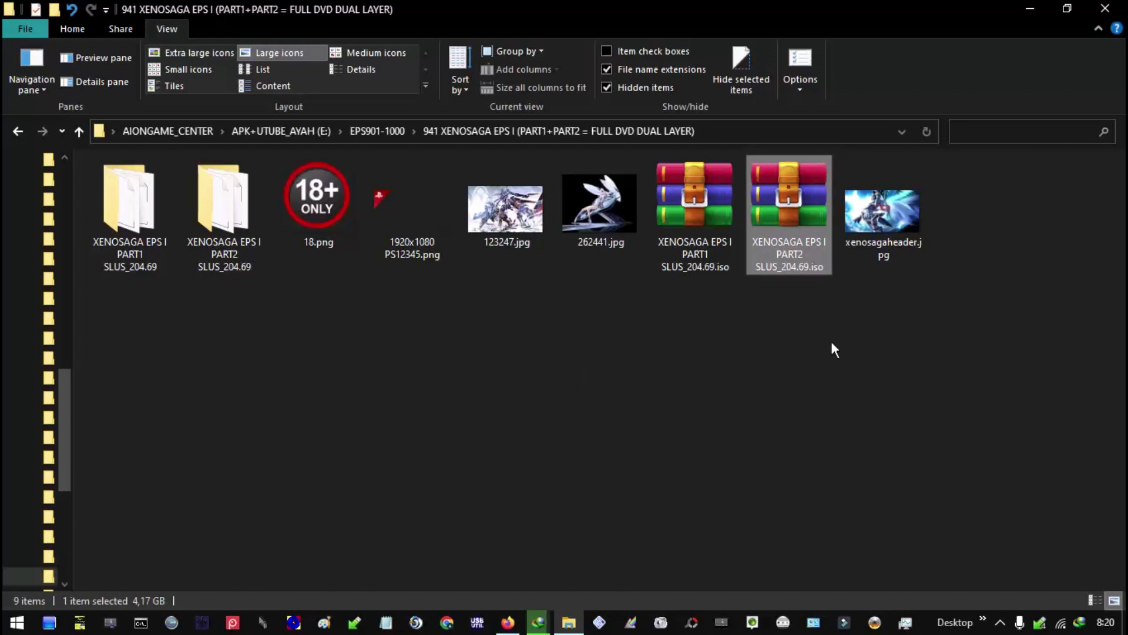
pyautogui.click(699, 441)
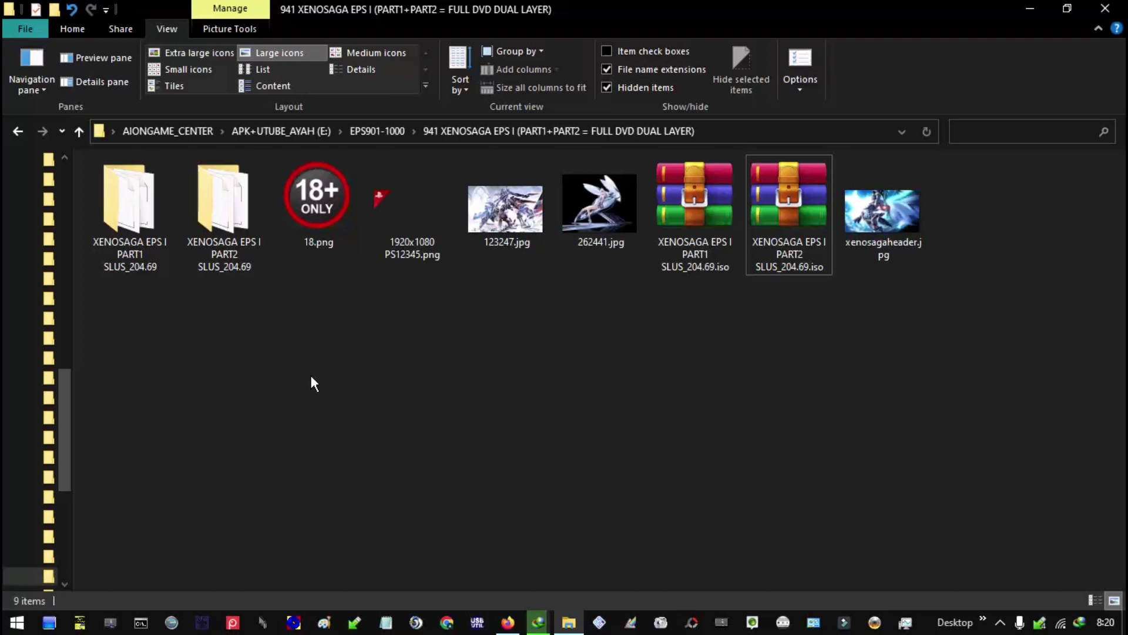
# Create a folder named XENO_020.29.XENOSAGA EPS I DVD9 MOD beside the two extracted game folders.
pyautogui.click(56, 10)
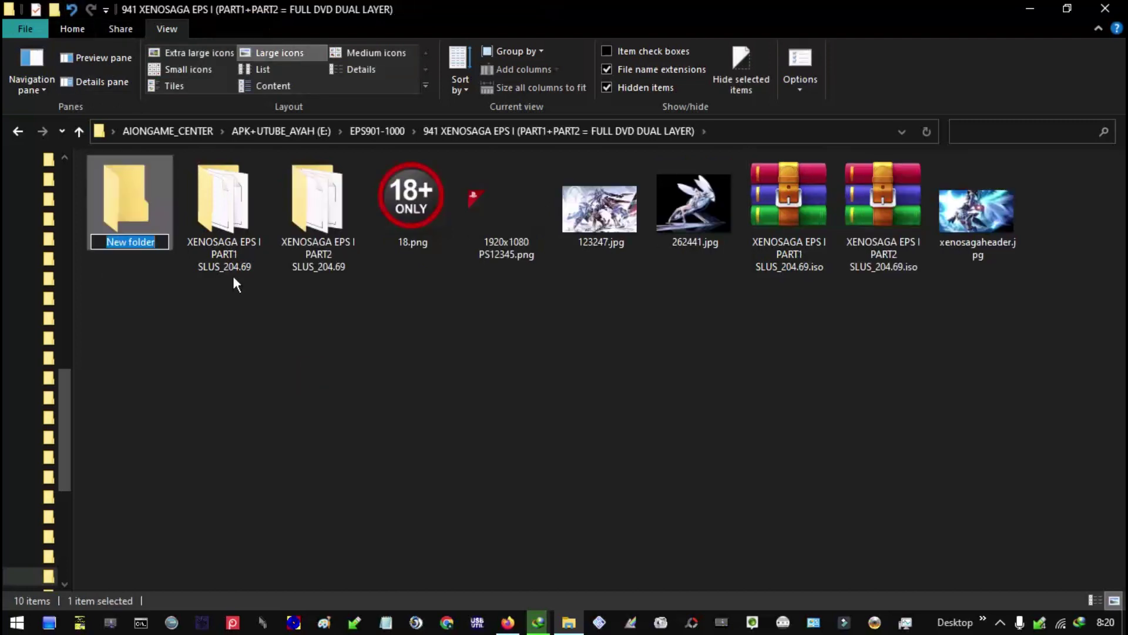
pyautogui.write('XENO')
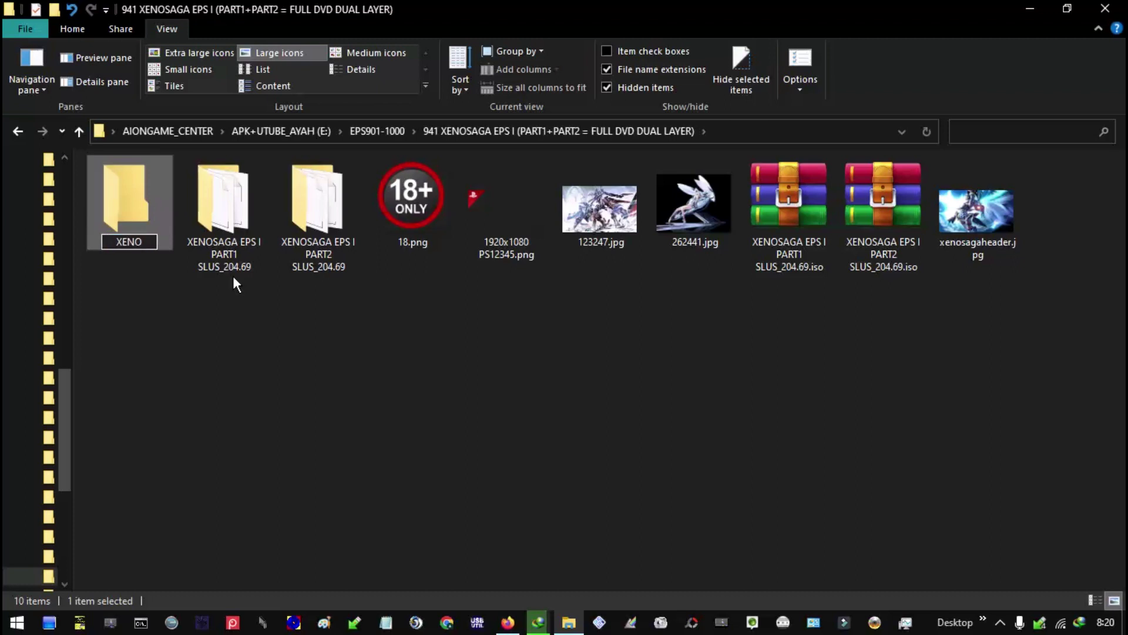
pyautogui.write('_')
pyautogui.write('020.')
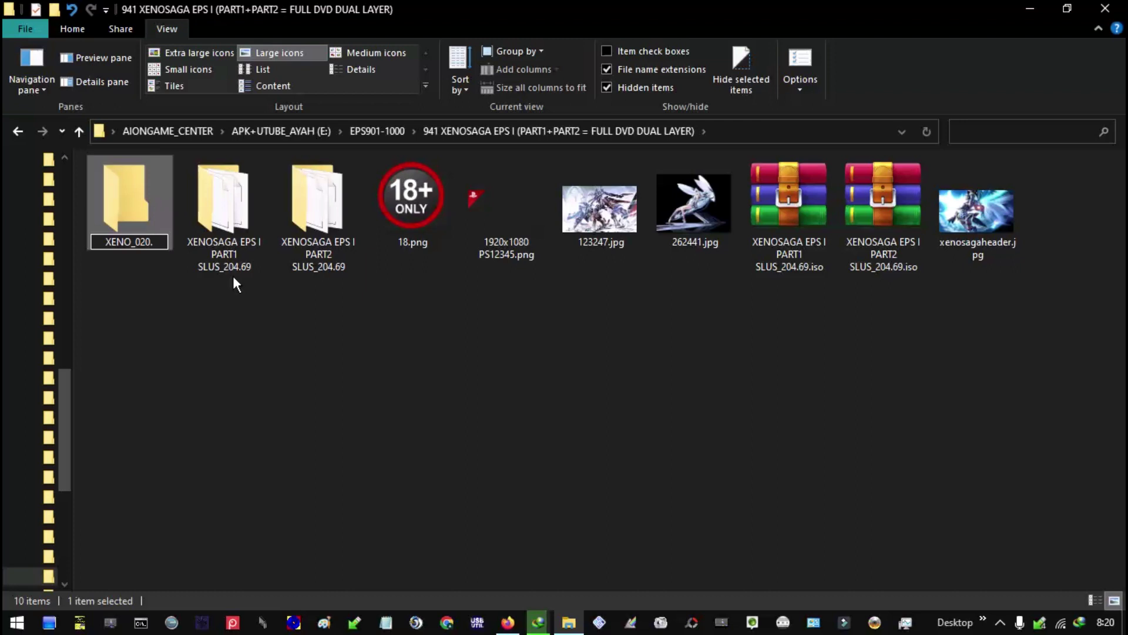
pyautogui.write('29.')
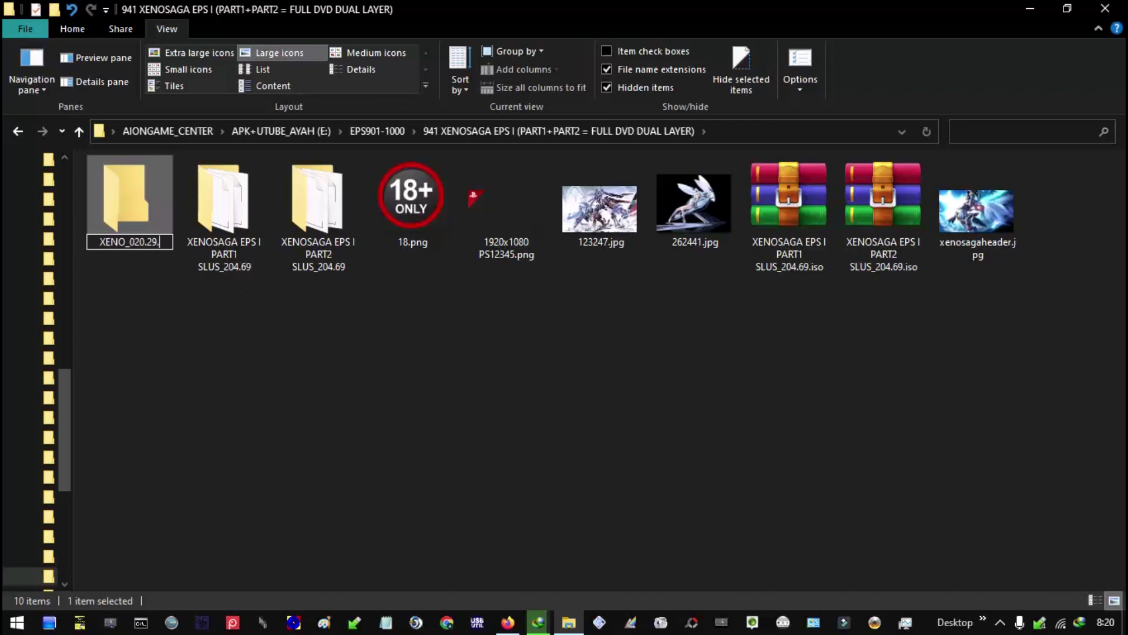
pyautogui.write('XENOSA')
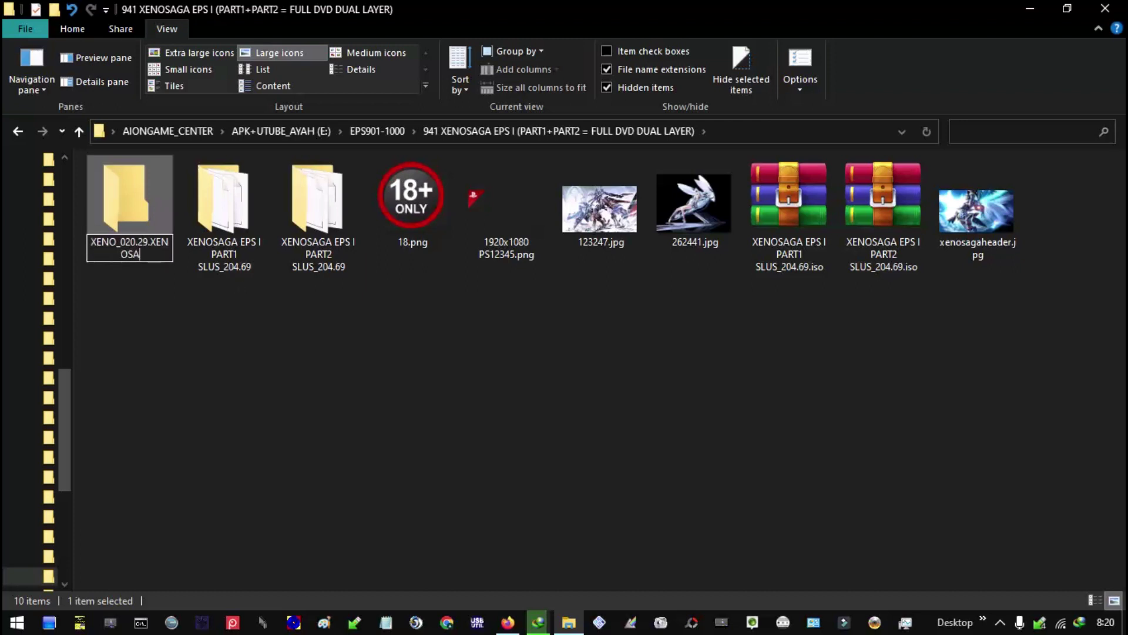
pyautogui.write('GA EPS I DVD9')
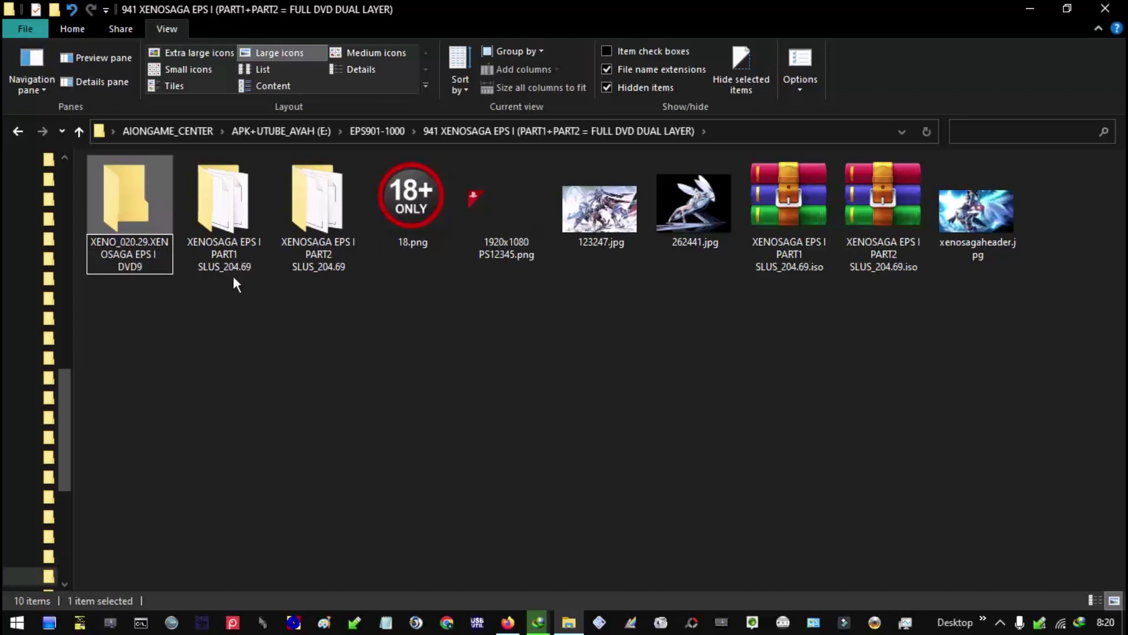
pyautogui.write(' MOD')
pyautogui.click(185, 311)
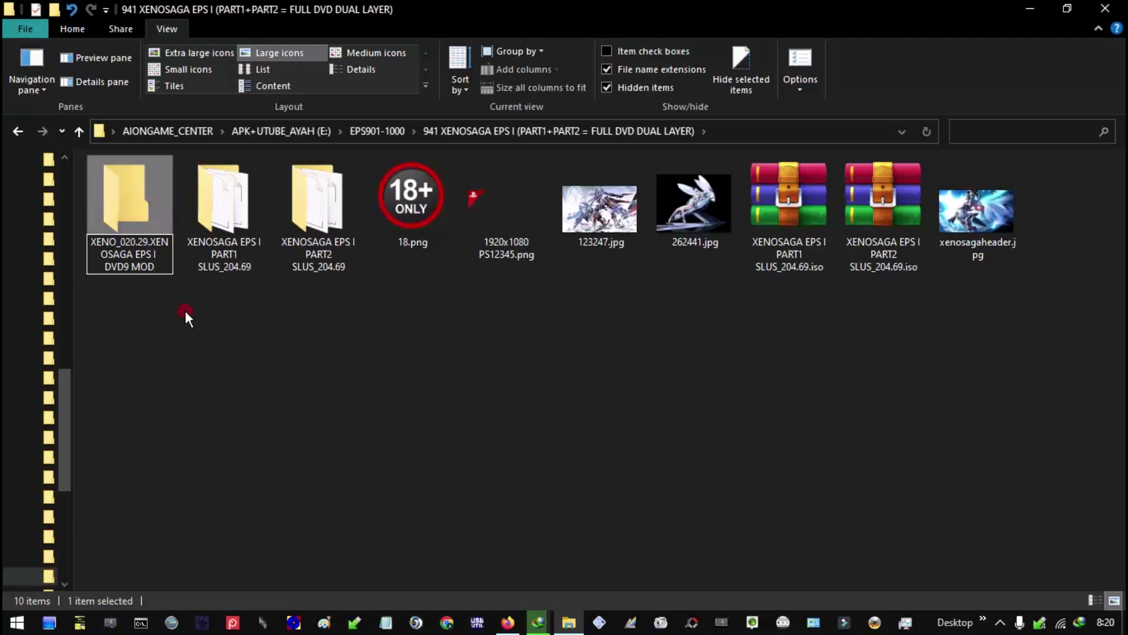
# Sort the extracted PART1 folder by size and cut XENOSAGA.01, .02, .11, .12, .13 and .21, SLUS_204.69, SYSTEM.CNF and the IOP folder.
pyautogui.doubleClick(214, 255)
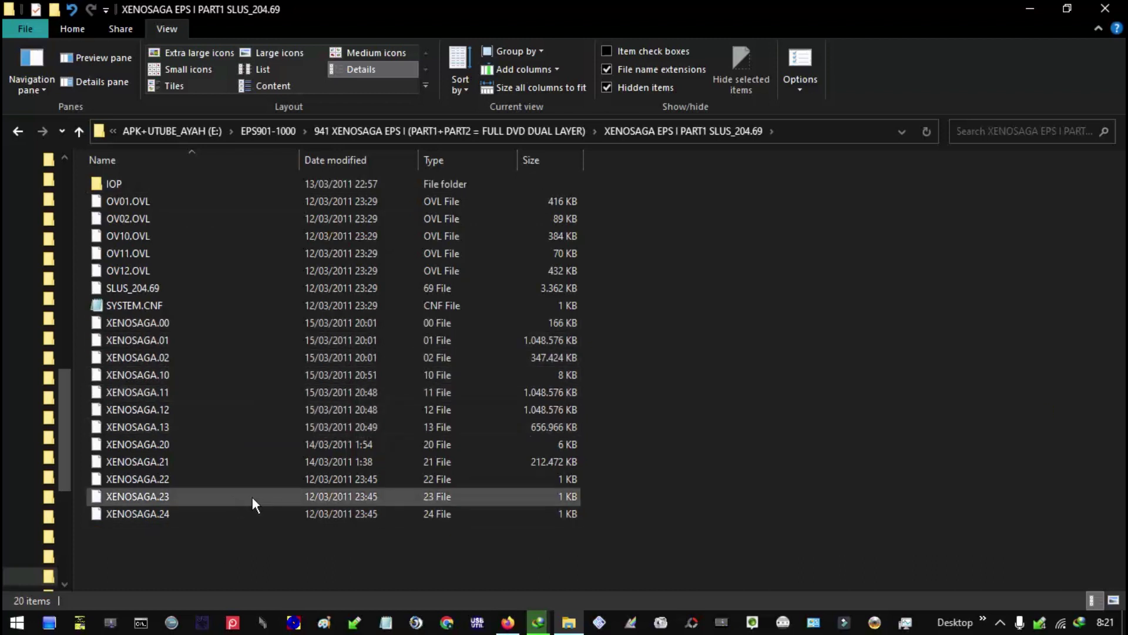
pyautogui.click(536, 159)
pyautogui.click(165, 176)
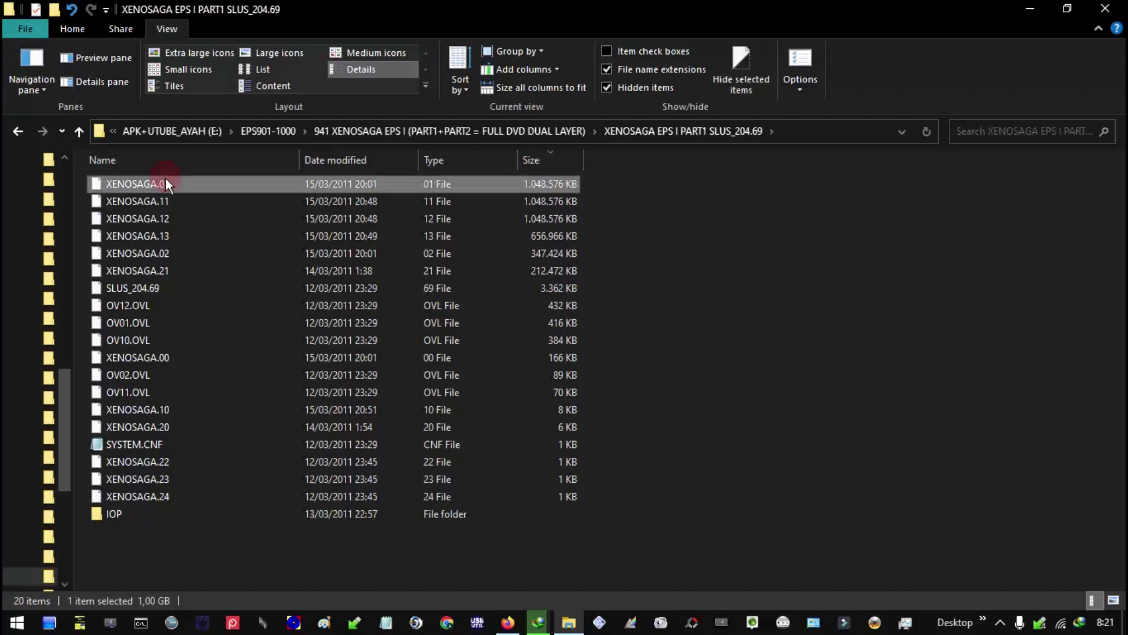
pyautogui.keyDown('shift'); pyautogui.click(172, 275); pyautogui.keyUp('shift')
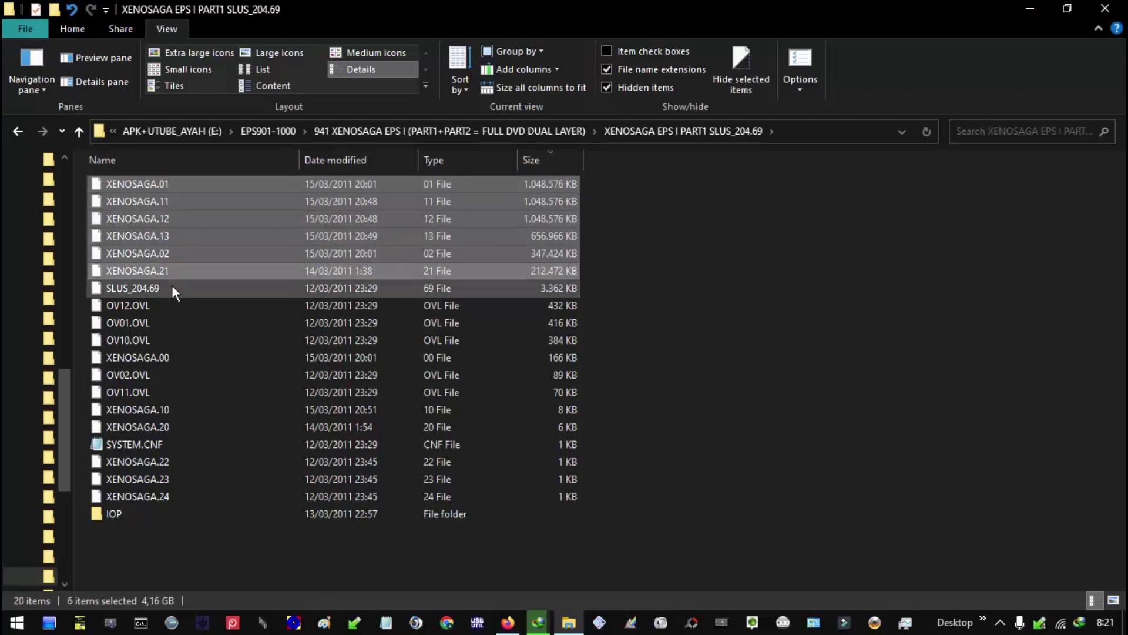
pyautogui.keyDown('shift'); pyautogui.click(172, 287); pyautogui.keyUp('shift')
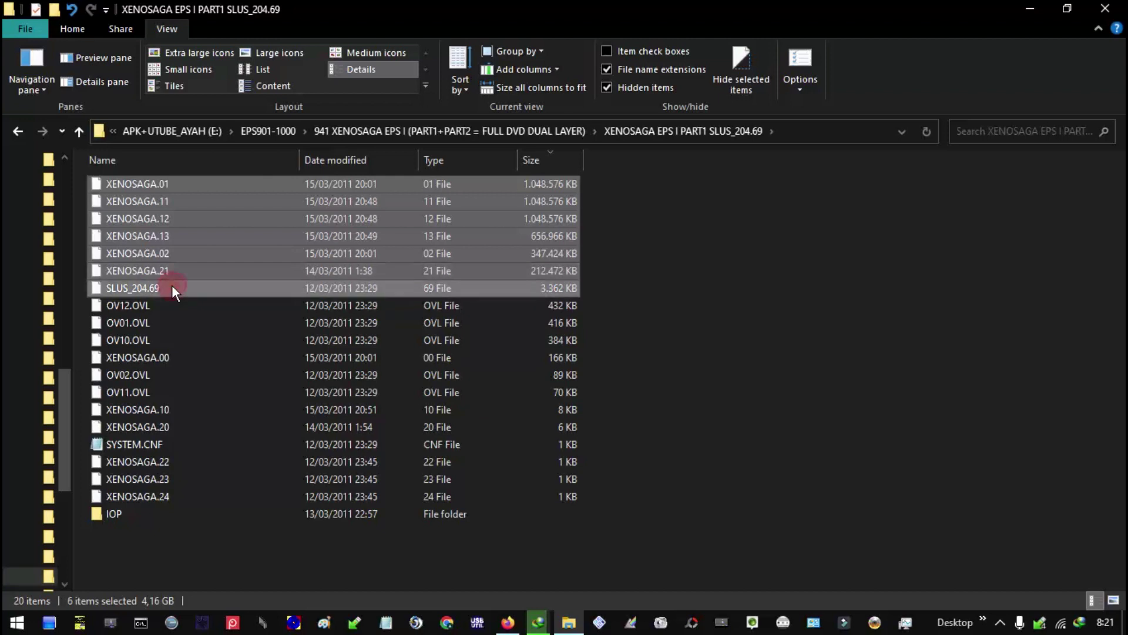
pyautogui.keyDown('ctrl'); pyautogui.click(137, 446); pyautogui.keyUp('ctrl')
pyautogui.keyDown('ctrl'); pyautogui.click(100, 514); pyautogui.keyUp('ctrl')
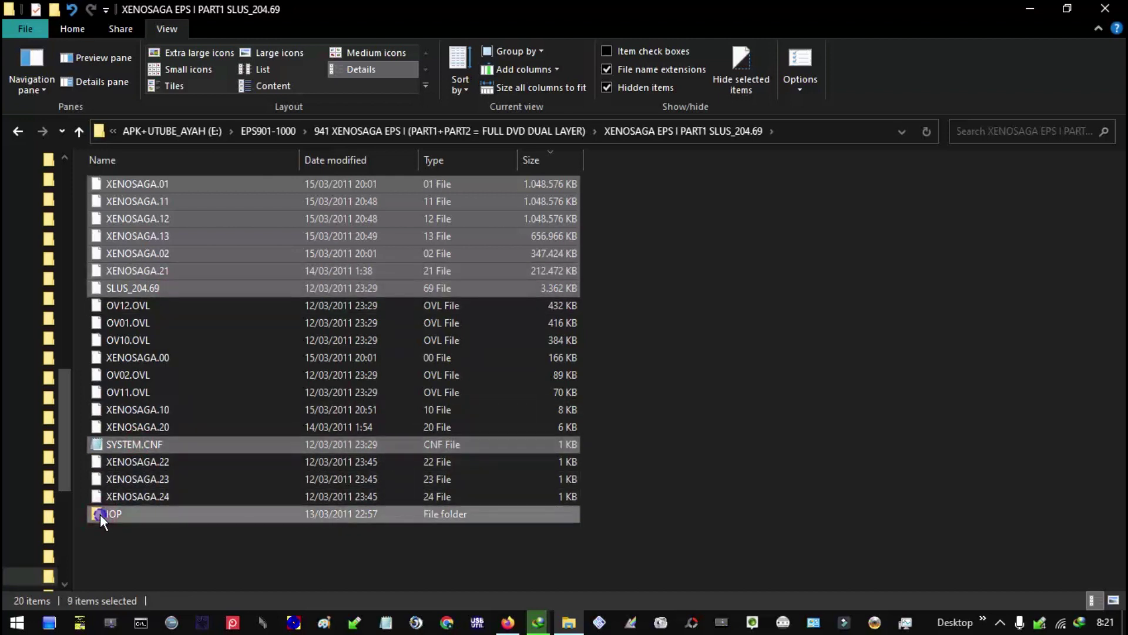
pyautogui.rightClick(99, 513)
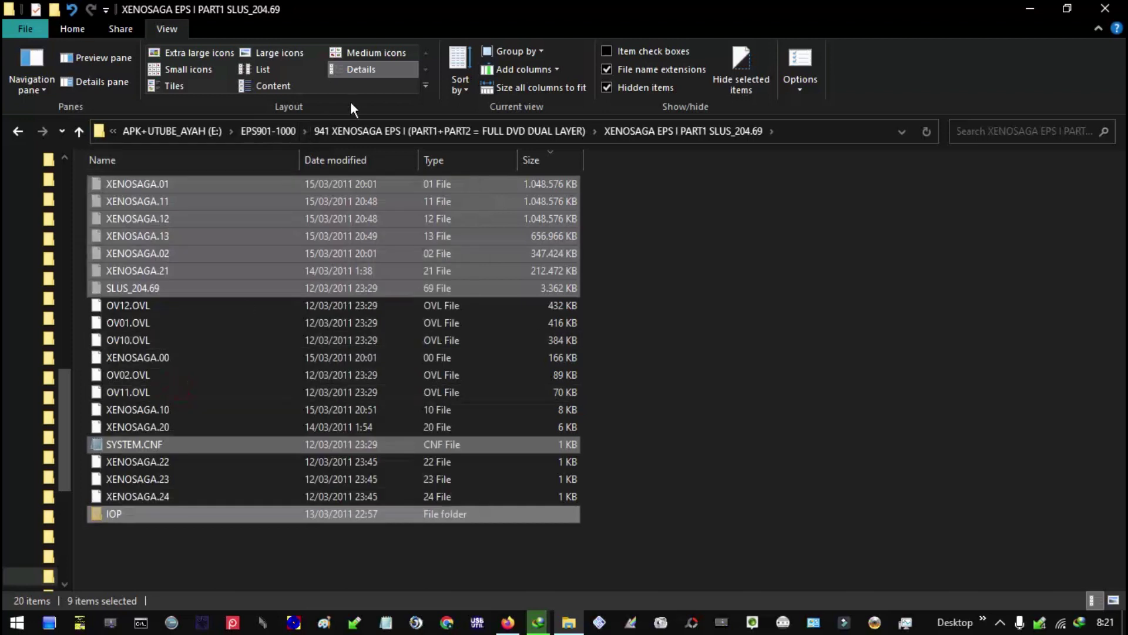
# Paste the files cut from the PART1 folder into the XENO_020.29.XENOSAGA EPS I DVD9 MOD folder.
pyautogui.click(582, 132)
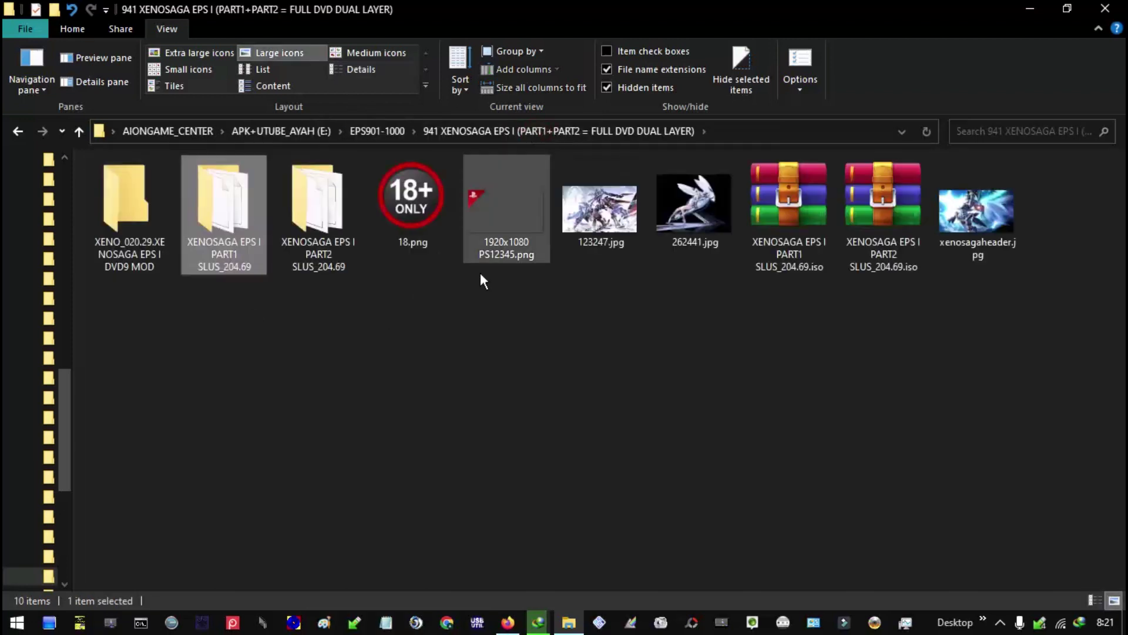
pyautogui.doubleClick(129, 262)
pyautogui.rightClick(187, 318)
pyautogui.click(269, 431)
# Edit the BOOT2 line of SYSTEM.CNF in the DVD9 MOD folder to boot XENO_020.29 instead of SLUS_204.69, and save the file.
pyautogui.doubleClick(175, 217)
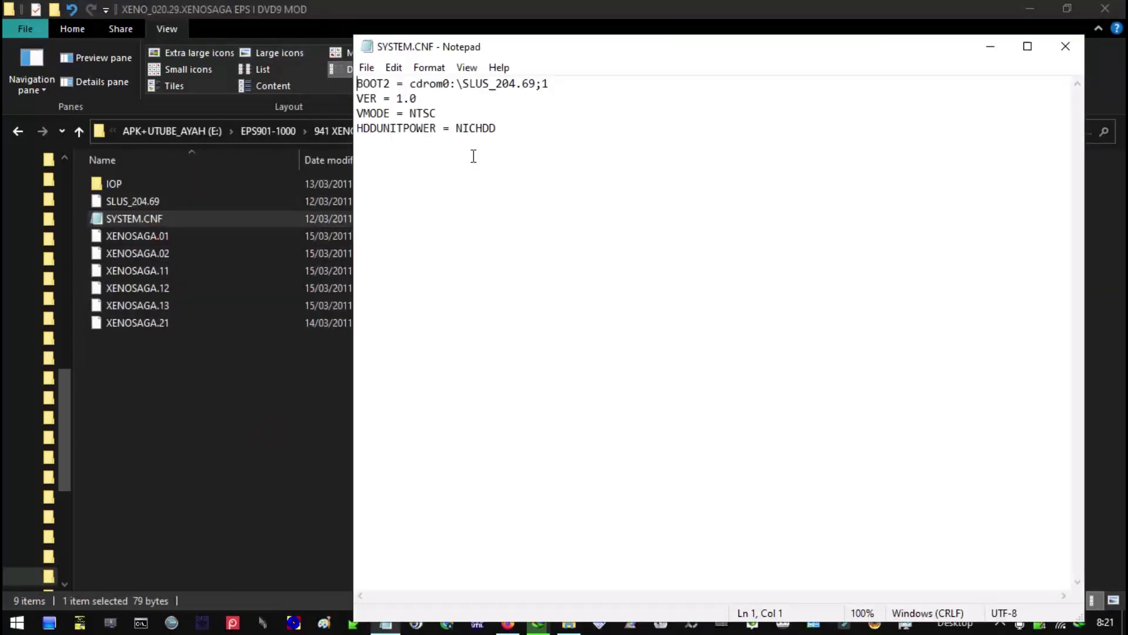
pyautogui.press('BackSpace')
pyautogui.press('BackSpace')
pyautogui.press('BackSpace')
pyautogui.press('BackSpace')
pyautogui.write('XENO')
pyautogui.press('BackSpace')
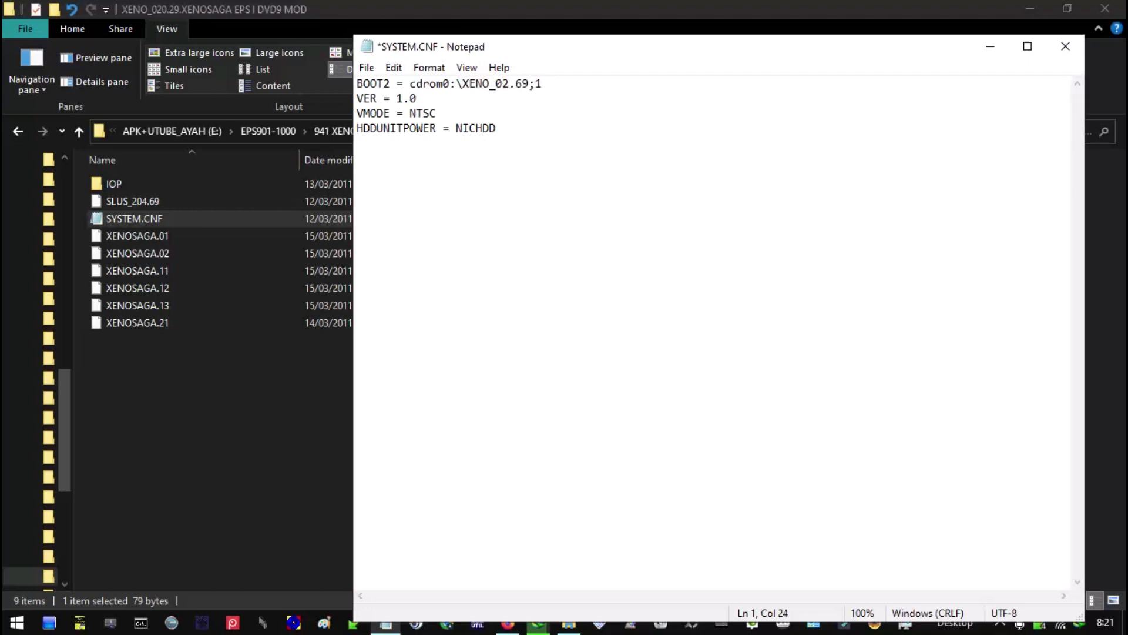
pyautogui.moveTo(547, 50); pyautogui.dragTo(519, 112)
pyautogui.hotkey('alt', 'F4')
pyautogui.click(510, 348)
# Rename SLUS_204.69 in the DVD9 MOD folder to XENO_020.29.
pyautogui.rightClick(158, 201)
pyautogui.click(194, 485)
pyautogui.moveTo(127, 201); pyautogui.dragTo(93, 185)
pyautogui.write('XENO')
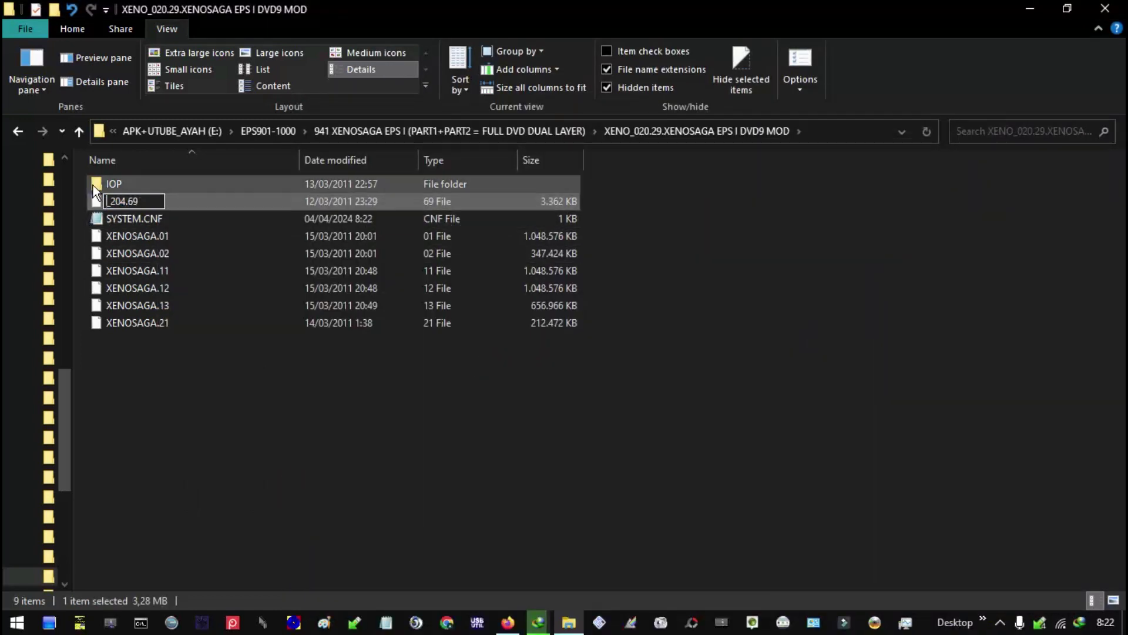
pyautogui.press('Right')
pyautogui.write('0')
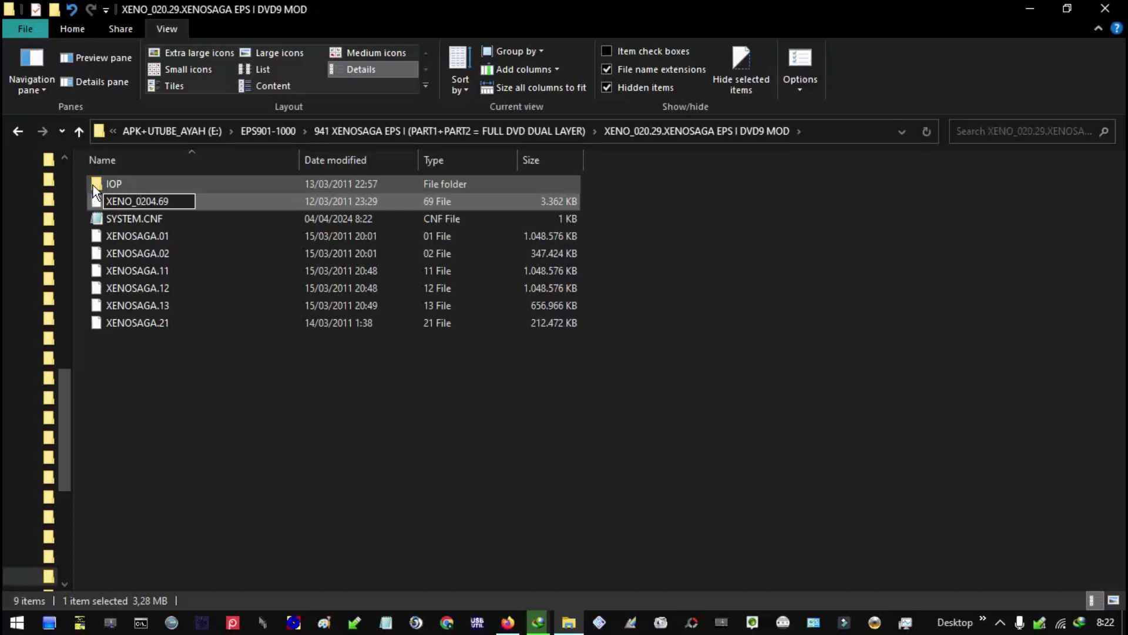
pyautogui.press('Delete')
pyautogui.press('Delete')
pyautogui.press('Delete')
pyautogui.press('Delete')
pyautogui.press('Delete')
pyautogui.write('20.2')
pyautogui.press('Return')
pyautogui.click(634, 323)
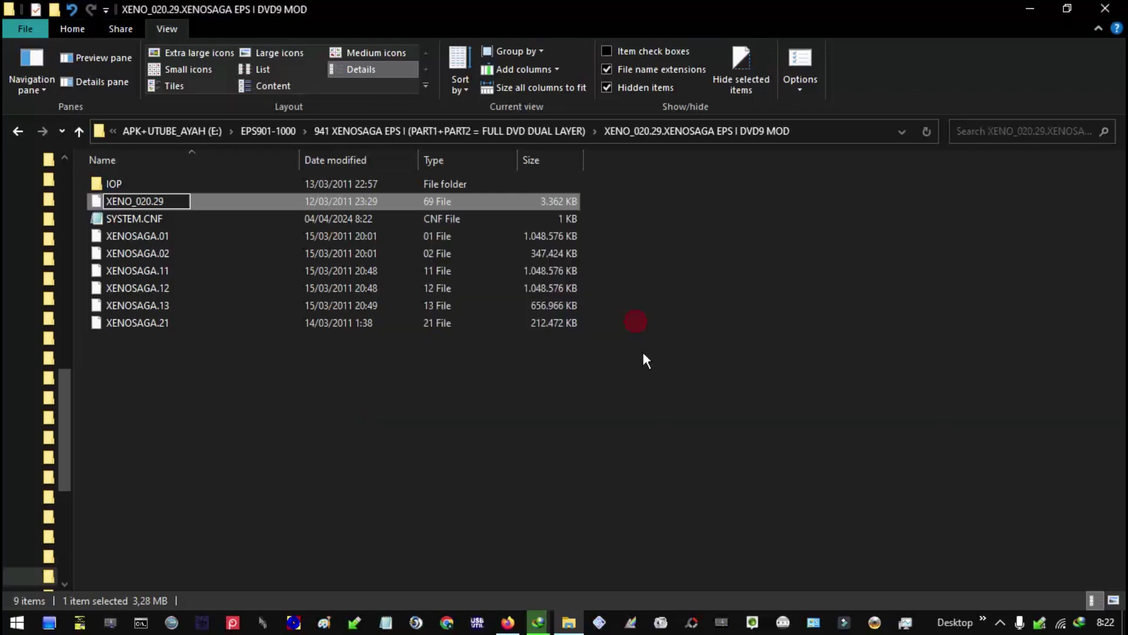
pyautogui.click(515, 475)
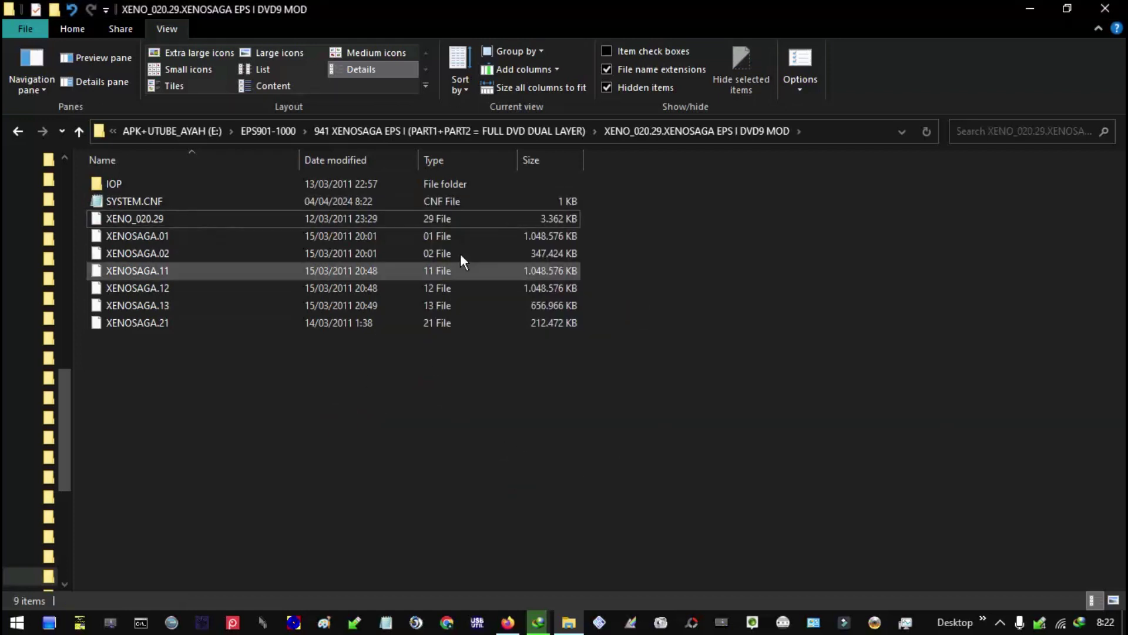
# Open the extracted PART1 folder and sort its remaining files by name.
pyautogui.click(551, 131)
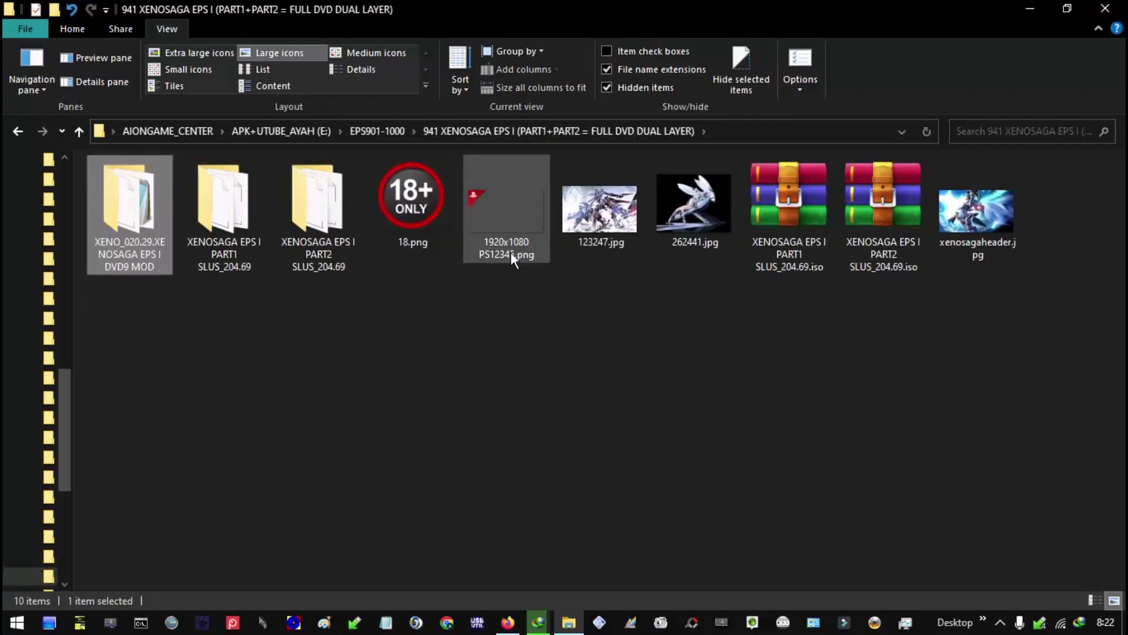
pyautogui.doubleClick(232, 248)
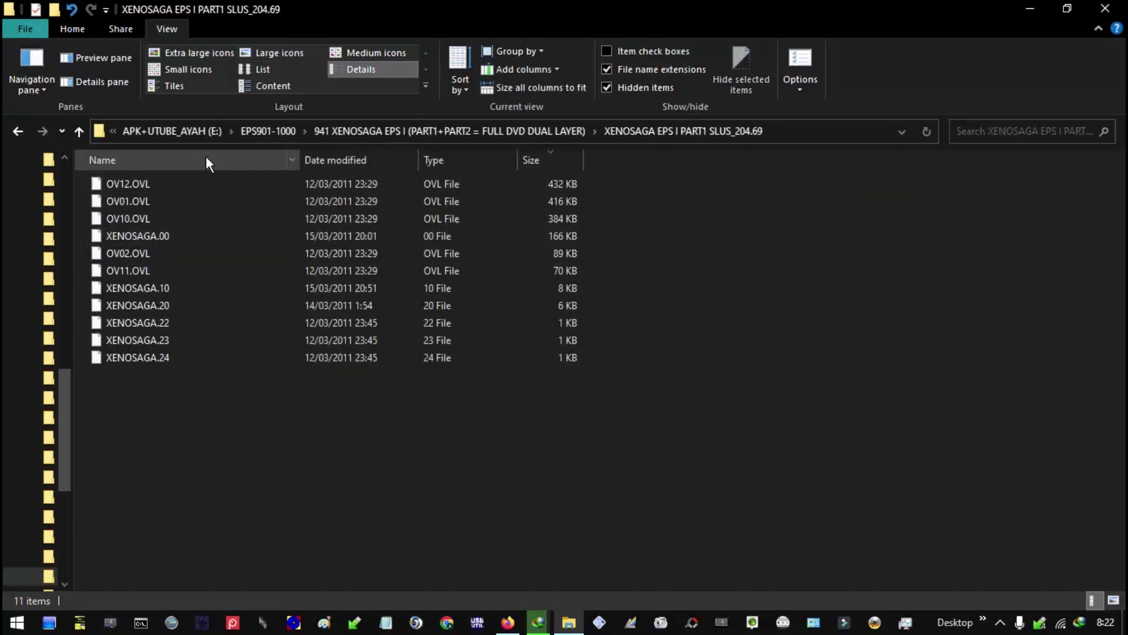
pyautogui.click(234, 160)
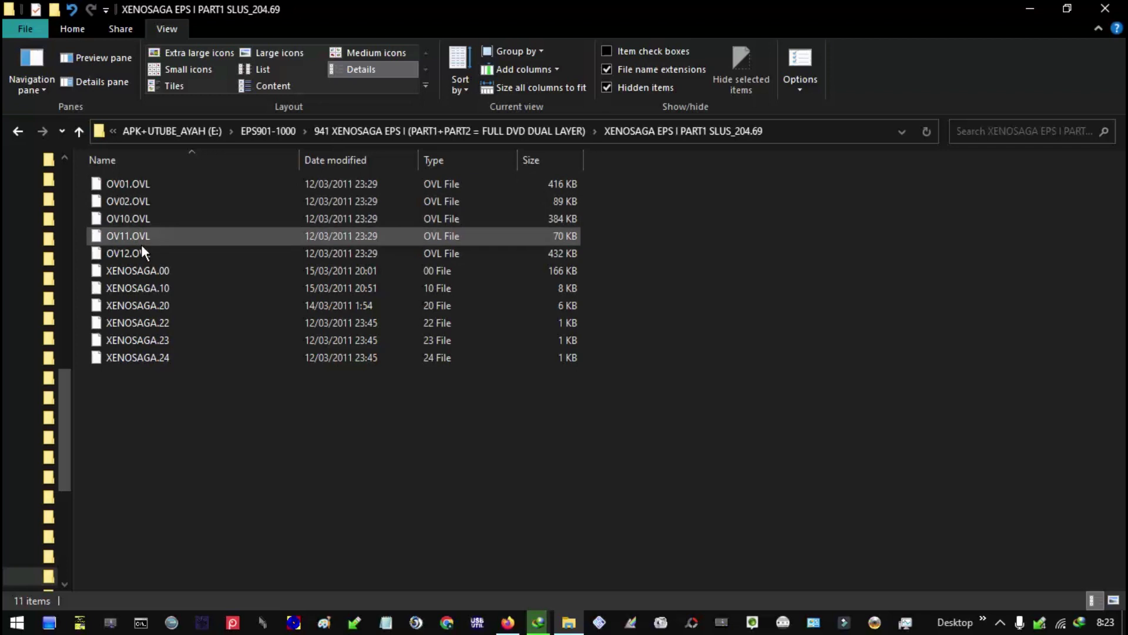
# Delete SLUS_204.69 and SYSTEM.CNF from the extracted PART2 folder.
pyautogui.press('BackSpace')
pyautogui.doubleClick(305, 211)
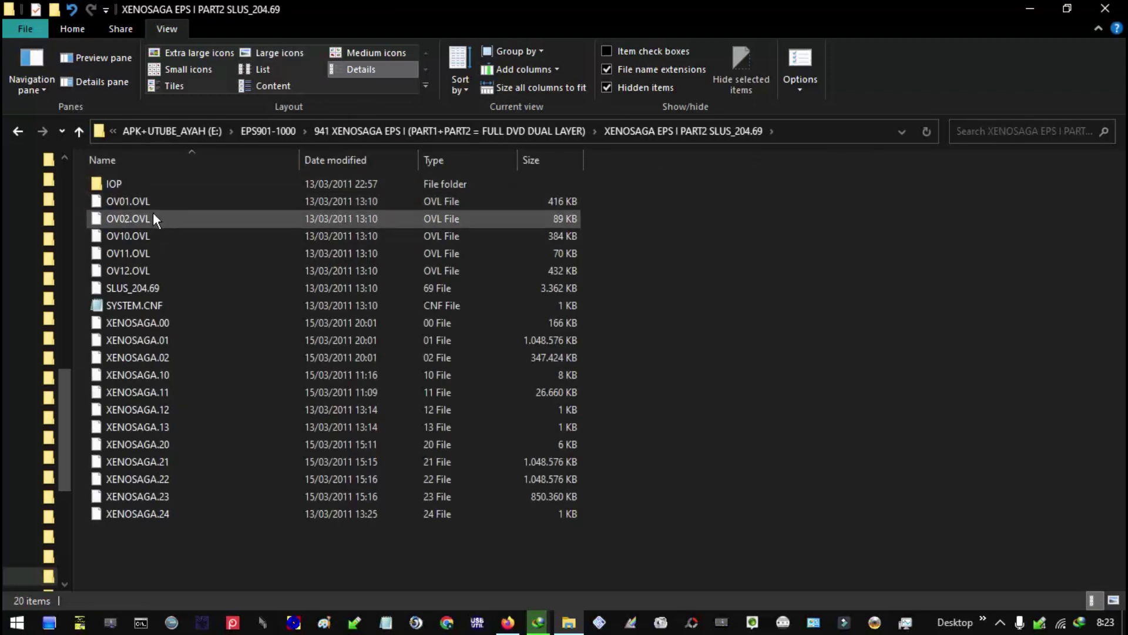
pyautogui.moveTo(593, 197); pyautogui.dragTo(250, 266)
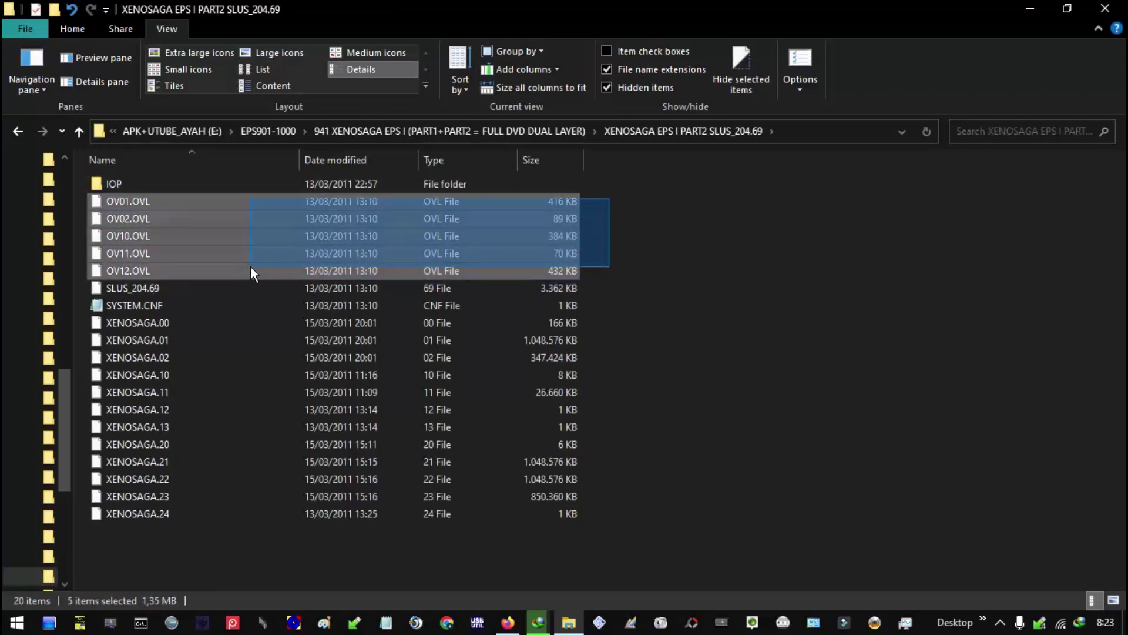
pyautogui.moveTo(605, 311); pyautogui.dragTo(481, 287)
pyautogui.click(72, 28)
pyautogui.click(316, 65)
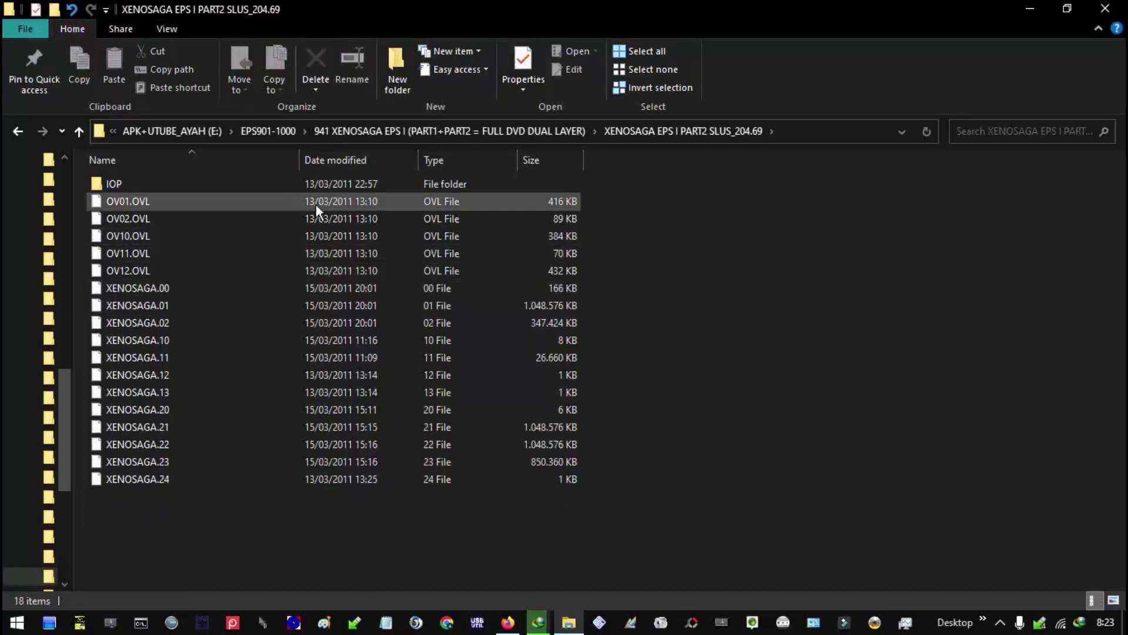
# Move OV01.OVL, OV02.OVL, OV10.OVL, OV11.OVL and OV12.OVL from the PART2 folder into the DVD9 MOD folder.
pyautogui.moveTo(602, 194); pyautogui.dragTo(282, 275)
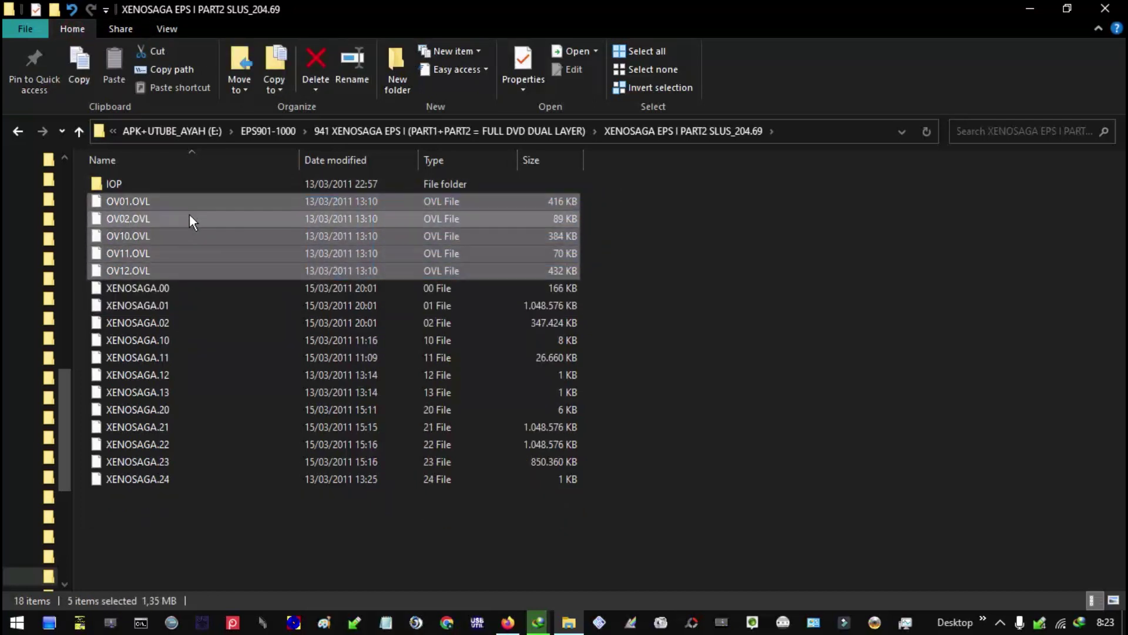
pyautogui.moveTo(167, 224); pyautogui.dragTo(793, 403)
pyautogui.rightClick(793, 403)
pyautogui.click(705, 298)
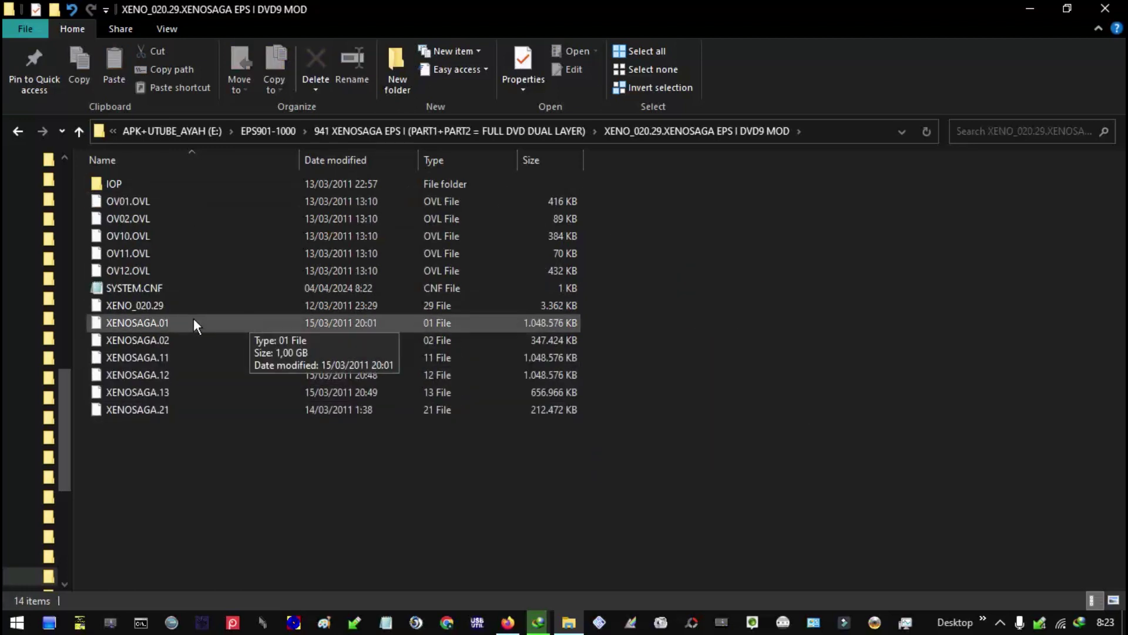
# Show the PART1 folder as tiles and examine the sizes of XENOSAGA.00, .10 and .20.
pyautogui.click(497, 133)
pyautogui.doubleClick(216, 259)
pyautogui.doubleClick(174, 272)
pyautogui.click(90, 153)
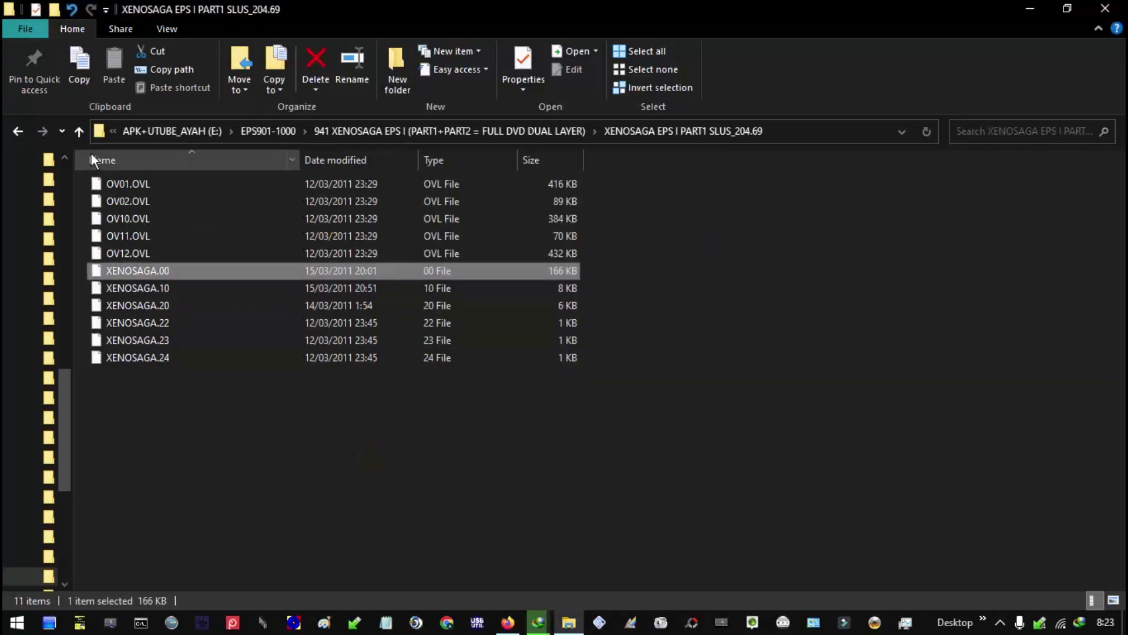
pyautogui.click(167, 28)
pyautogui.click(174, 86)
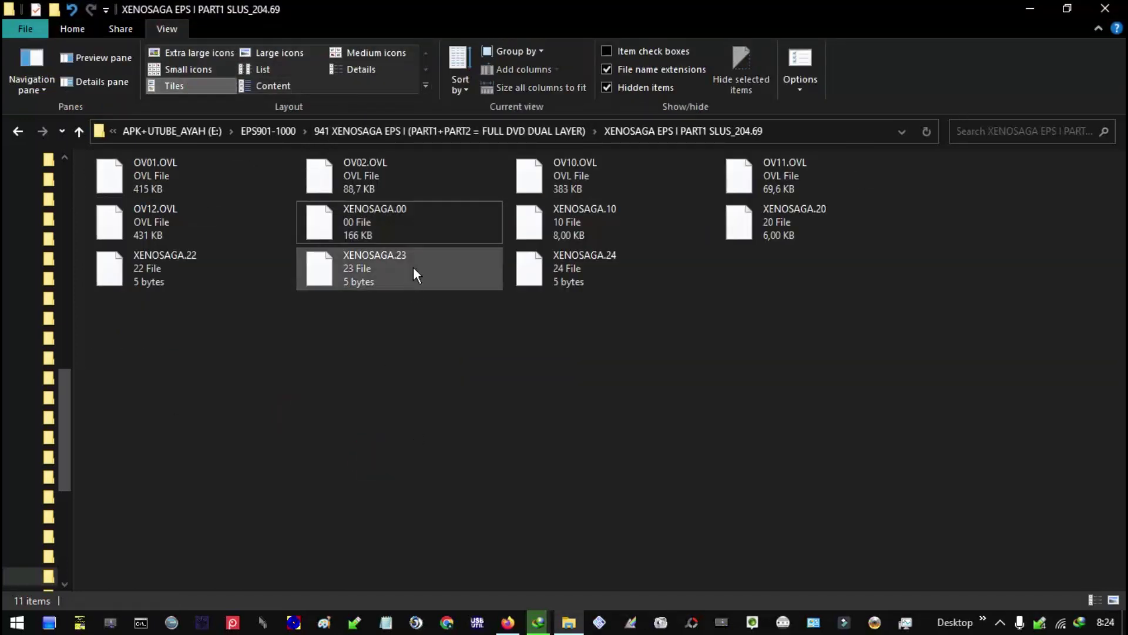
pyautogui.click(354, 226)
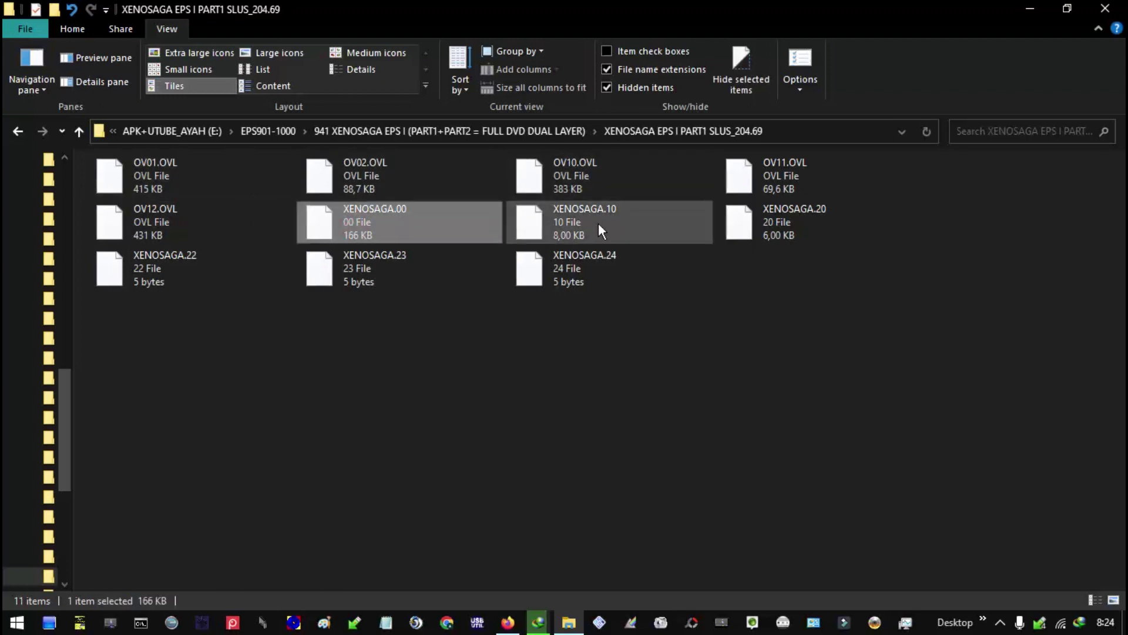
pyautogui.press('Right')
pyautogui.press('Right')
# Examine XENOSAGA.00, .01, .02, .10 and .20 in the PART2 folder for comparison with the PART1 files.
pyautogui.hotkey('alt', 'Up')
pyautogui.press('Right')
pyautogui.press('Return')
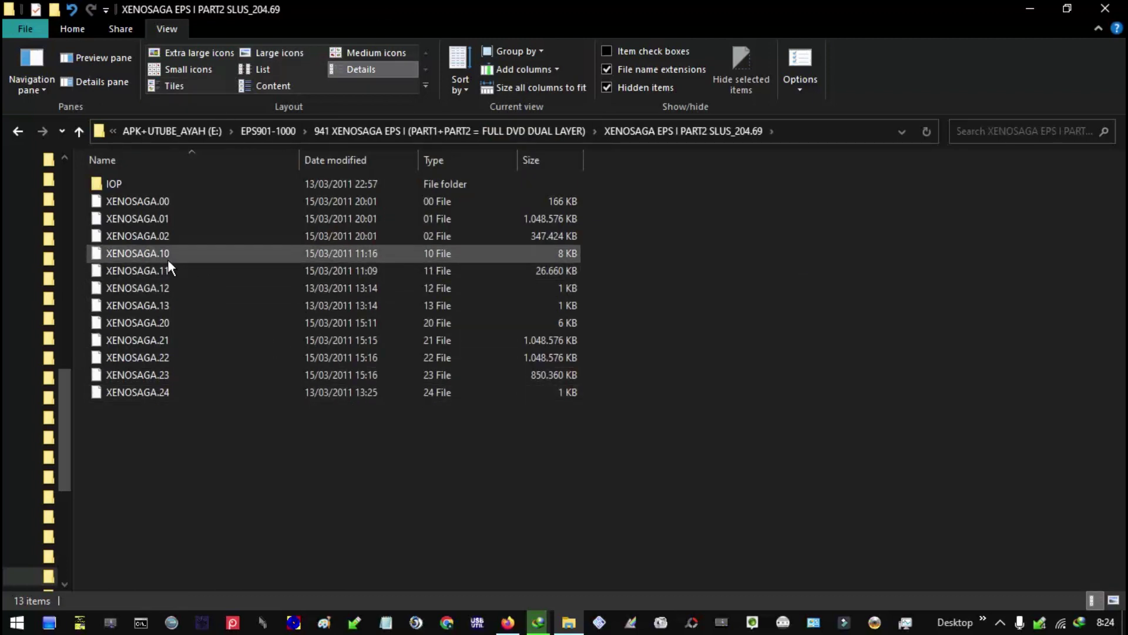
pyautogui.click(183, 202)
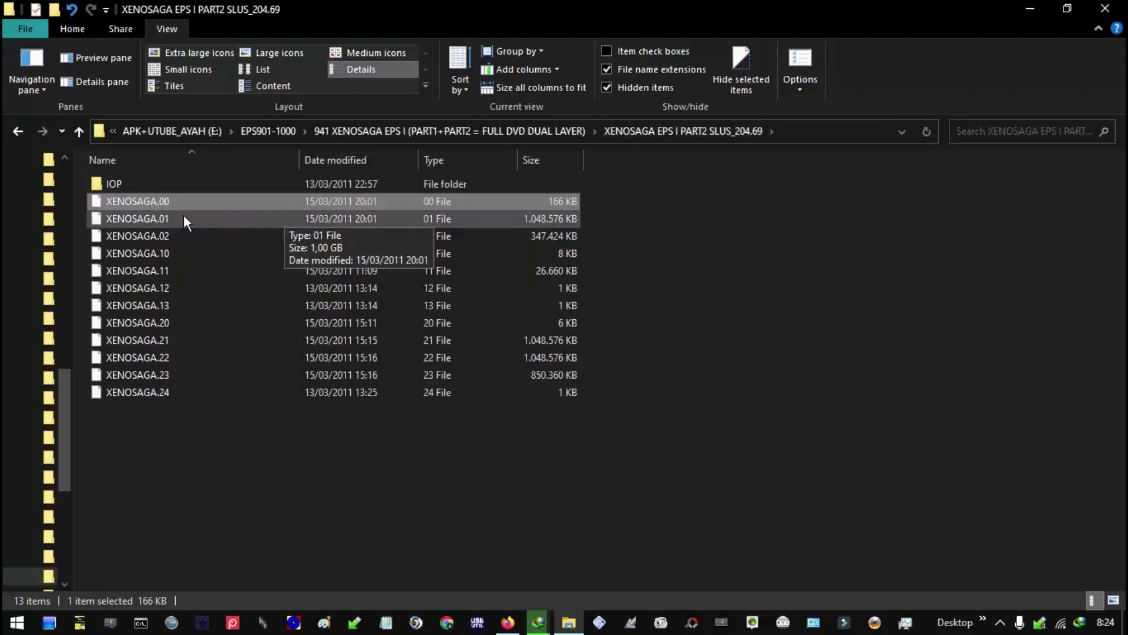
pyautogui.click(182, 252)
pyautogui.click(174, 329)
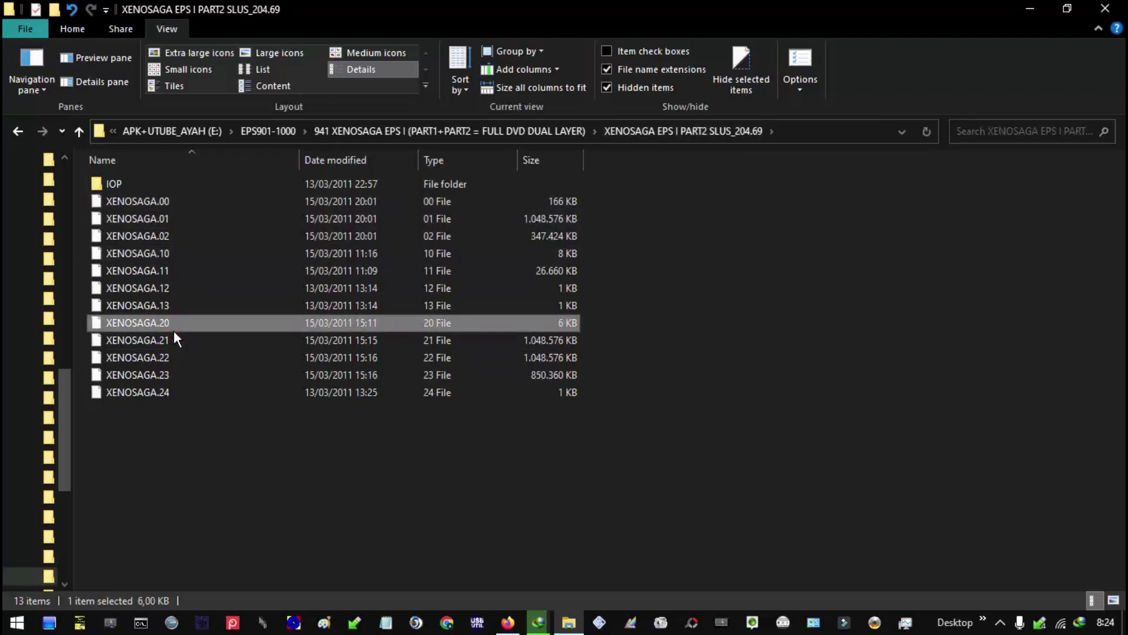
pyautogui.click(178, 221)
pyautogui.keyDown('ctrl'); pyautogui.click(327, 222); pyautogui.keyUp('ctrl')
pyautogui.moveTo(597, 244); pyautogui.dragTo(529, 197)
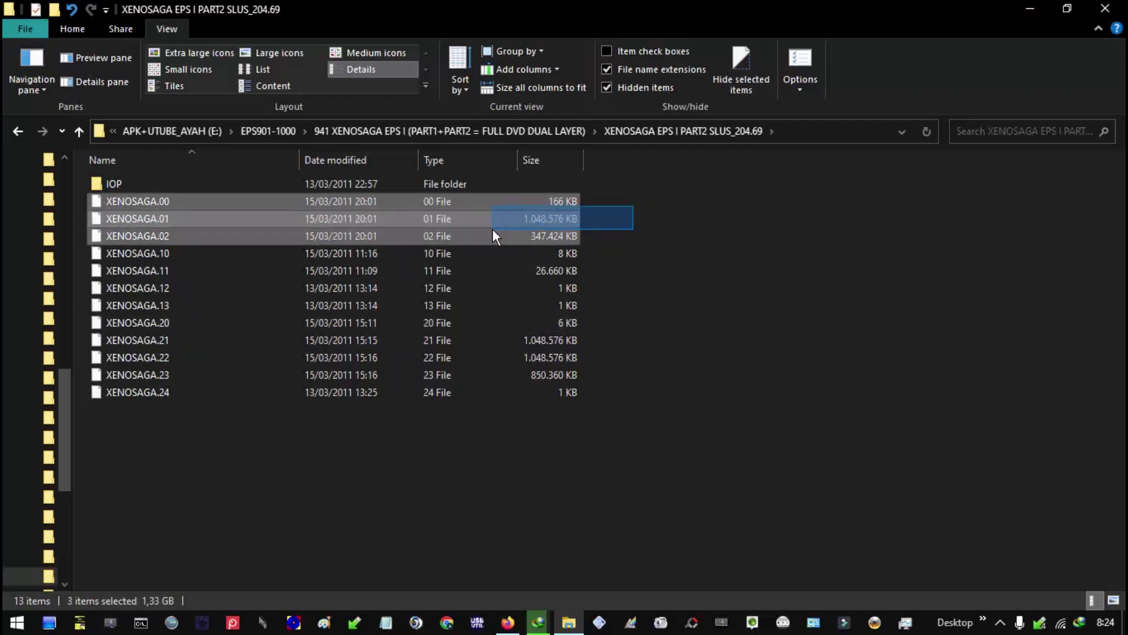
pyautogui.click(497, 262)
# Check the XENOSAGA.11 to .21 files already present in the DVD9 MOD folder.
pyautogui.click(354, 131)
pyautogui.doubleClick(135, 202)
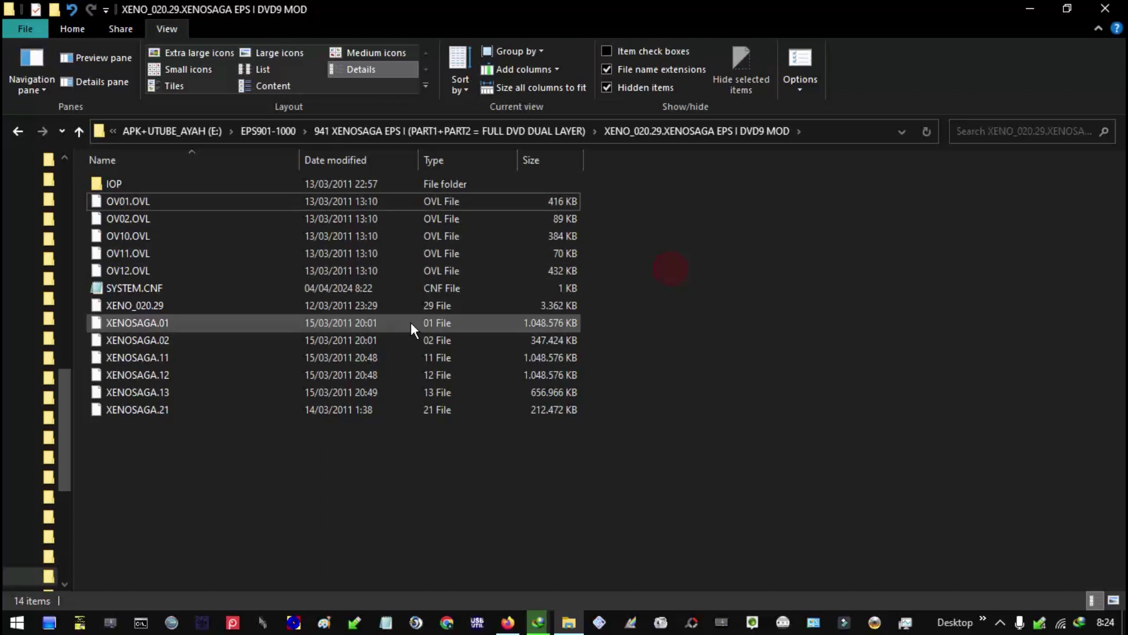
pyautogui.click(209, 359)
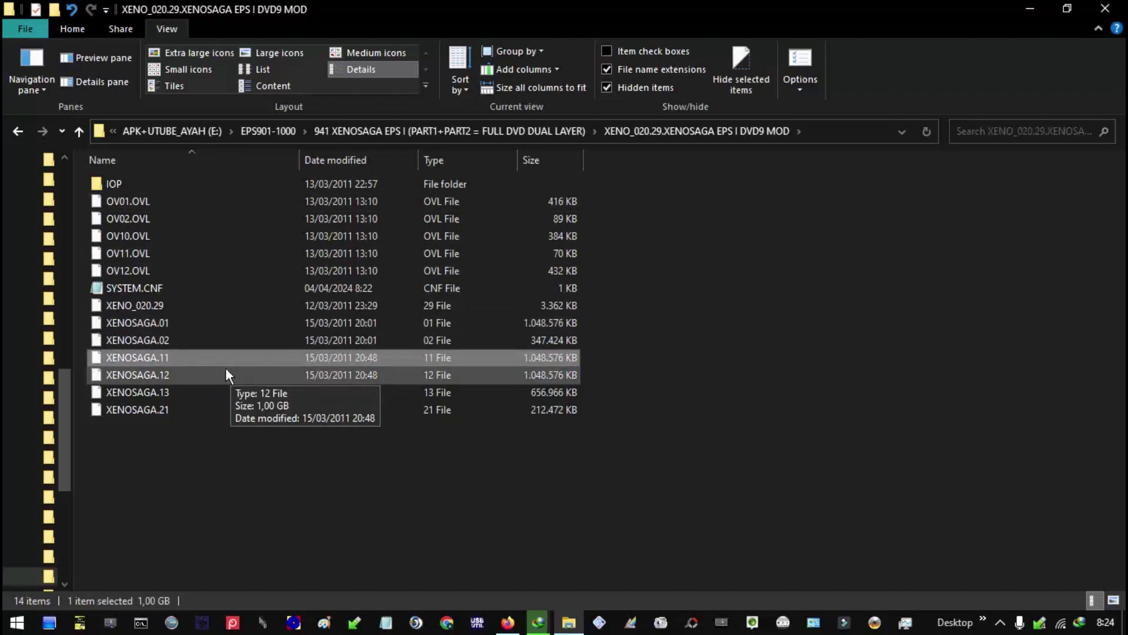
pyautogui.click(200, 410)
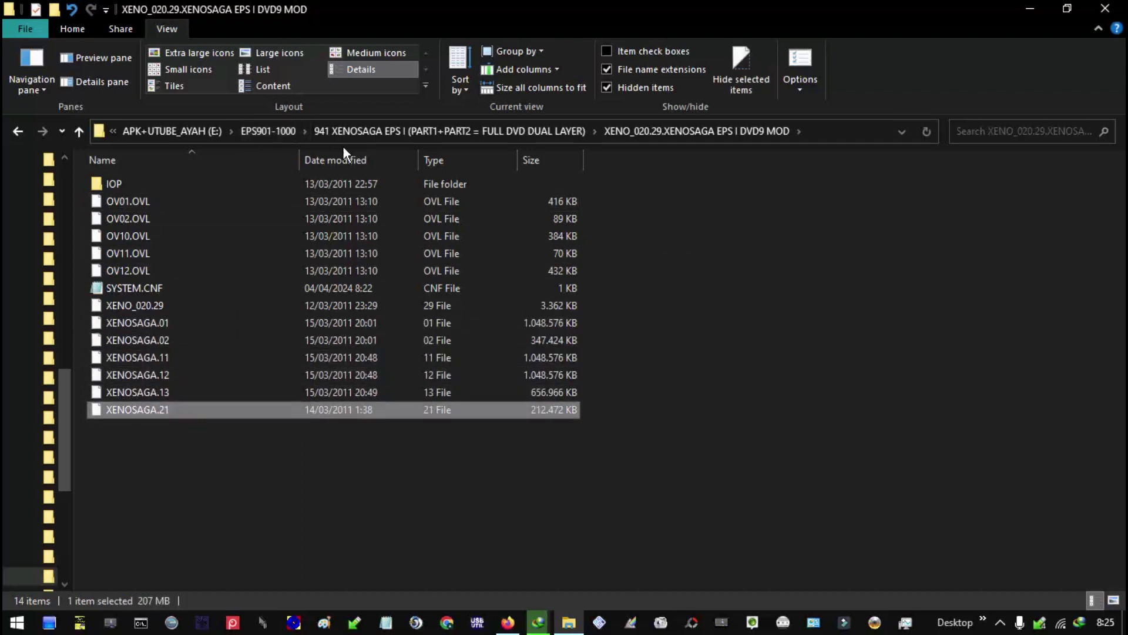
# Move XENOSAGA.21, .22, .23 and .24 from the PART2 folder into the DVD9 MOD folder, skipping the conflicting XENOSAGA.21.
pyautogui.click(382, 130)
pyautogui.doubleClick(317, 203)
pyautogui.doubleClick(173, 290)
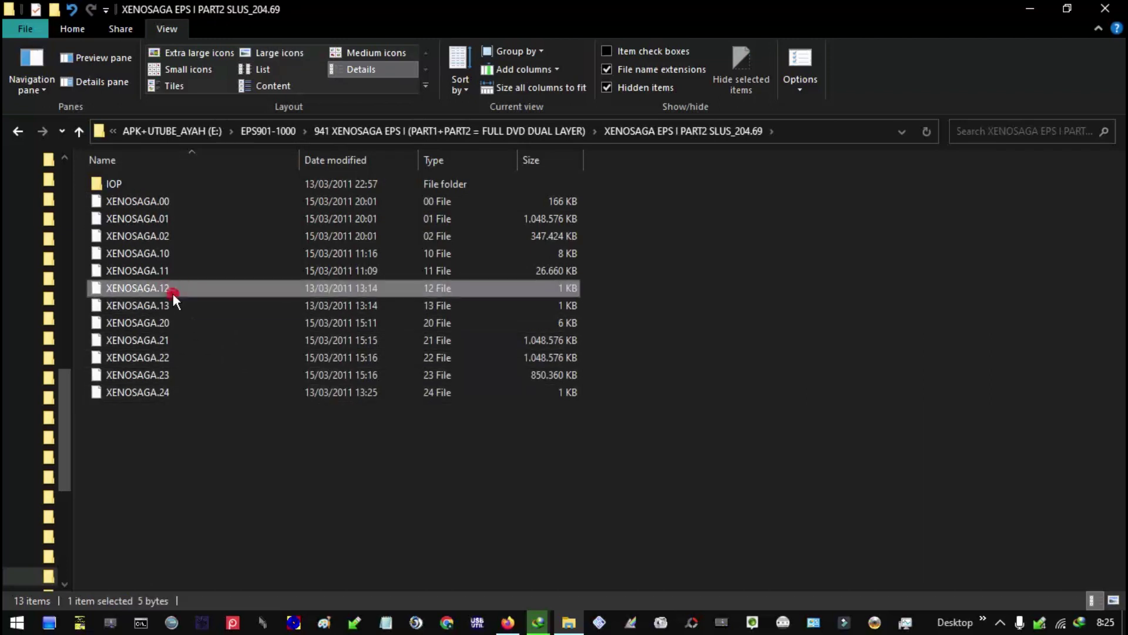
pyautogui.press('Escape')
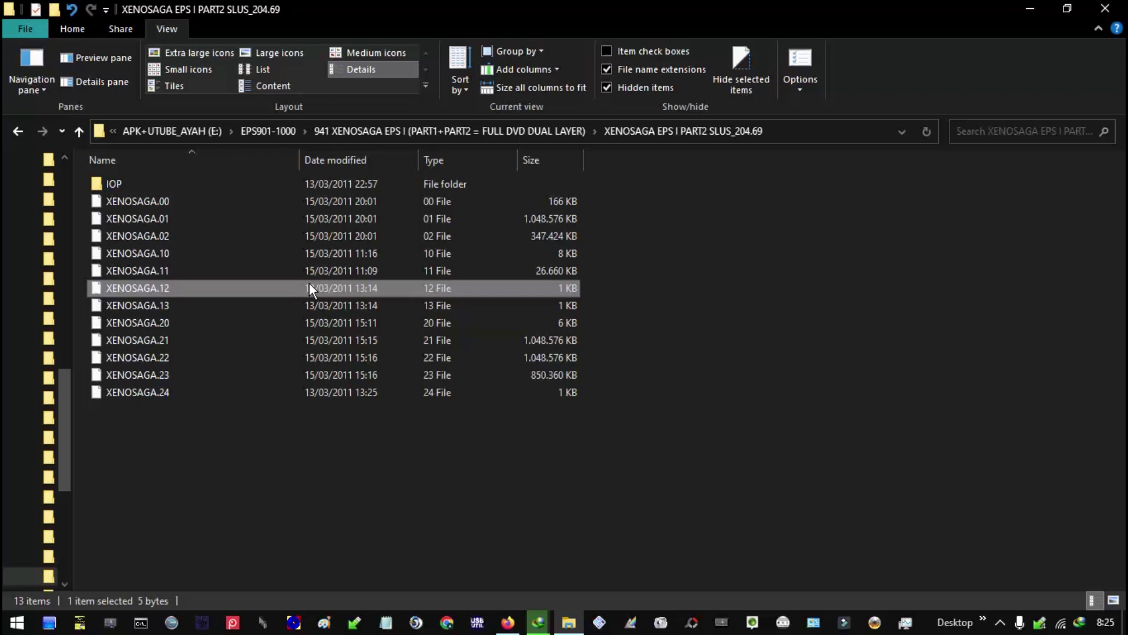
pyautogui.moveTo(228, 471); pyautogui.dragTo(158, 341)
pyautogui.rightClick(158, 341)
pyautogui.click(222, 247)
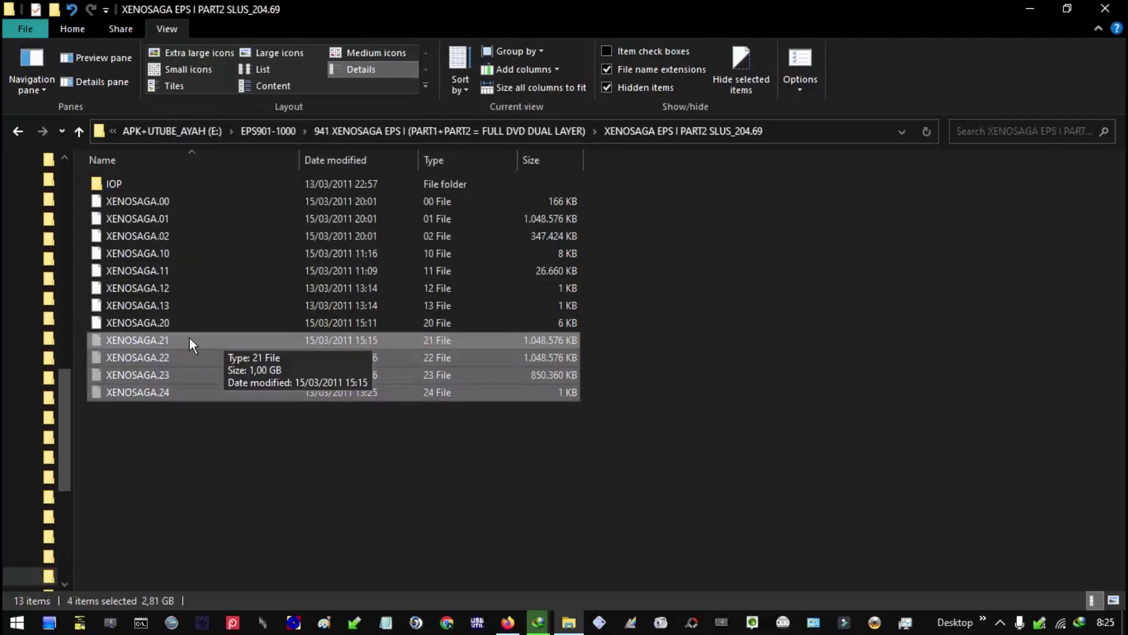
pyautogui.click(483, 130)
pyautogui.doubleClick(163, 213)
pyautogui.rightClick(192, 492)
pyautogui.click(281, 379)
pyautogui.press('Return')
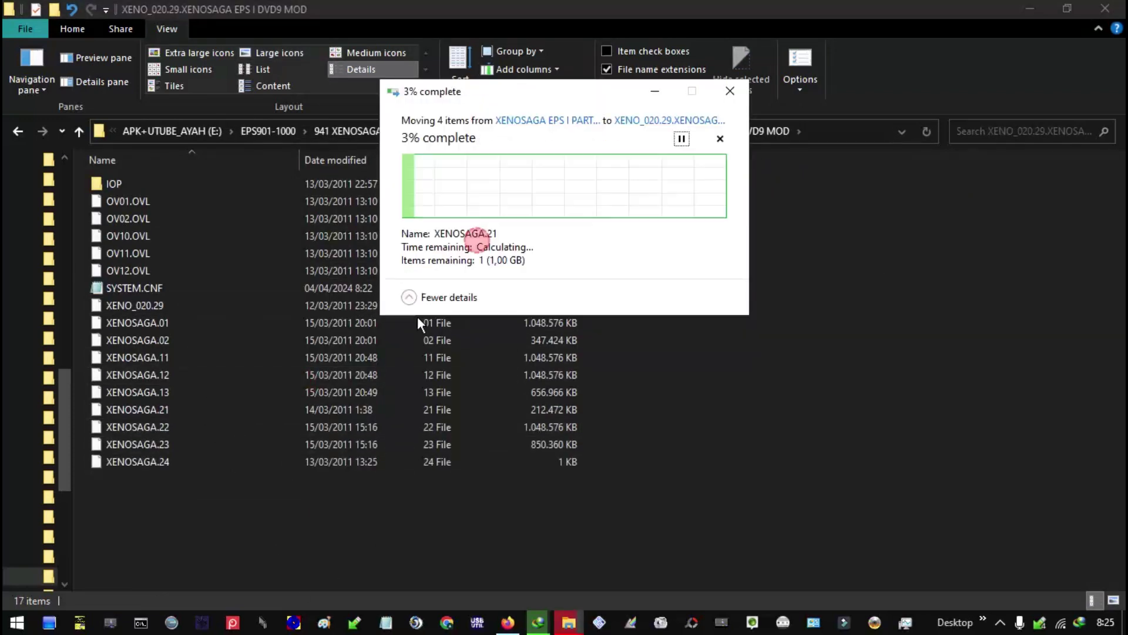
# Check the total size of everything in the DVD9 MOD folder in its properties.
pyautogui.moveTo(286, 552); pyautogui.dragTo(262, 351)
pyautogui.hotkey('ctrl', 'a')
pyautogui.rightClick(262, 351)
pyautogui.click(308, 590)
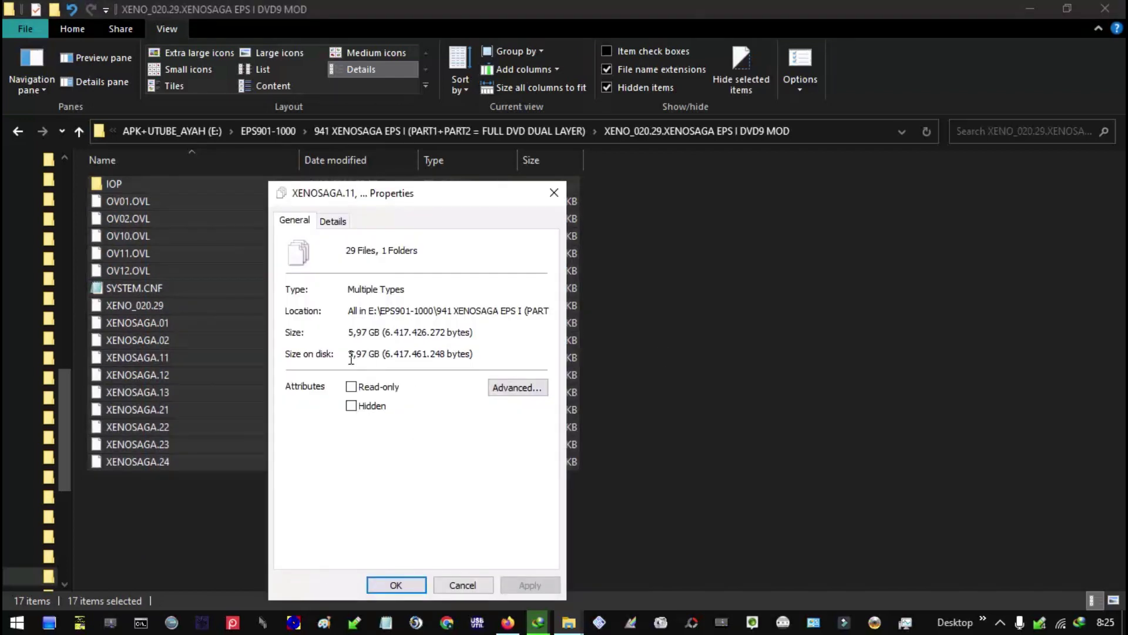
pyautogui.click(395, 585)
pyautogui.click(683, 298)
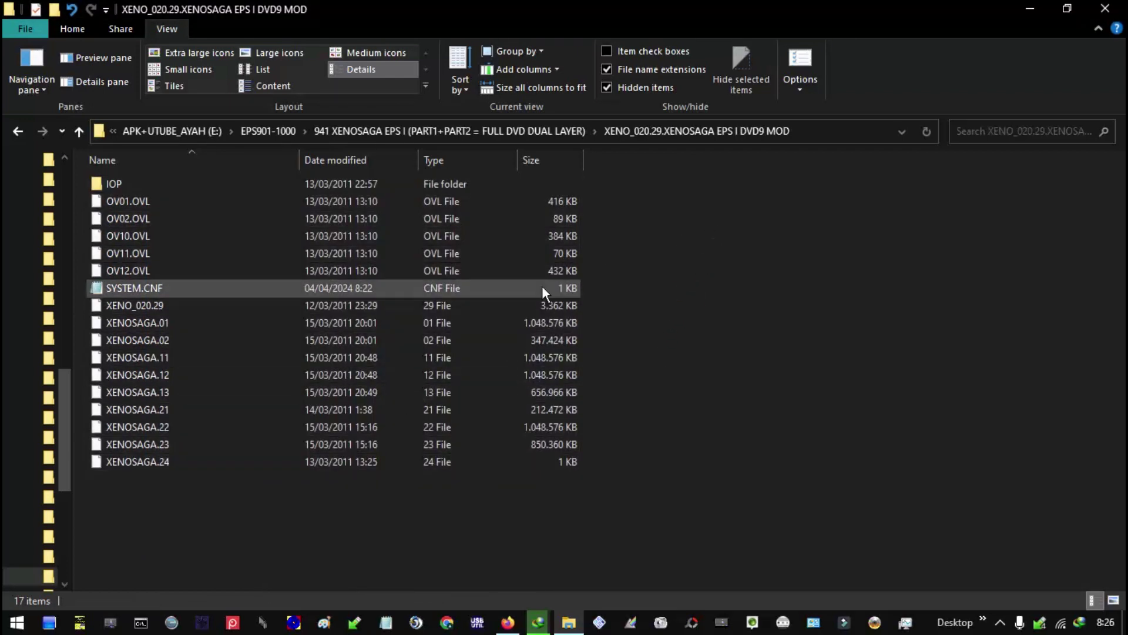
# Delete OV01.OVL, OV02.OVL, OV10.OVL, OV11.OVL and OV12.OVL from the PART1 folder.
pyautogui.click(533, 132)
pyautogui.doubleClick(221, 194)
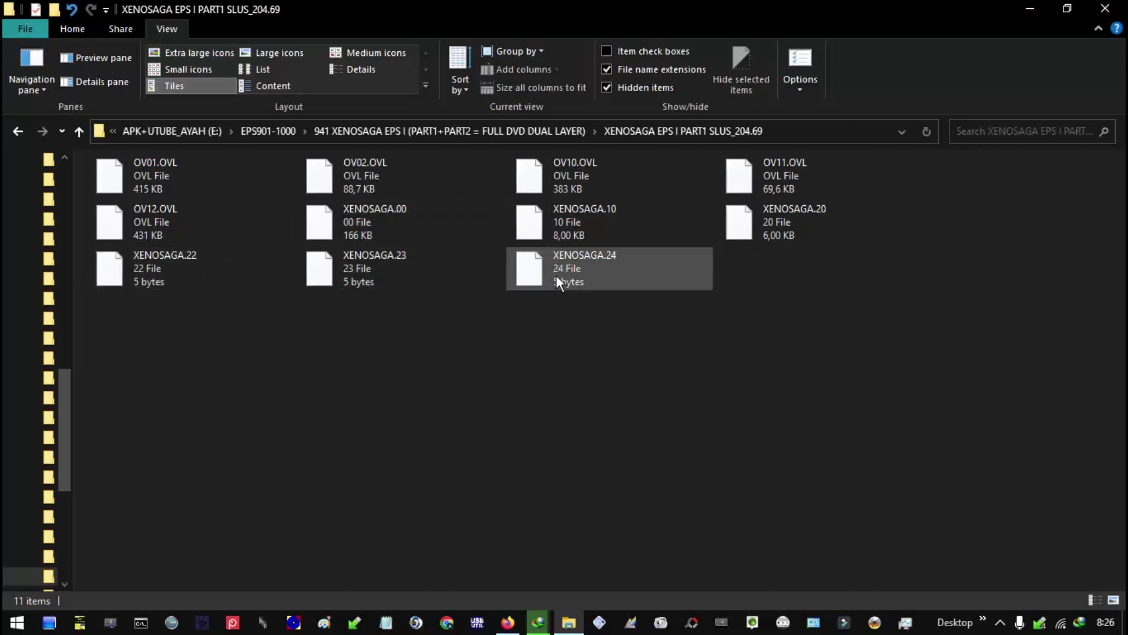
pyautogui.press('Home')
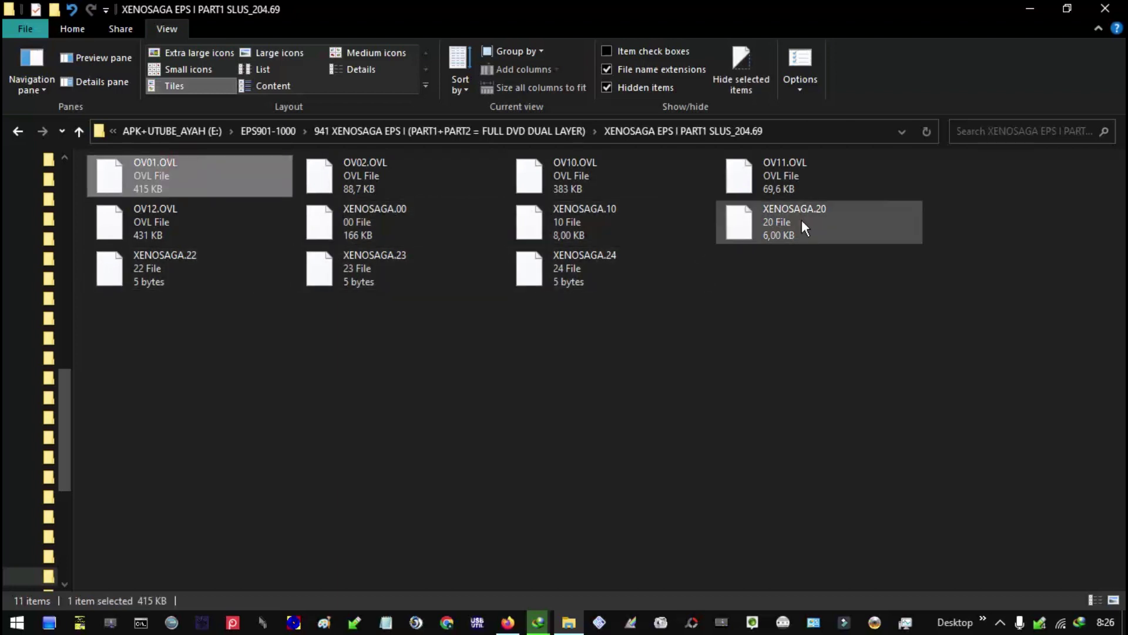
pyautogui.keyDown('shift'); pyautogui.click(201, 219); pyautogui.keyUp('shift')
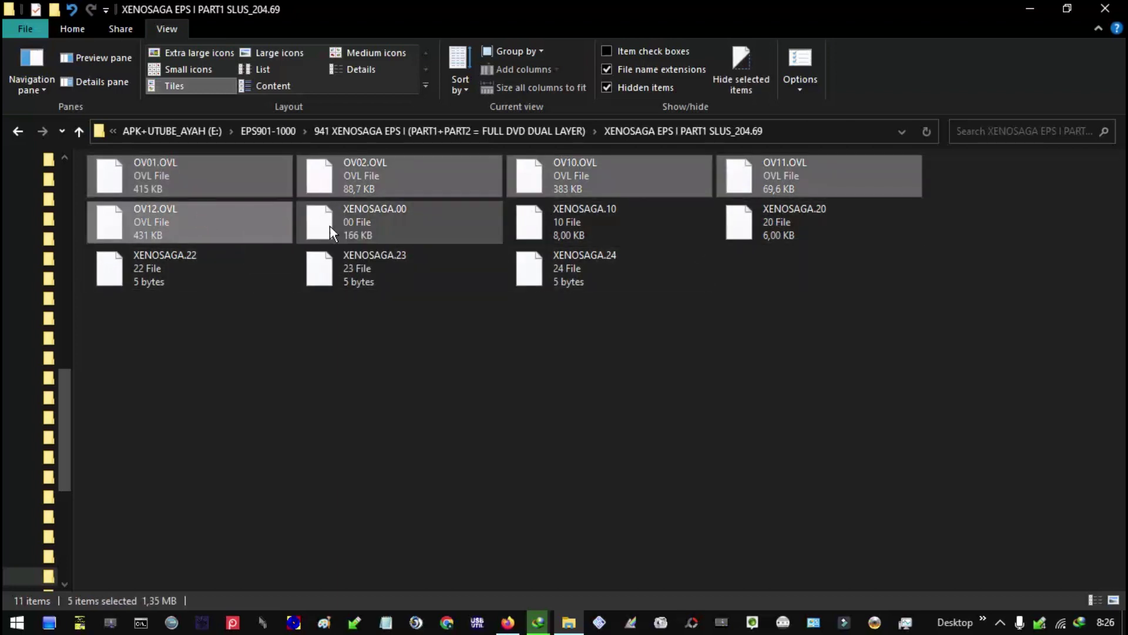
pyautogui.press('Delete')
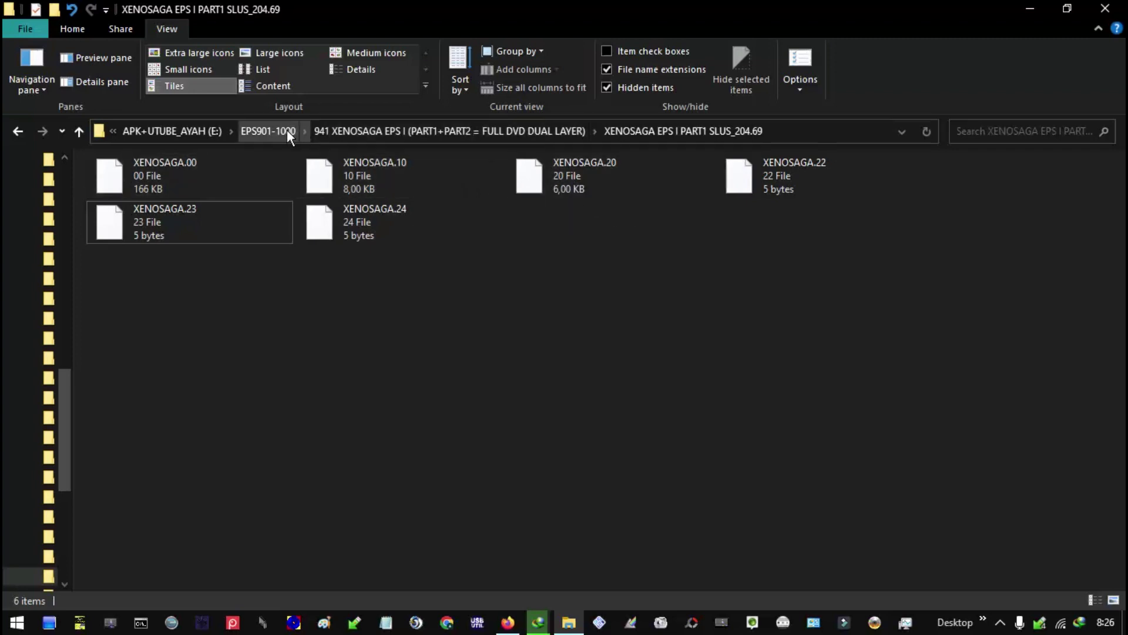
# Check the XENOSAGA files in the DVD9 MOD folder against those remaining in the PART2 folder.
pyautogui.hotkey('alt', 'Up')
pyautogui.doubleClick(160, 192)
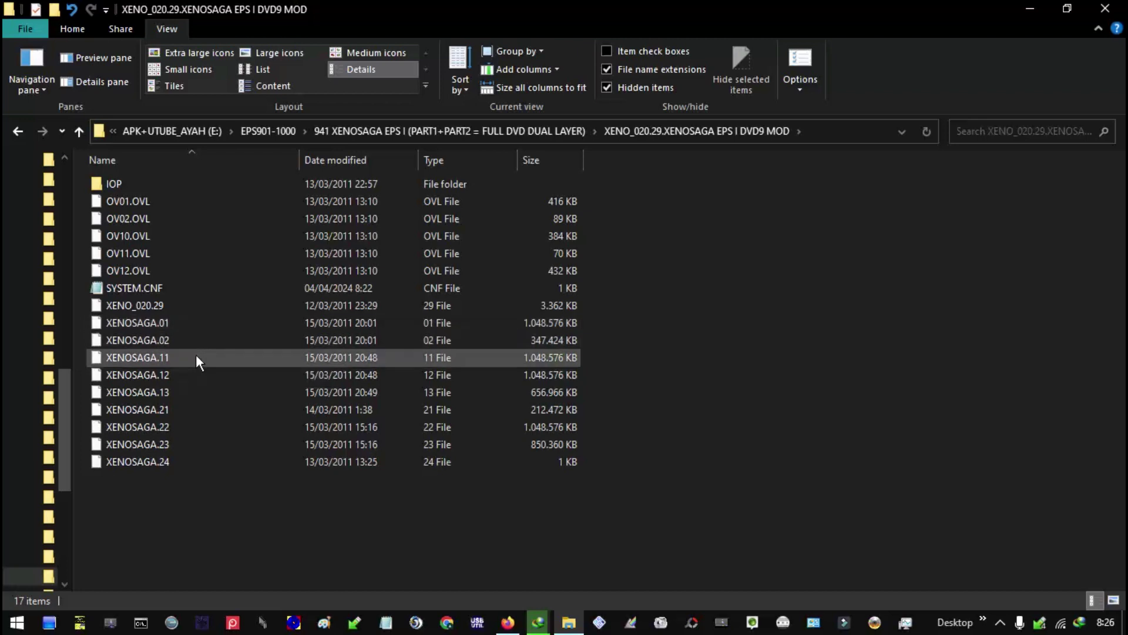
pyautogui.click(450, 130)
pyautogui.doubleClick(318, 205)
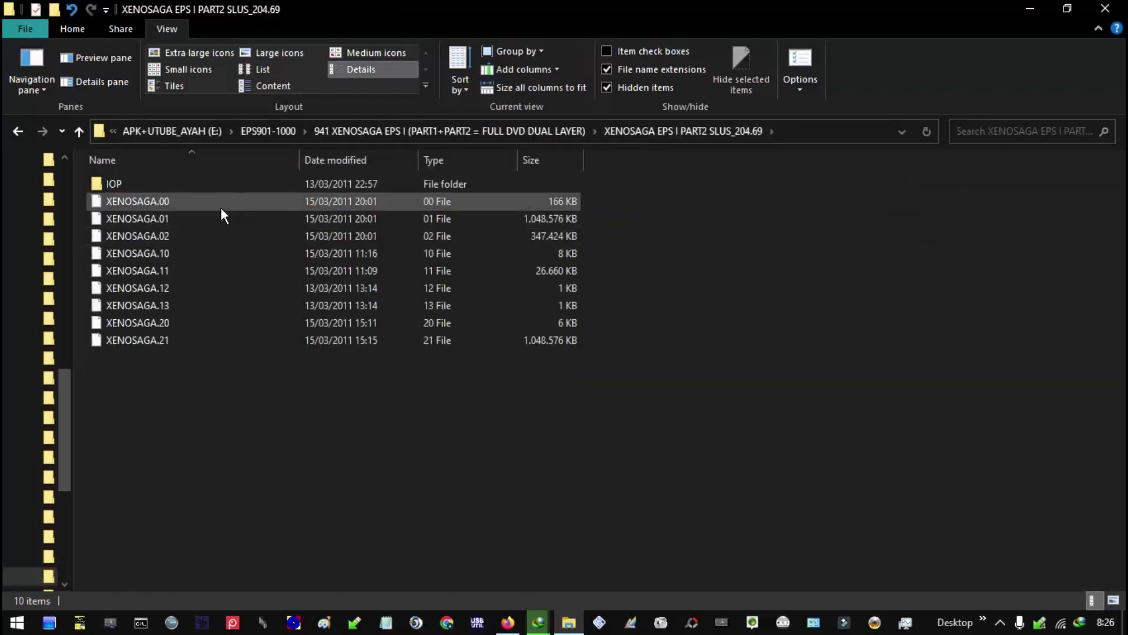
# Try to paste XENOSAGA.22 from the PART1 folder into the DVD9 MOD folder.
pyautogui.click(474, 131)
pyautogui.doubleClick(311, 206)
pyautogui.click(764, 183)
pyautogui.rightClick(764, 185)
pyautogui.click(816, 405)
pyautogui.click(364, 131)
pyautogui.doubleClick(147, 217)
pyautogui.rightClick(726, 276)
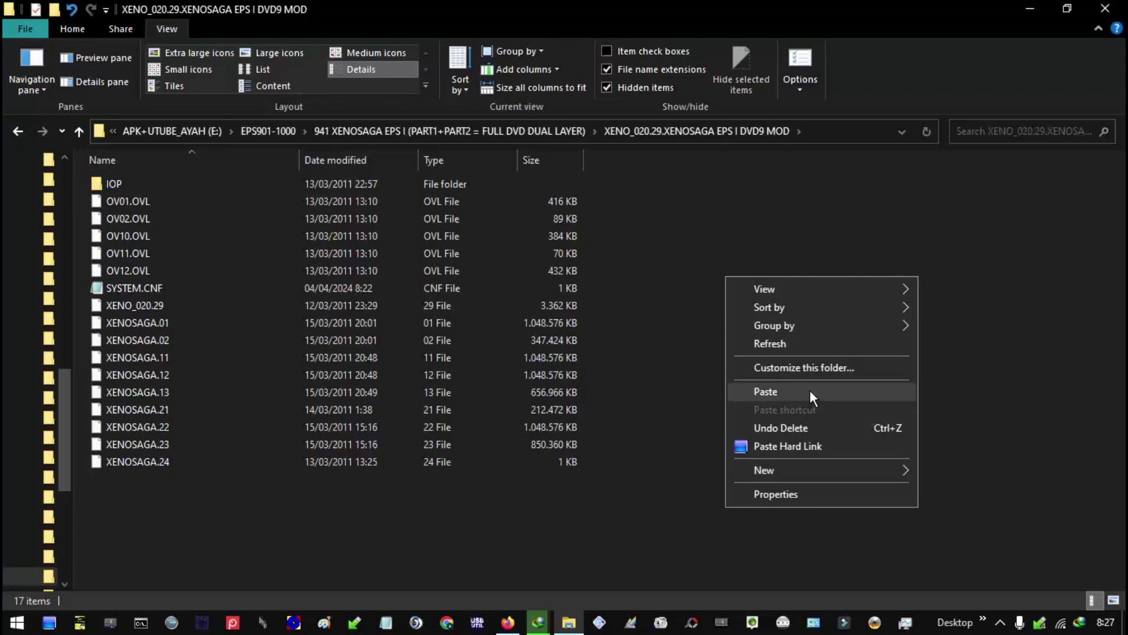
pyautogui.click(810, 391)
pyautogui.click(462, 245)
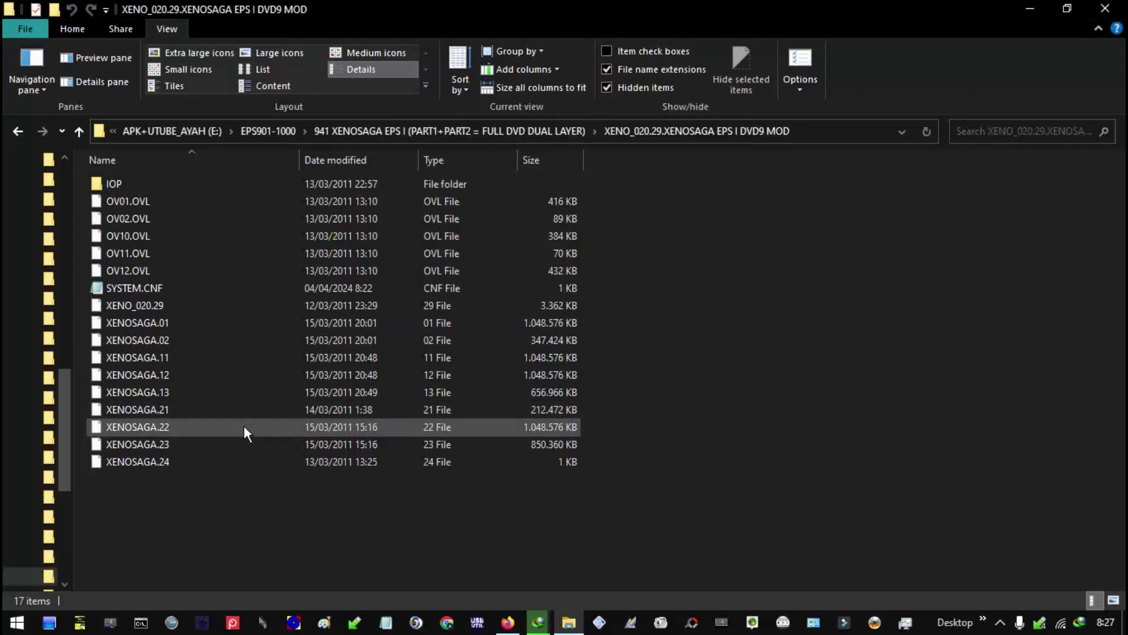
# Delete XENOSAGA.22 from the PART1 folder.
pyautogui.click(446, 130)
pyautogui.doubleClick(319, 188)
pyautogui.click(770, 185)
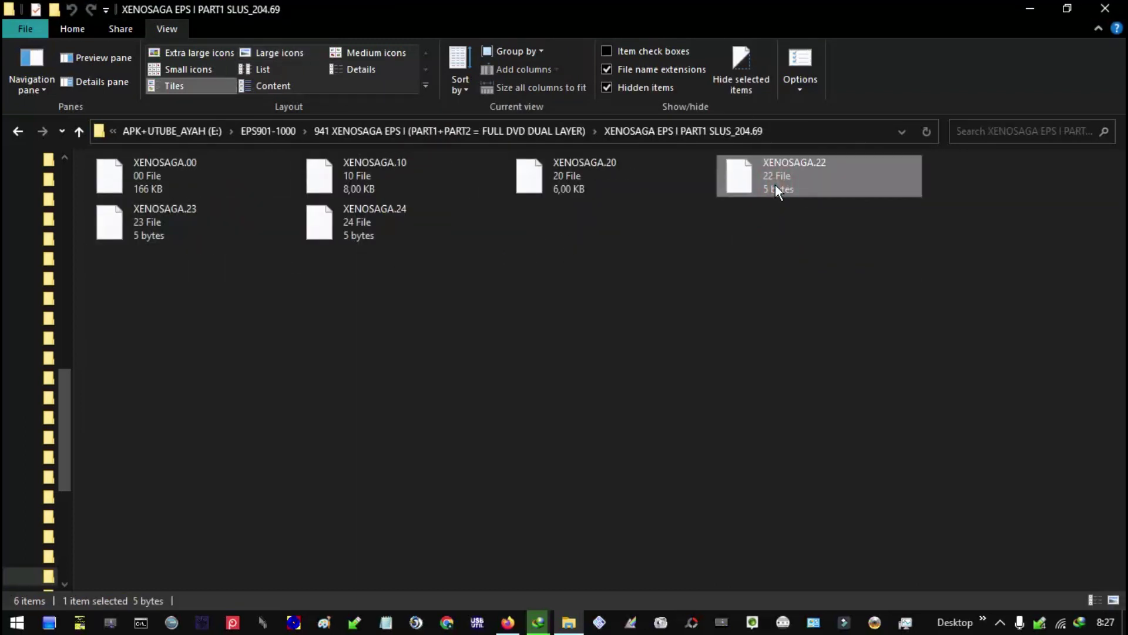
# Check the DVD9 MOD folder, switch PART1 to the details view, and delete XENOSAGA.23 and XENOSAGA.24 from PART1.
pyautogui.click(392, 131)
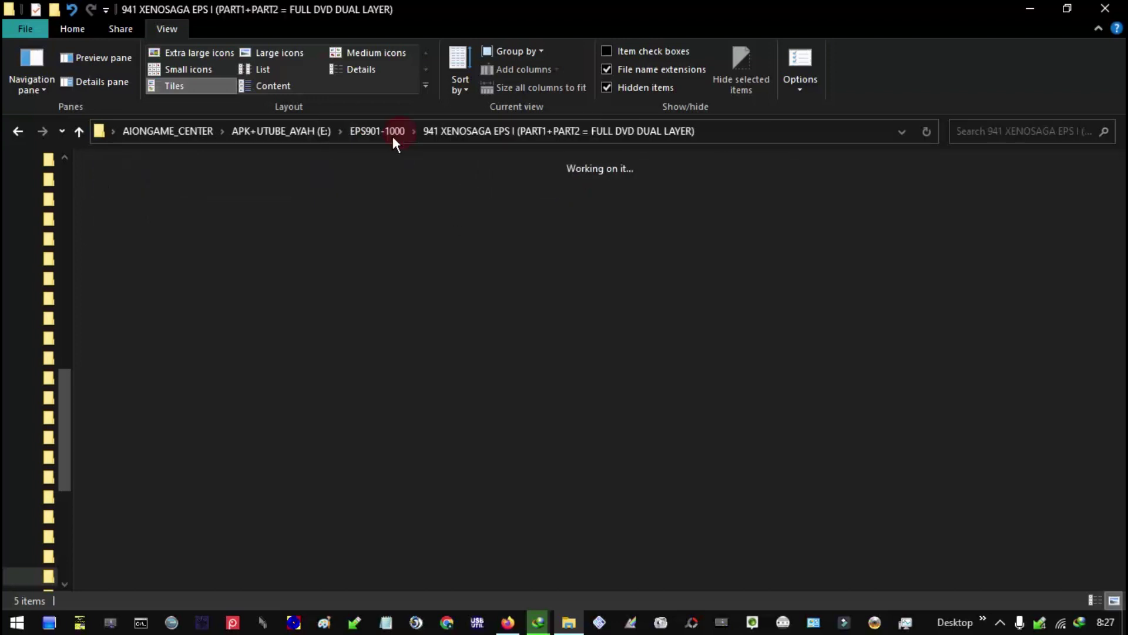
pyautogui.doubleClick(130, 203)
pyautogui.click(18, 131)
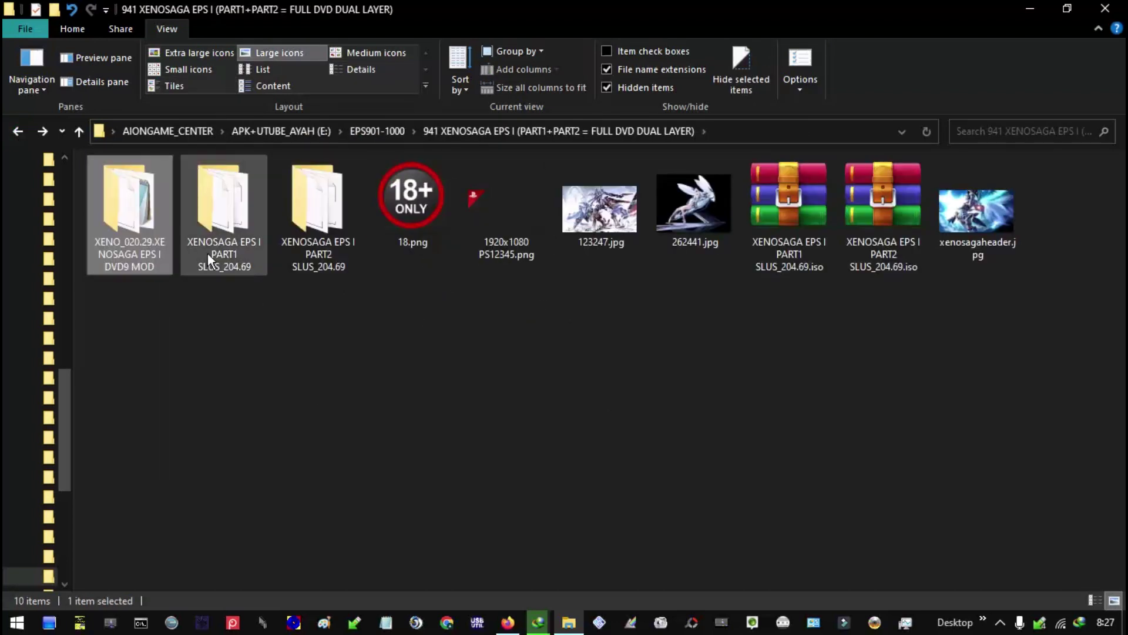
pyautogui.doubleClick(207, 252)
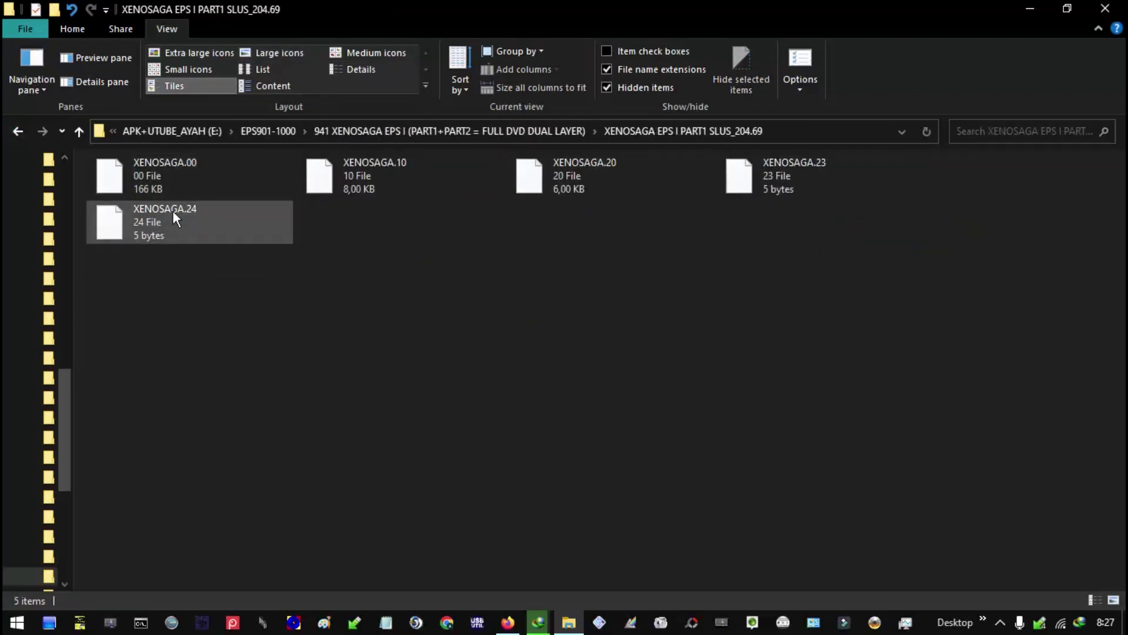
pyautogui.click(349, 69)
pyautogui.moveTo(197, 290); pyautogui.dragTo(172, 230)
pyautogui.press('Delete')
# Move XENOSAGA.20 from the PART2 folder into the DVD9 MOD folder.
pyautogui.click(169, 217)
pyautogui.click(338, 130)
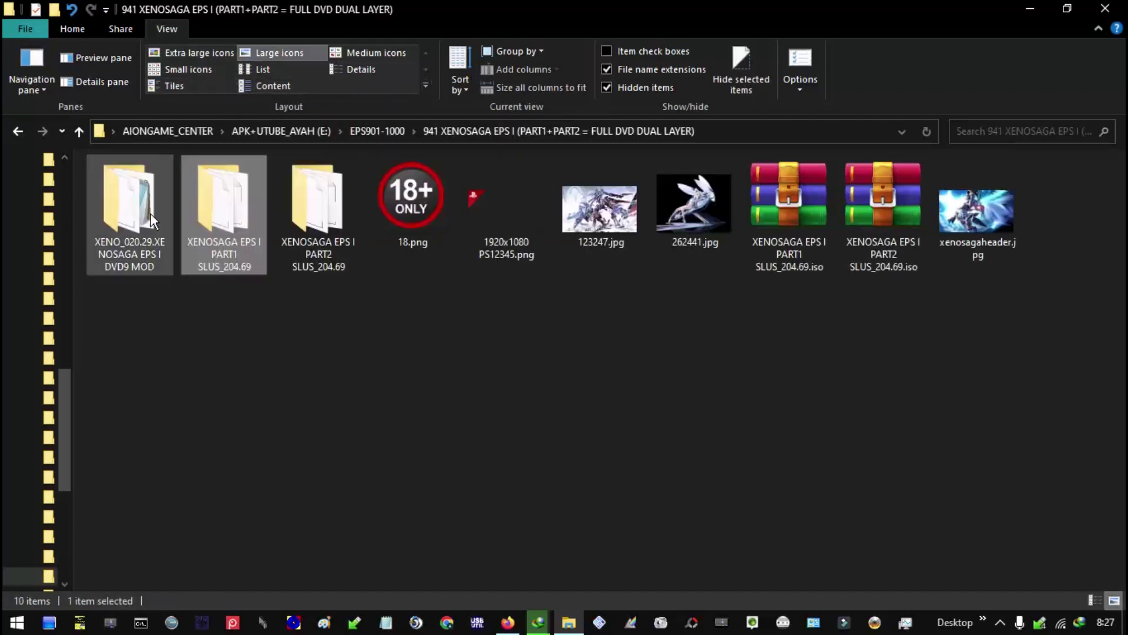
pyautogui.doubleClick(151, 214)
pyautogui.click(375, 137)
pyautogui.doubleClick(306, 230)
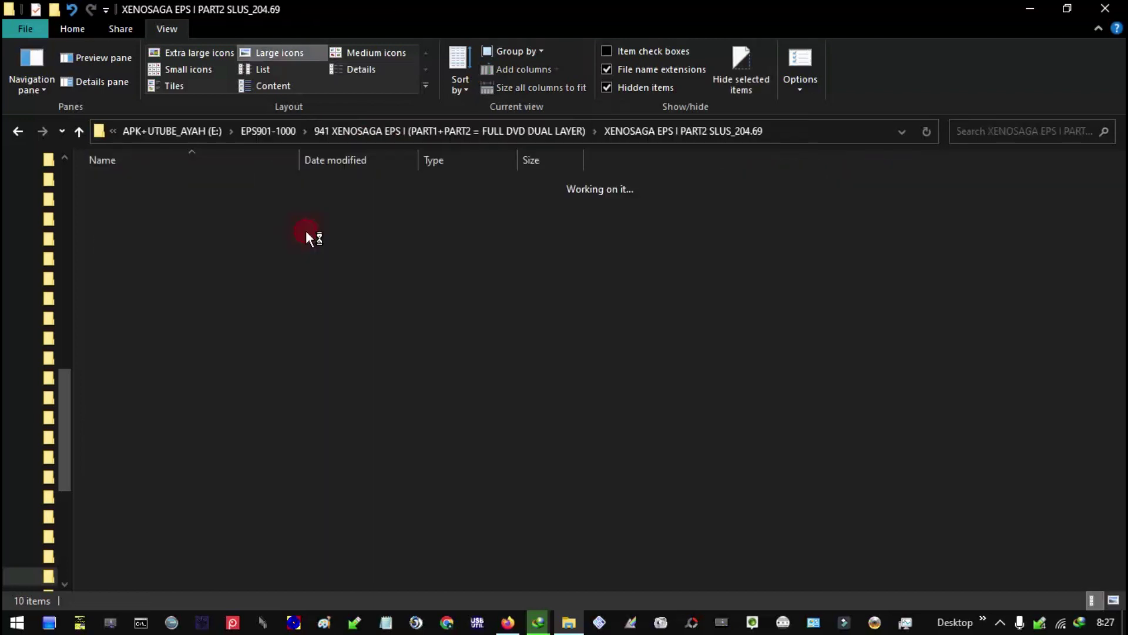
pyautogui.rightClick(182, 326)
pyautogui.click(223, 211)
pyautogui.click(365, 131)
pyautogui.doubleClick(155, 222)
pyautogui.hotkey('ctrl', 'v')
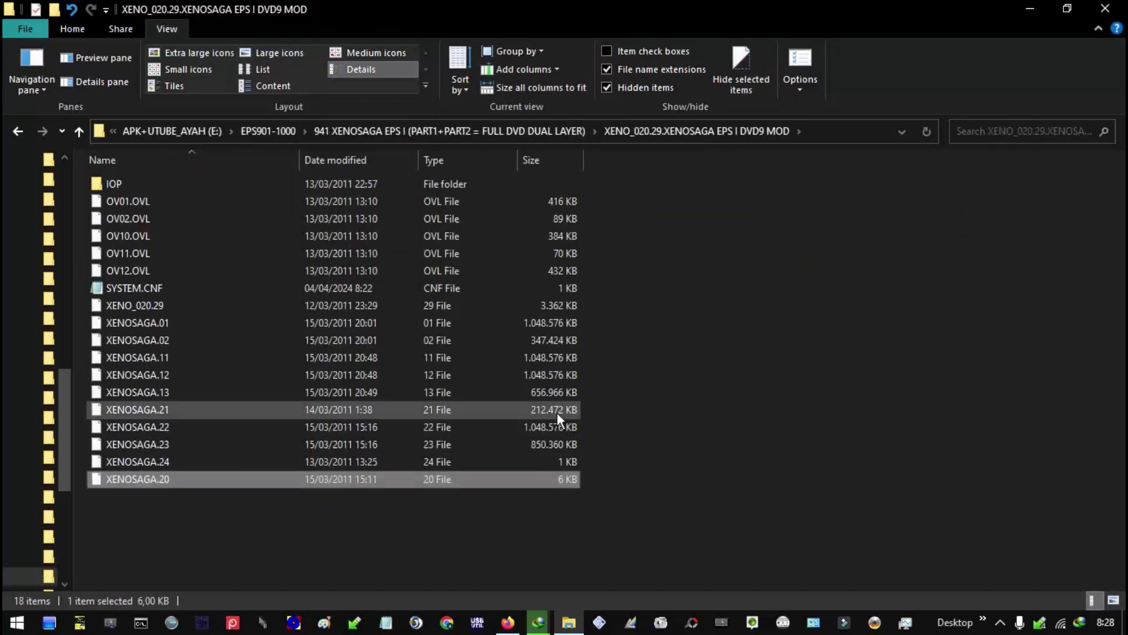
# Move XENOSAGA.21 from the PART2 folder into the DVD9 MOD folder, replacing the existing file, and refresh the listing.
pyautogui.click(563, 132)
pyautogui.doubleClick(256, 221)
pyautogui.click(390, 131)
pyautogui.click(337, 234)
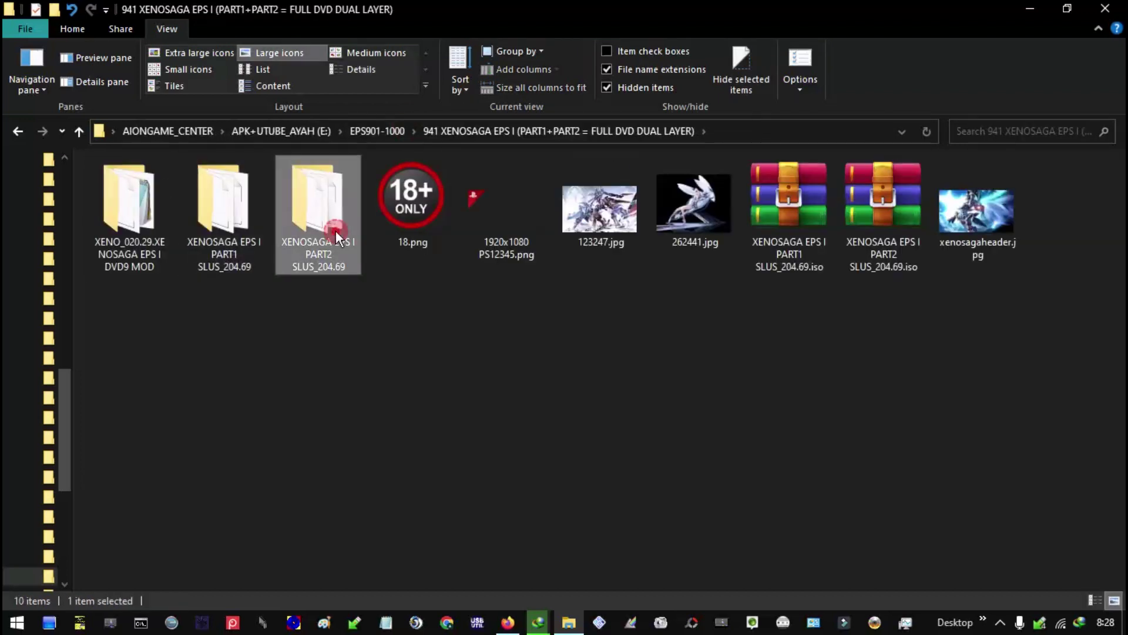
pyautogui.doubleClick(336, 234)
pyautogui.rightClick(205, 322)
pyautogui.click(259, 507)
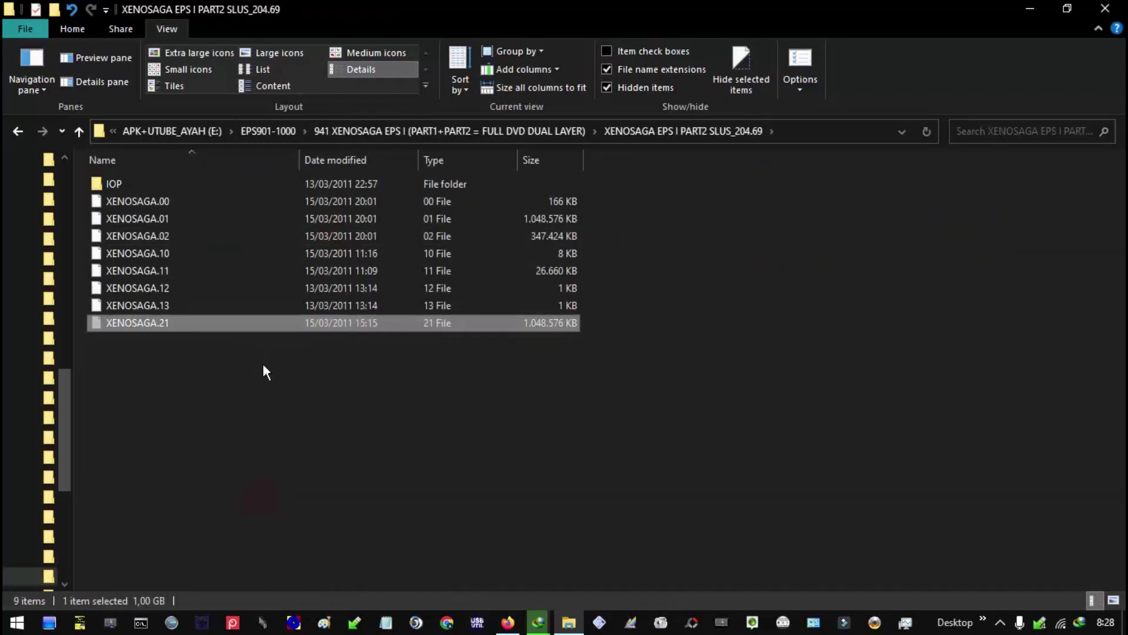
pyautogui.click(470, 131)
pyautogui.doubleClick(126, 200)
pyautogui.rightClick(212, 561)
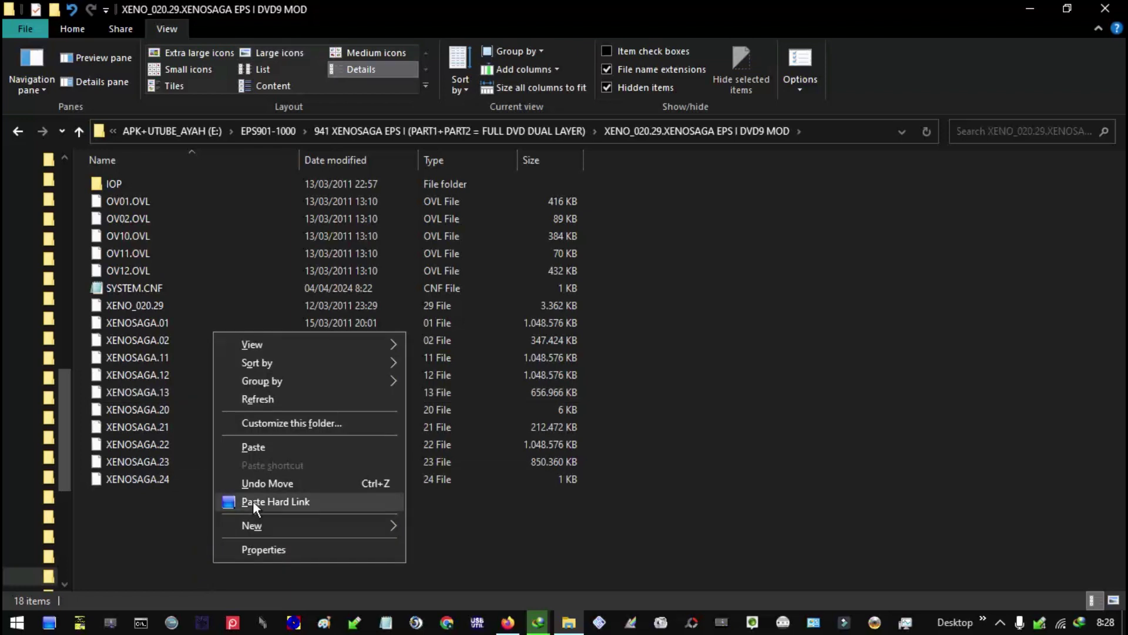
pyautogui.click(253, 446)
pyautogui.click(564, 196)
pyautogui.rightClick(672, 242)
pyautogui.click(733, 309)
# Compare XENOSAGA.01 in PART2 with the one in DVD9 MOD and delete the PART2 duplicate.
pyautogui.click(417, 131)
pyautogui.doubleClick(301, 209)
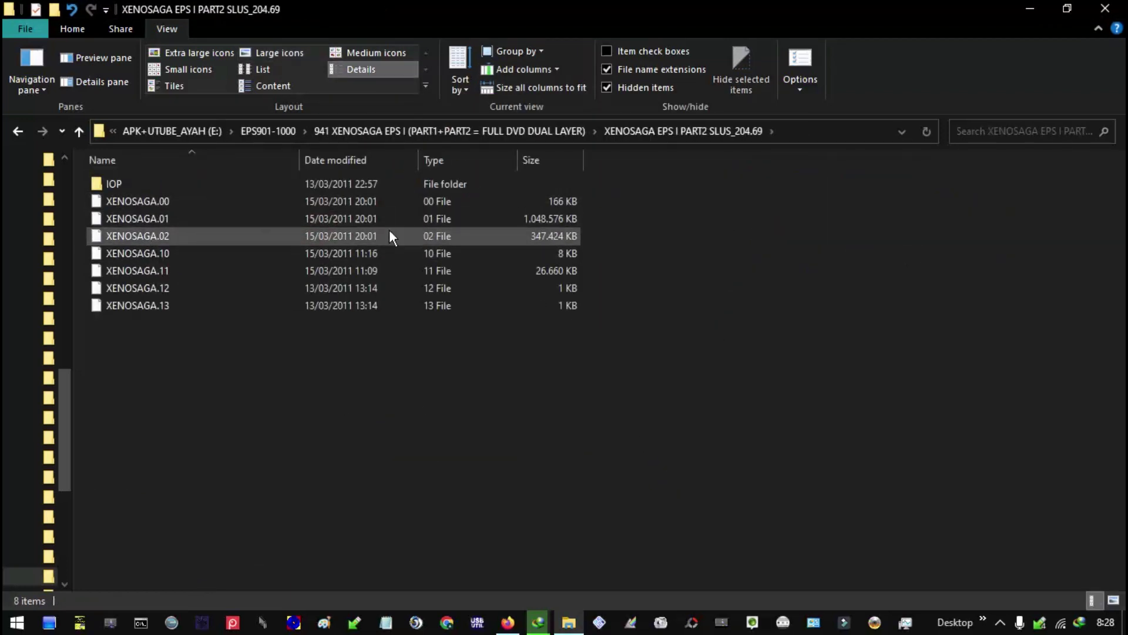
pyautogui.rightClick(126, 216)
pyautogui.click(172, 410)
pyautogui.click(383, 137)
pyautogui.click(132, 244)
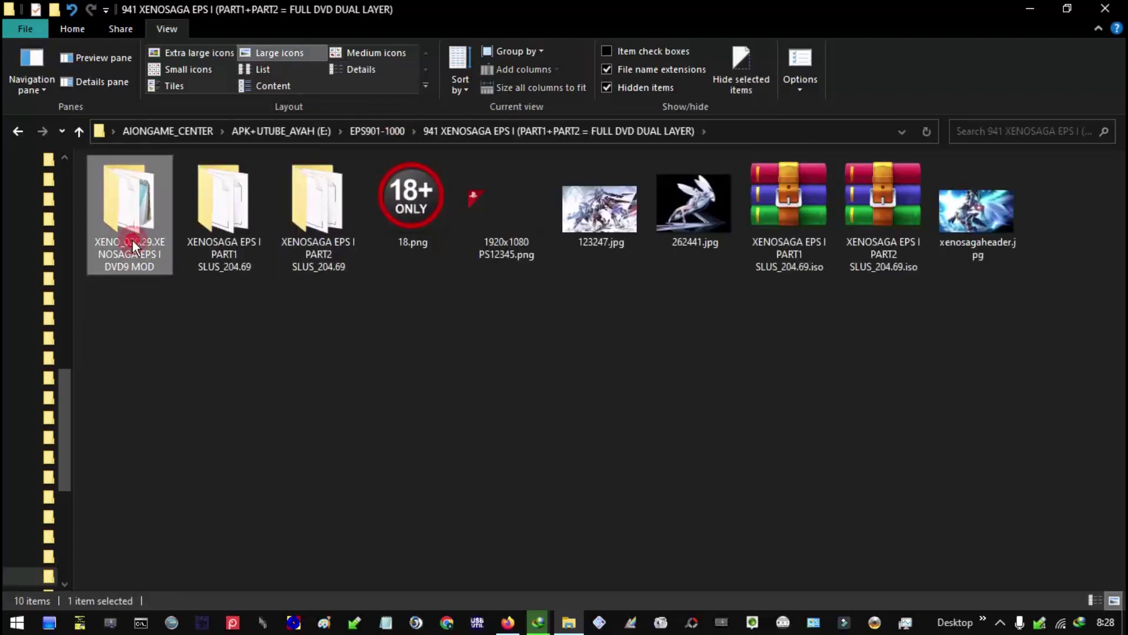
pyautogui.doubleClick(132, 244)
pyautogui.hotkey('alt', 'Left')
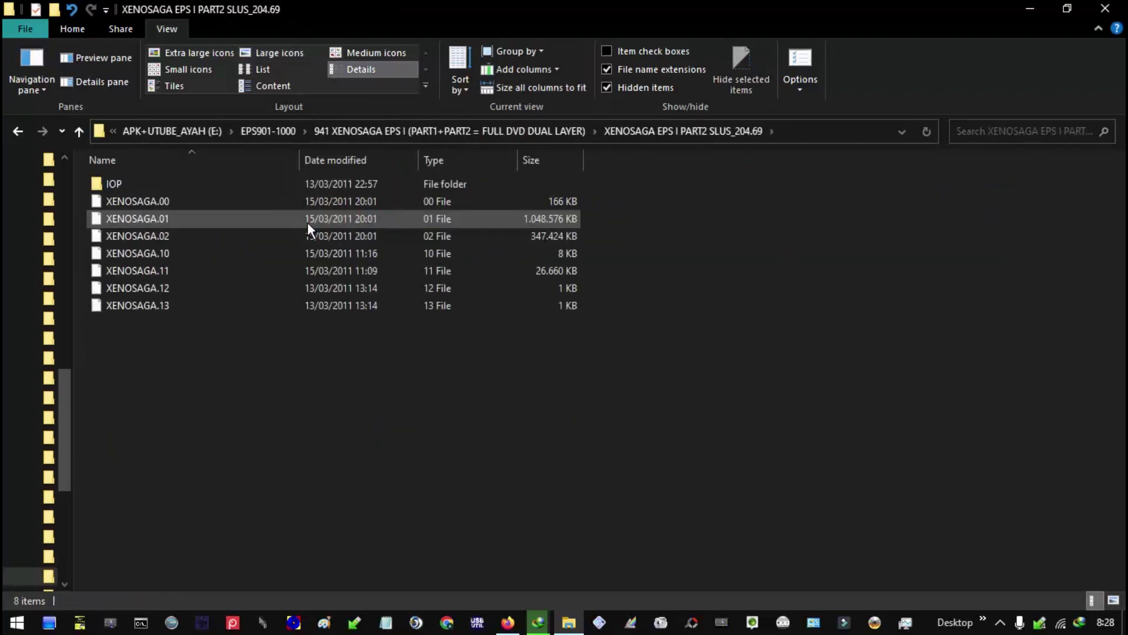
pyautogui.click(236, 221)
# Move XENOSAGA.00 from the PART2 folder into the DVD9 MOD folder and refresh the listing.
pyautogui.rightClick(149, 204)
pyautogui.press('Escape')
pyautogui.hotkey('alt', 'Up')
pyautogui.doubleClick(221, 202)
pyautogui.click(197, 183)
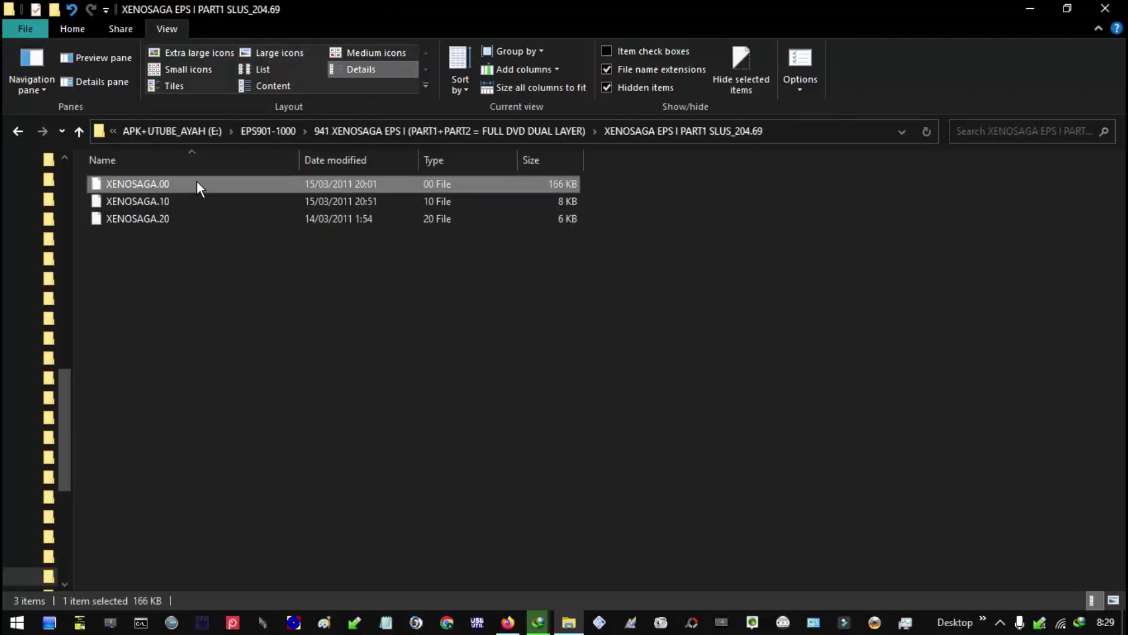
pyautogui.click(372, 131)
pyautogui.rightClick(749, 299)
pyautogui.click(812, 415)
pyautogui.rightClick(823, 415)
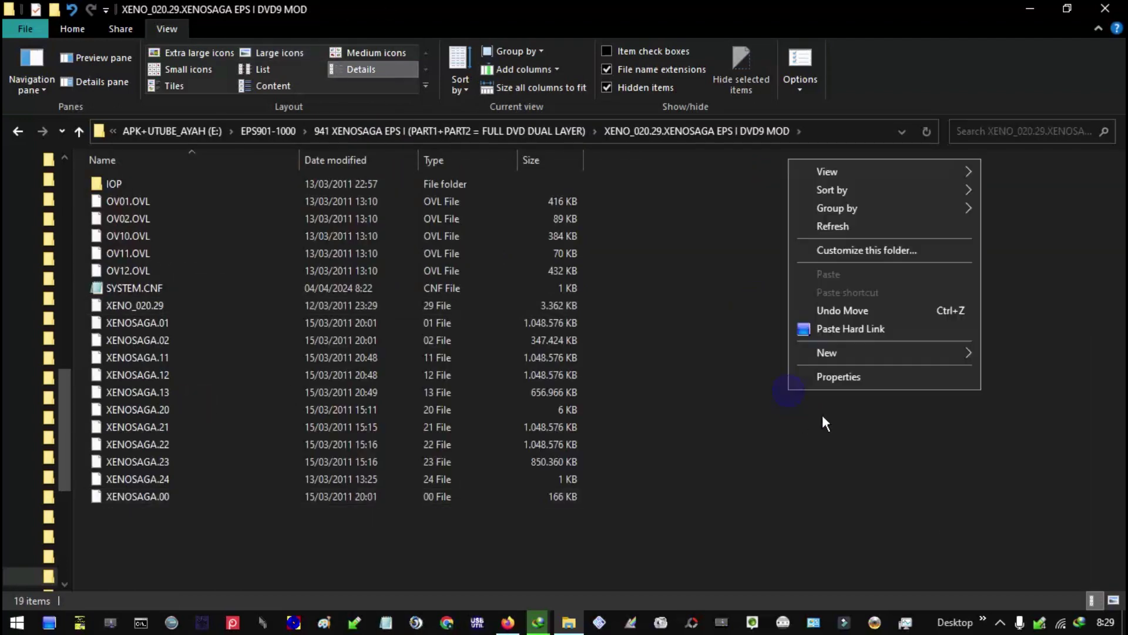
pyautogui.click(859, 226)
# Delete the duplicate XENOSAGA.00 from the PART1 folder.
pyautogui.click(372, 131)
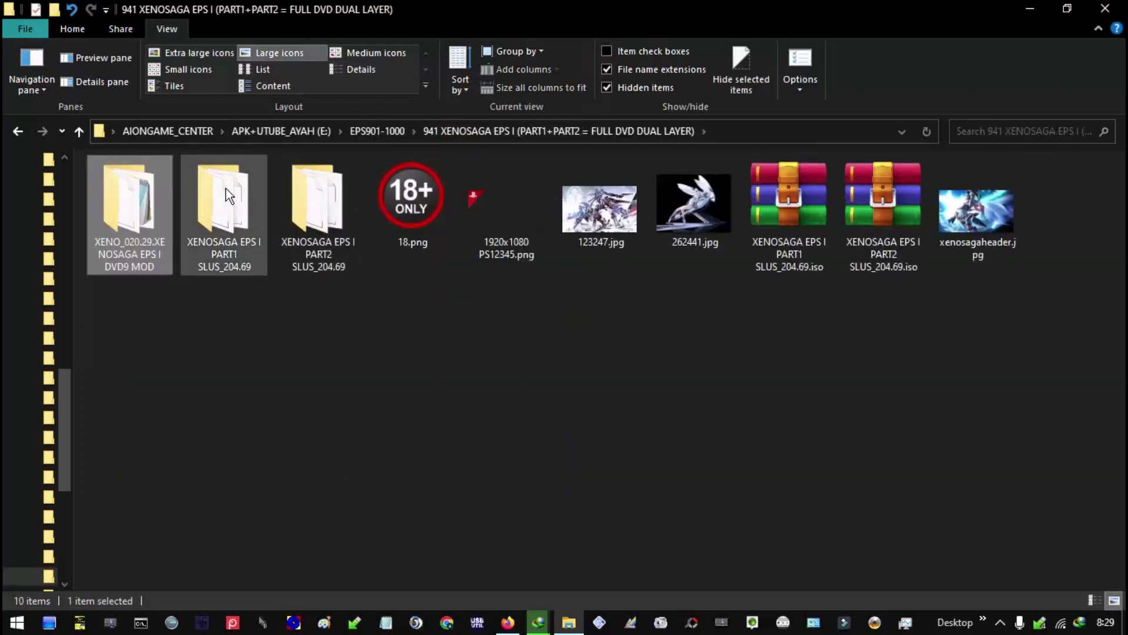
pyautogui.doubleClick(226, 194)
pyautogui.click(175, 188)
# Move XENOSAGA.10 from the PART2 folder into the DVD9 MOD folder.
pyautogui.click(372, 131)
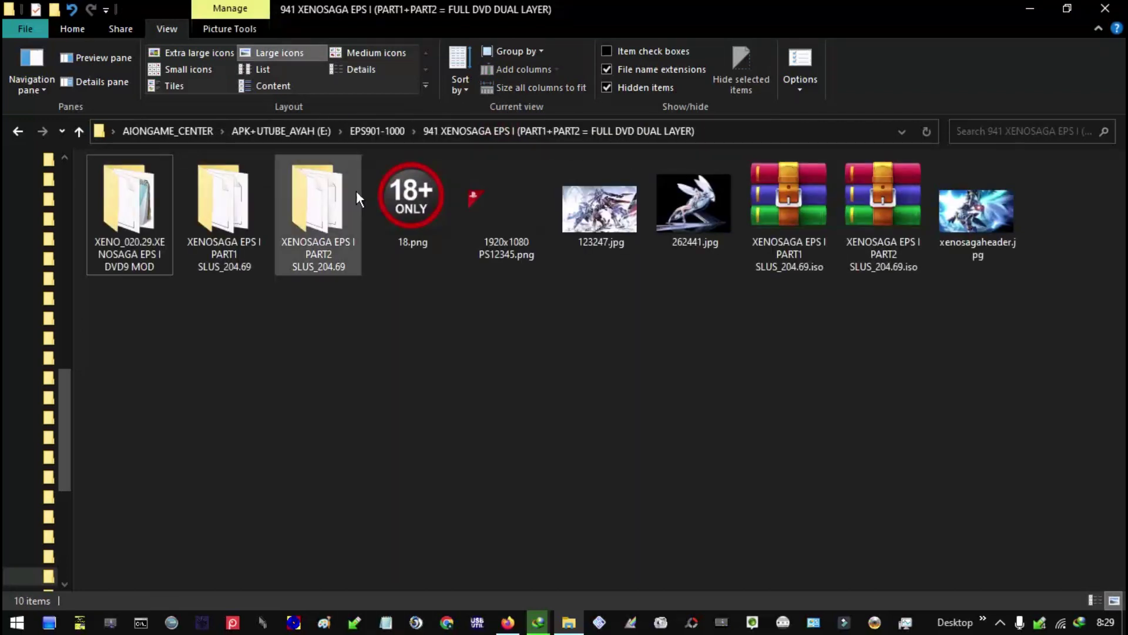
pyautogui.doubleClick(329, 194)
pyautogui.click(231, 226)
pyautogui.rightClick(224, 222)
pyautogui.click(412, 129)
pyautogui.doubleClick(143, 228)
pyautogui.rightClick(791, 331)
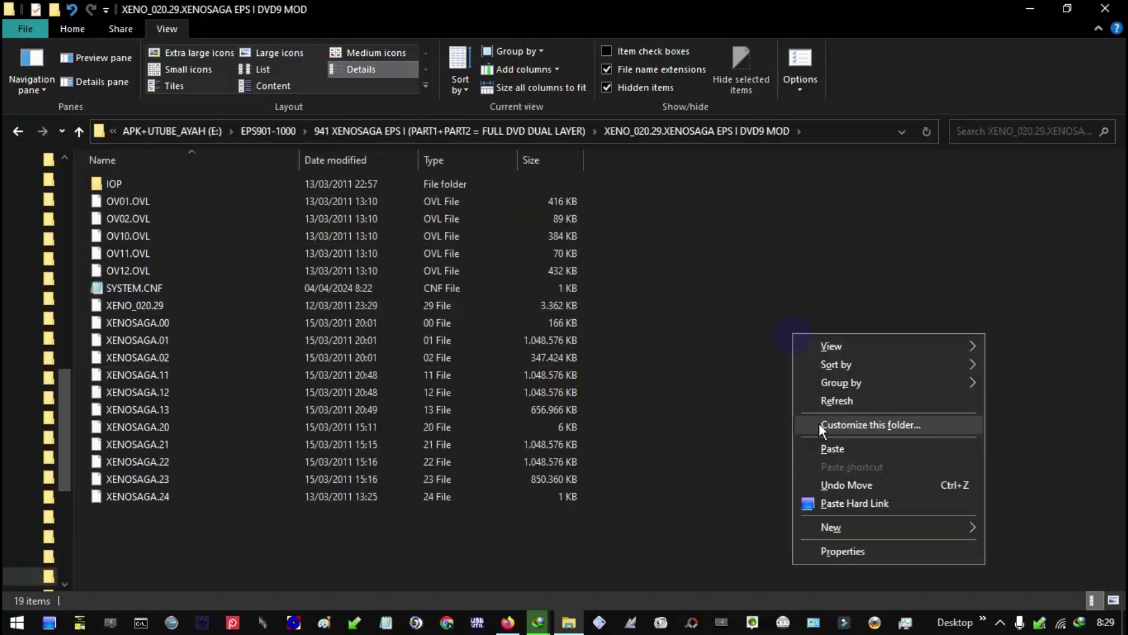
pyautogui.click(595, 304)
# Delete the duplicate XENOSAGA.10 from the PART1 folder.
pyautogui.click(388, 131)
pyautogui.click(231, 191)
pyautogui.doubleClick(231, 191)
pyautogui.click(331, 182)
# Check the PART2 and DVD9 MOD folders, then remove the leftover PART1 folder.
pyautogui.click(344, 131)
pyautogui.doubleClick(335, 206)
pyautogui.click(396, 135)
pyautogui.doubleClick(128, 223)
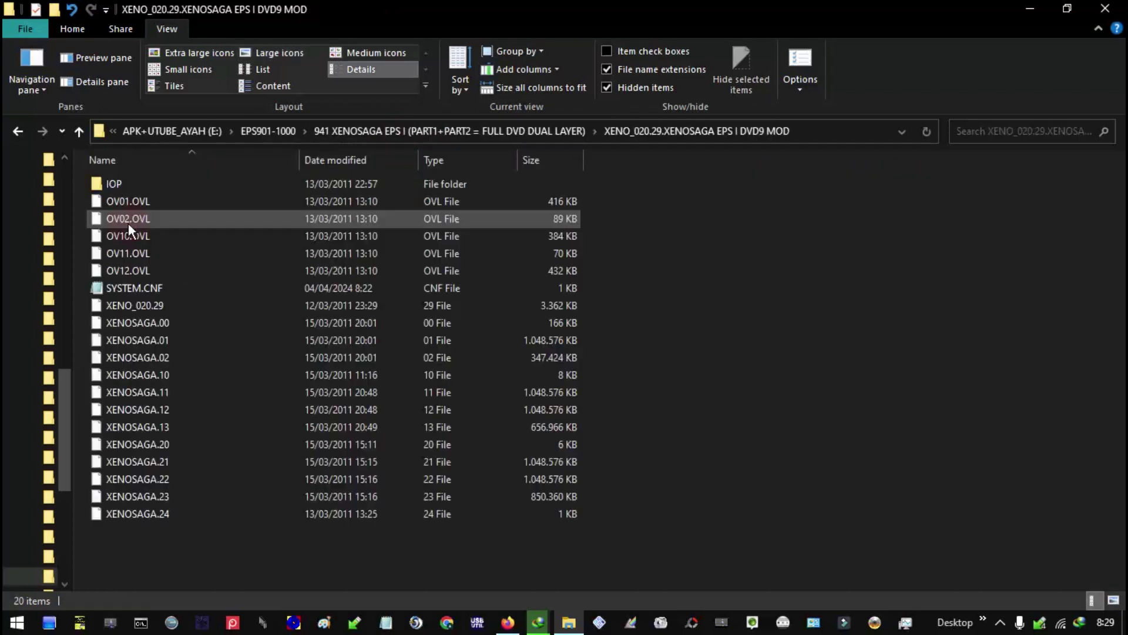
pyautogui.click(474, 131)
pyautogui.doubleClick(229, 202)
pyautogui.click(446, 131)
# Compare XENOSAGA.02 in PART2 with the one in DVD9 MOD and delete the PART2 duplicate.
pyautogui.doubleClick(231, 249)
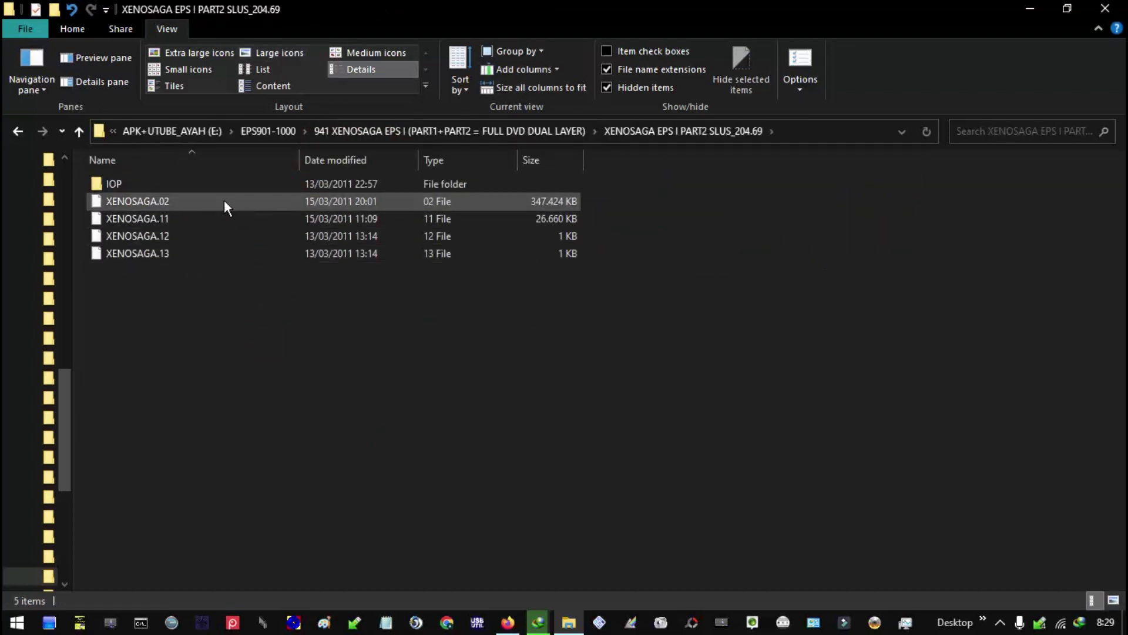
pyautogui.click(321, 132)
pyautogui.doubleClick(128, 224)
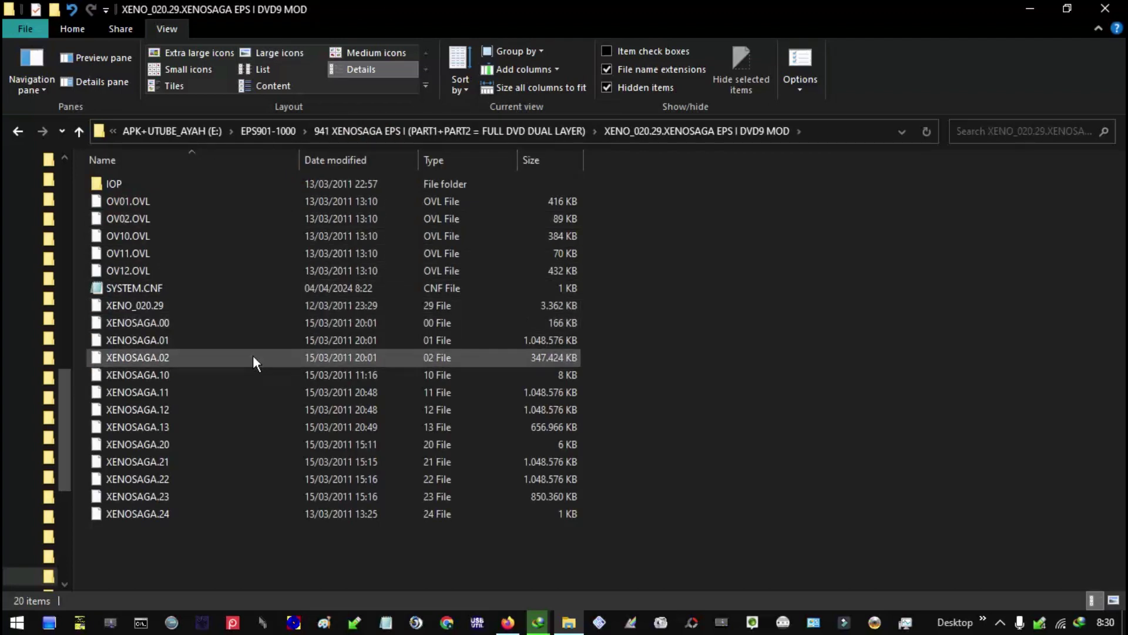
pyautogui.click(358, 131)
pyautogui.doubleClick(218, 200)
pyautogui.click(217, 201)
pyautogui.press('Delete')
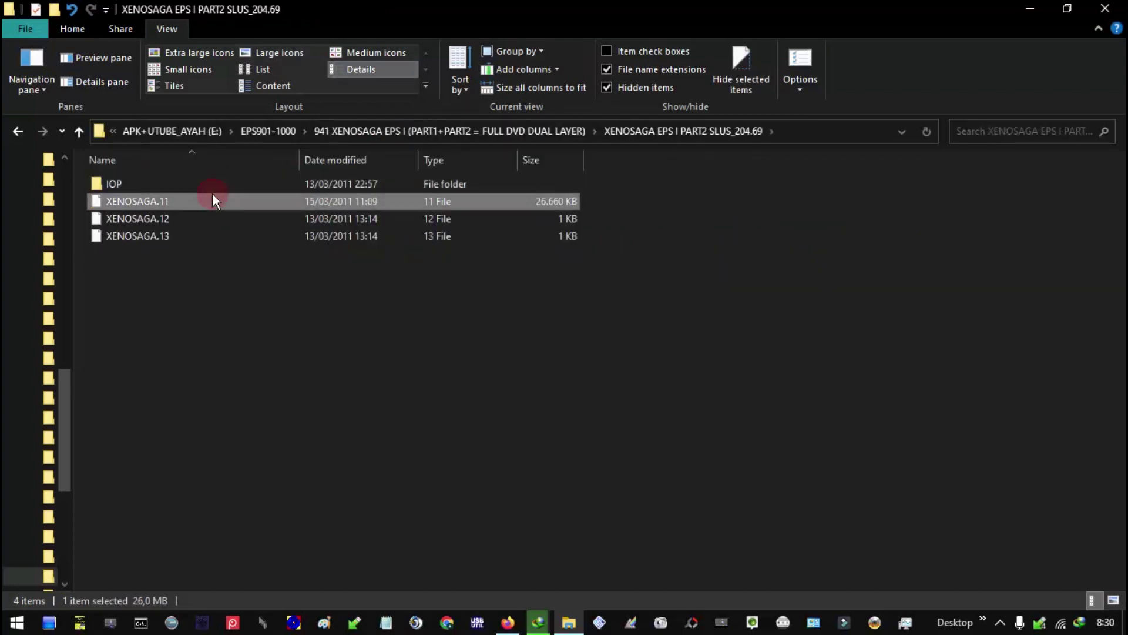
# Compare XENOSAGA.11 in PART2 with the one in DVD9 MOD, delete the PART2 file, and recheck DVD9 MOD.
pyautogui.click(377, 133)
pyautogui.doubleClick(156, 230)
pyautogui.click(189, 391)
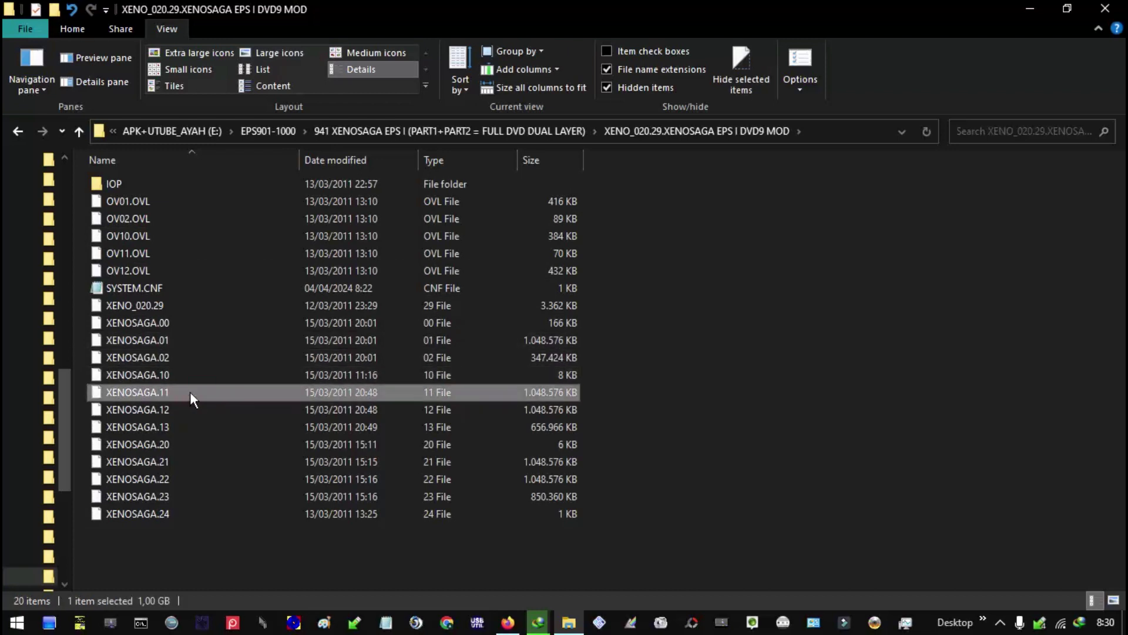
pyautogui.hotkey('alt', 'Left')
pyautogui.hotkey('alt', 'Left')
pyautogui.click(242, 200)
pyautogui.press('Delete')
pyautogui.click(366, 131)
pyautogui.doubleClick(131, 202)
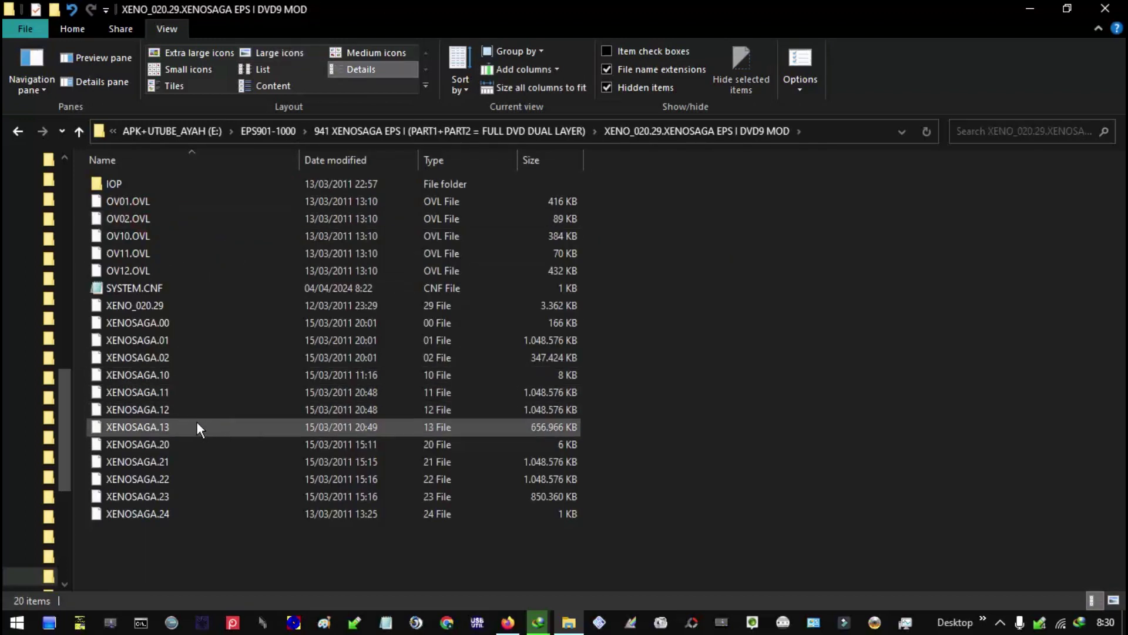
# Try to copy all files from PART2's IOP folder into DVD9 MOD's IOP folder, skipping those with the same names.
pyautogui.click(449, 131)
pyautogui.doubleClick(237, 222)
pyautogui.doubleClick(121, 182)
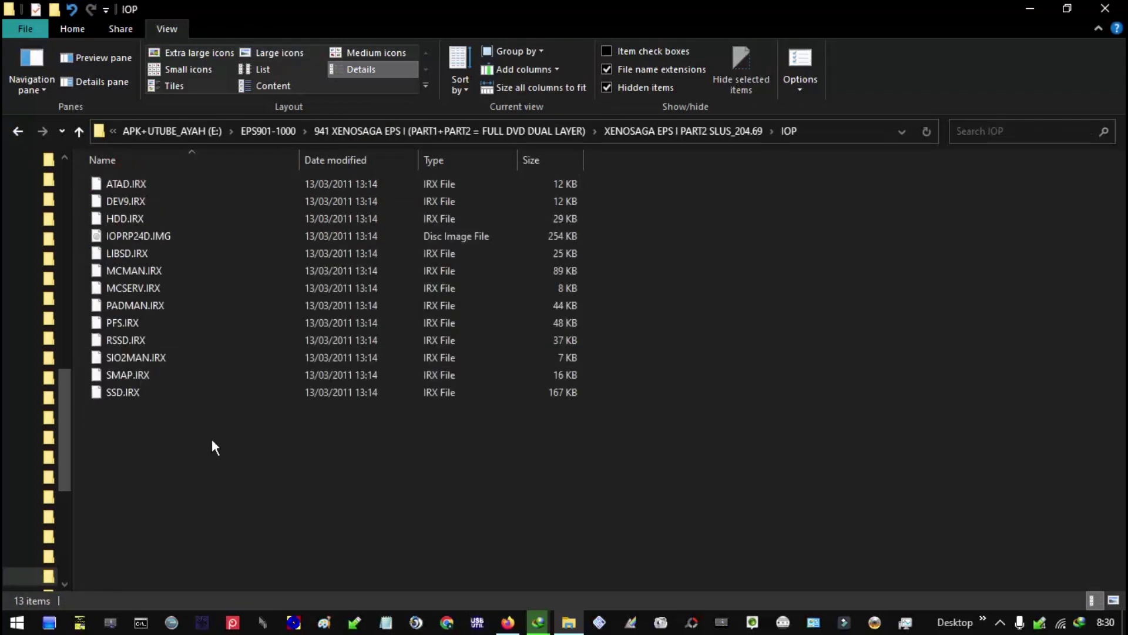
pyautogui.hotkey('ctrl', 'a')
pyautogui.rightClick(175, 200)
pyautogui.click(236, 404)
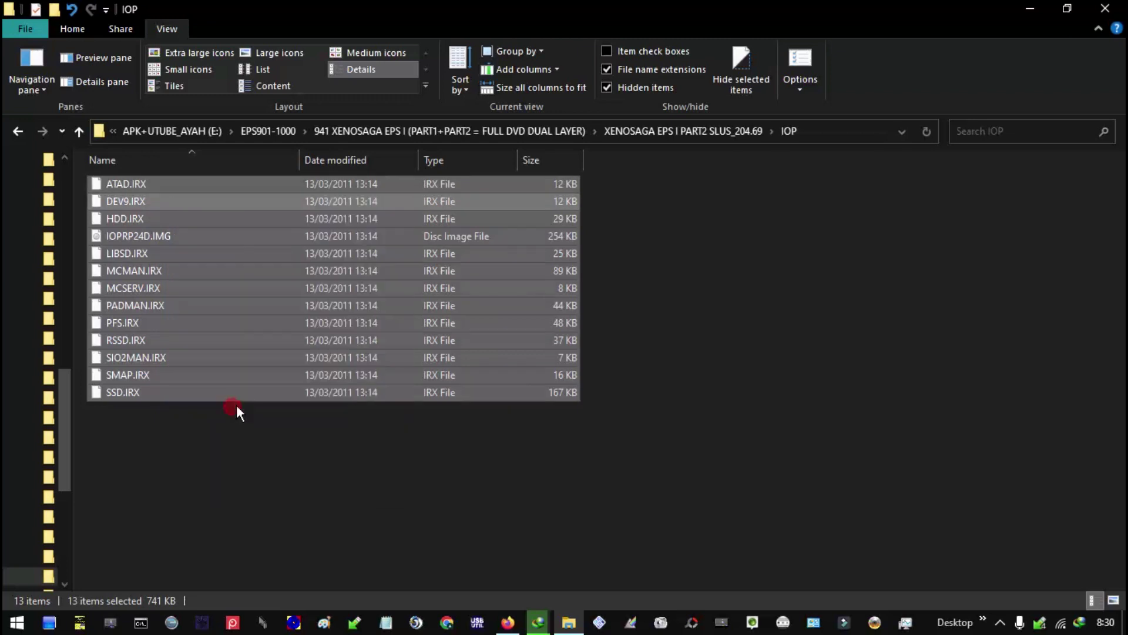
pyautogui.click(341, 130)
pyautogui.doubleClick(143, 185)
pyautogui.click(143, 183)
pyautogui.doubleClick(143, 182)
pyautogui.rightClick(359, 279)
pyautogui.click(438, 392)
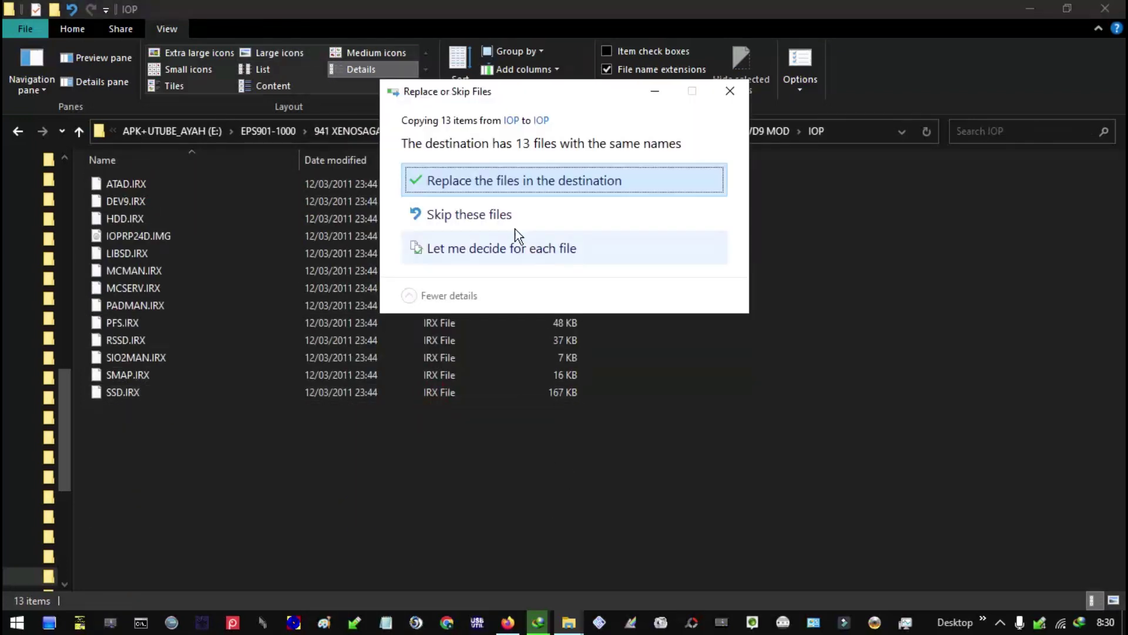
pyautogui.click(482, 214)
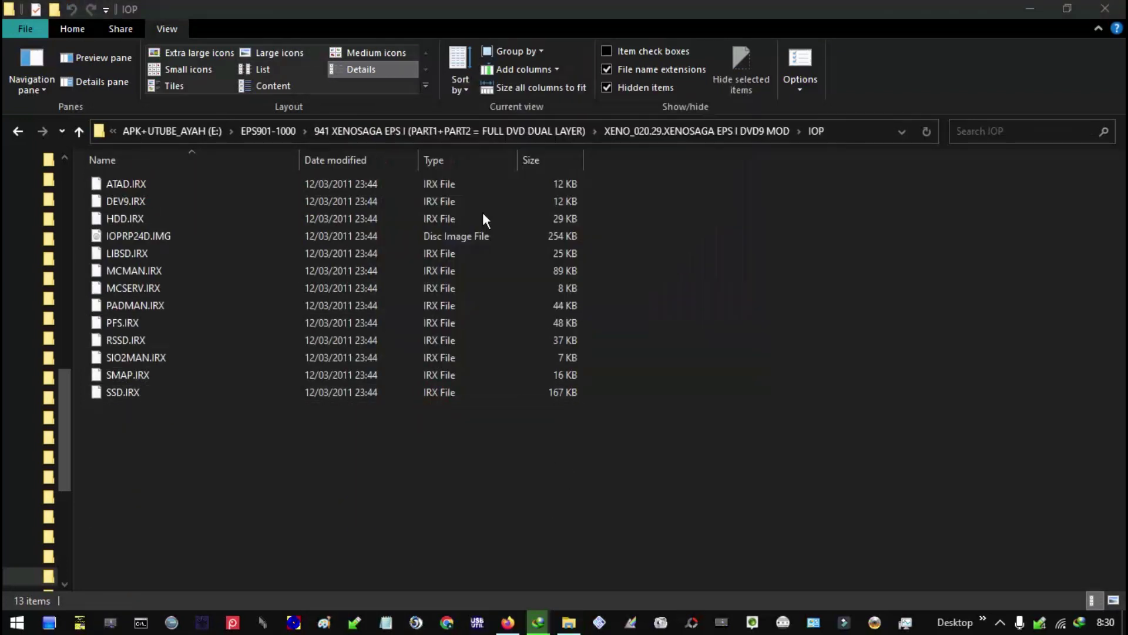
# Remove the leftover PART2 folder and select the DVD9 MOD folder.
pyautogui.click(450, 139)
pyautogui.click(104, 241)
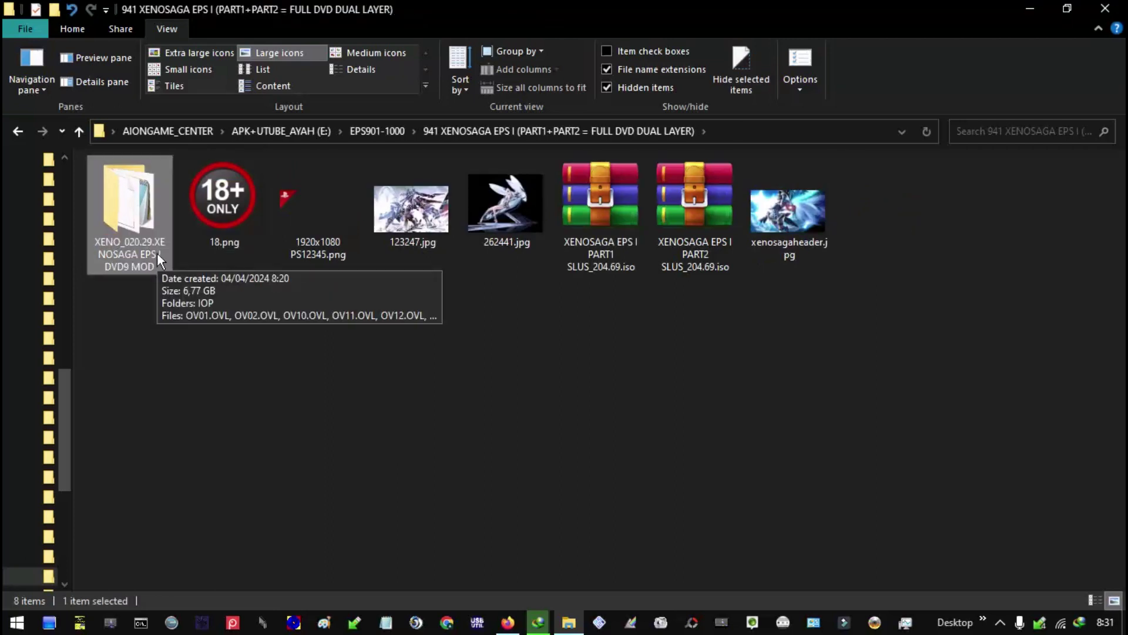
pyautogui.rightClick(146, 189)
pyautogui.click(212, 573)
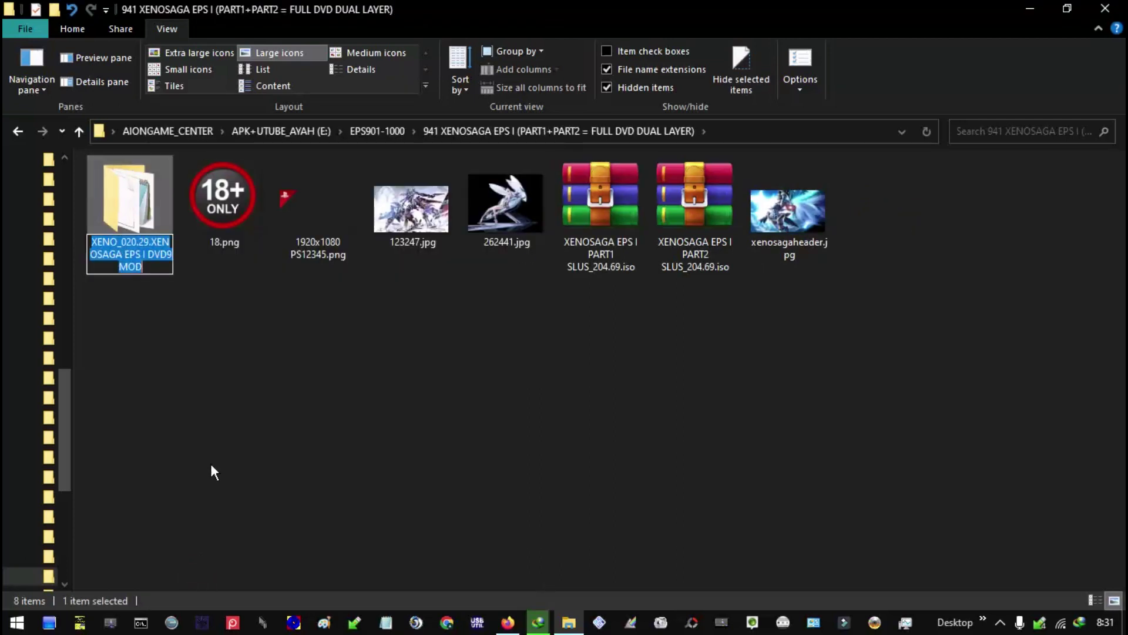
pyautogui.click(345, 440)
# Start ImgBurn and permanently empty the Recycle Bin while it loads.
pyautogui.click(875, 622)
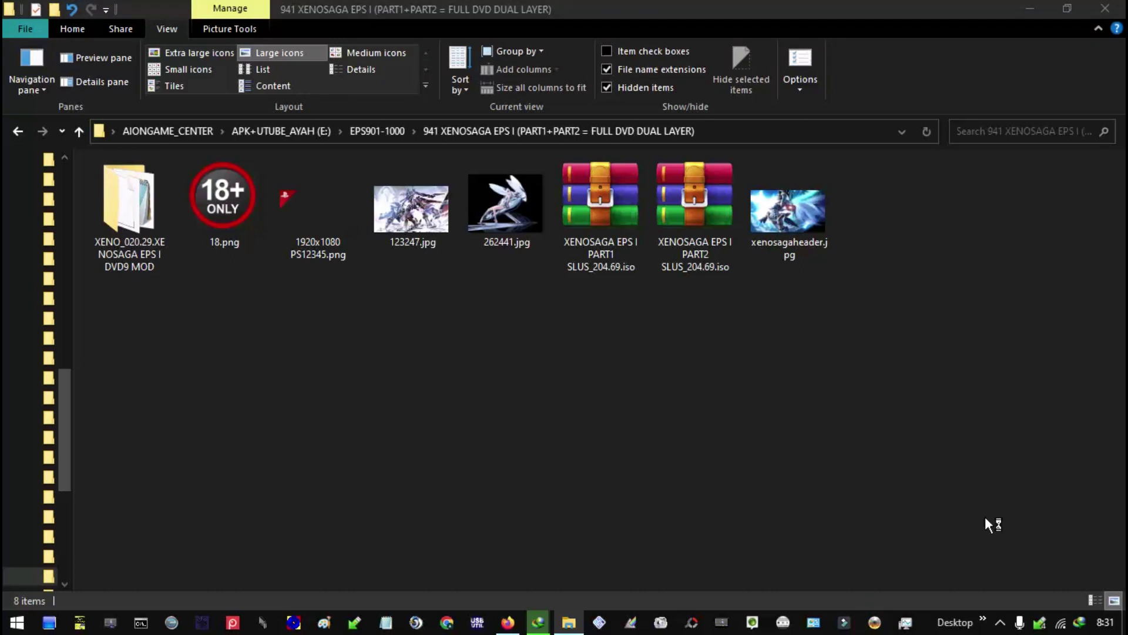
pyautogui.click(982, 622)
pyautogui.rightClick(1013, 88)
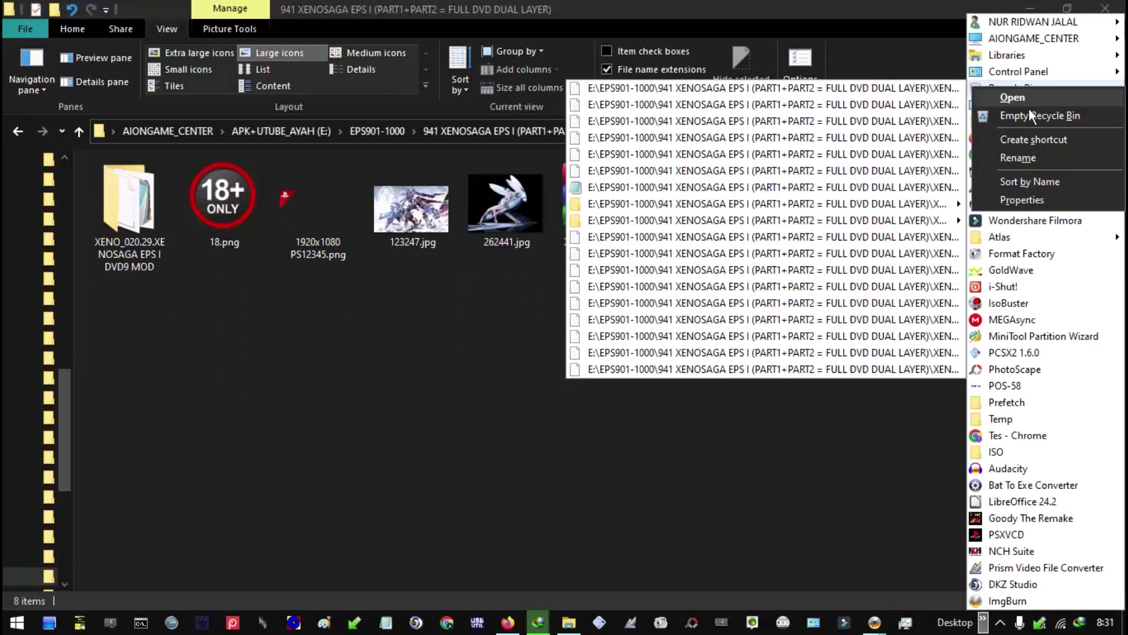
pyautogui.click(1024, 115)
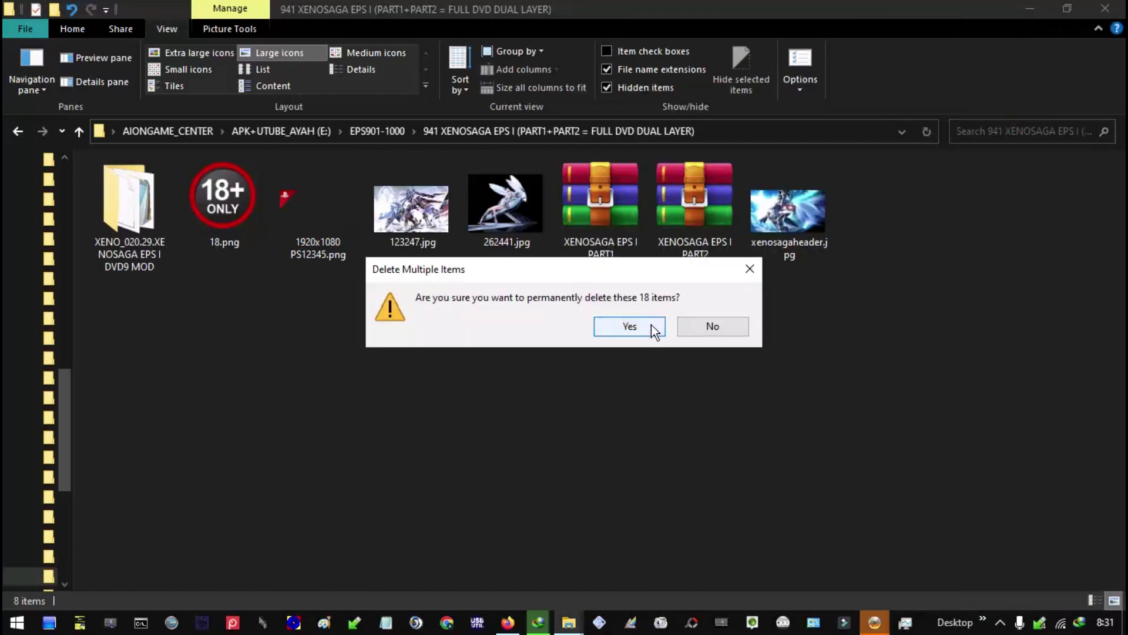
pyautogui.click(651, 325)
# Begin creating an image from files and add the XENO_020.29.XENOSAGA EPS I DVD9 MOD folder as the source.
pyautogui.click(913, 554)
pyautogui.click(682, 202)
pyautogui.click(549, 108)
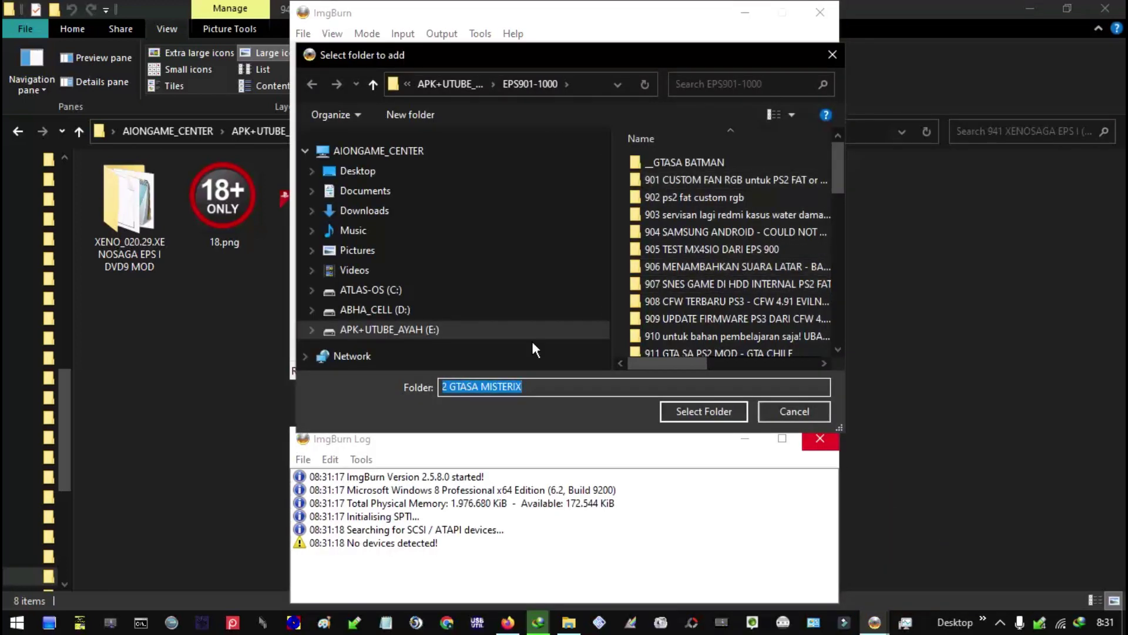
pyautogui.scroll(-10, 711, 312)
pyautogui.doubleClick(764, 296)
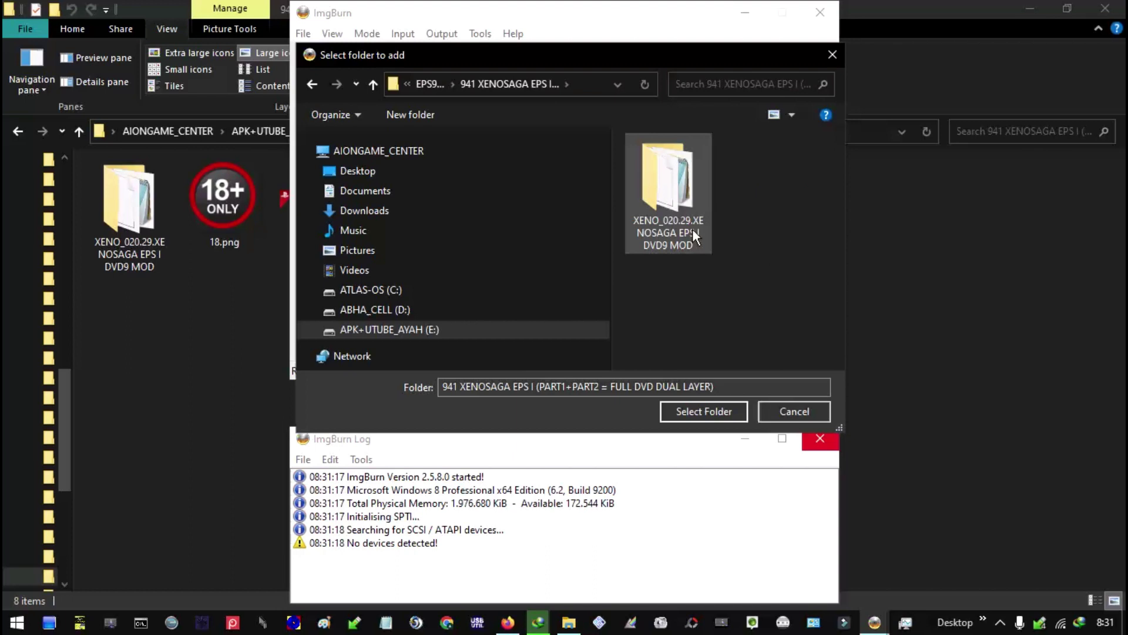
pyautogui.click(692, 228)
pyautogui.click(705, 411)
# Build the image as XENO_020.29.XENOSAGA EPS I DVD9 MOD-.ISO in the 941 XENOSAGA EPS I folder.
pyautogui.click(465, 318)
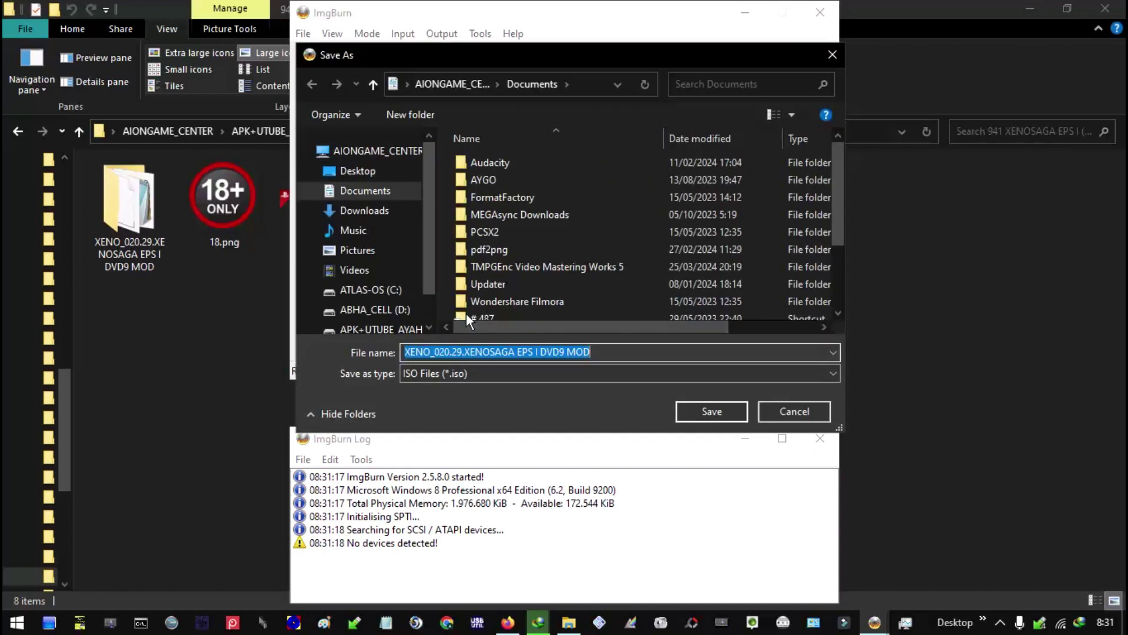
pyautogui.scroll(-10, 611, 290)
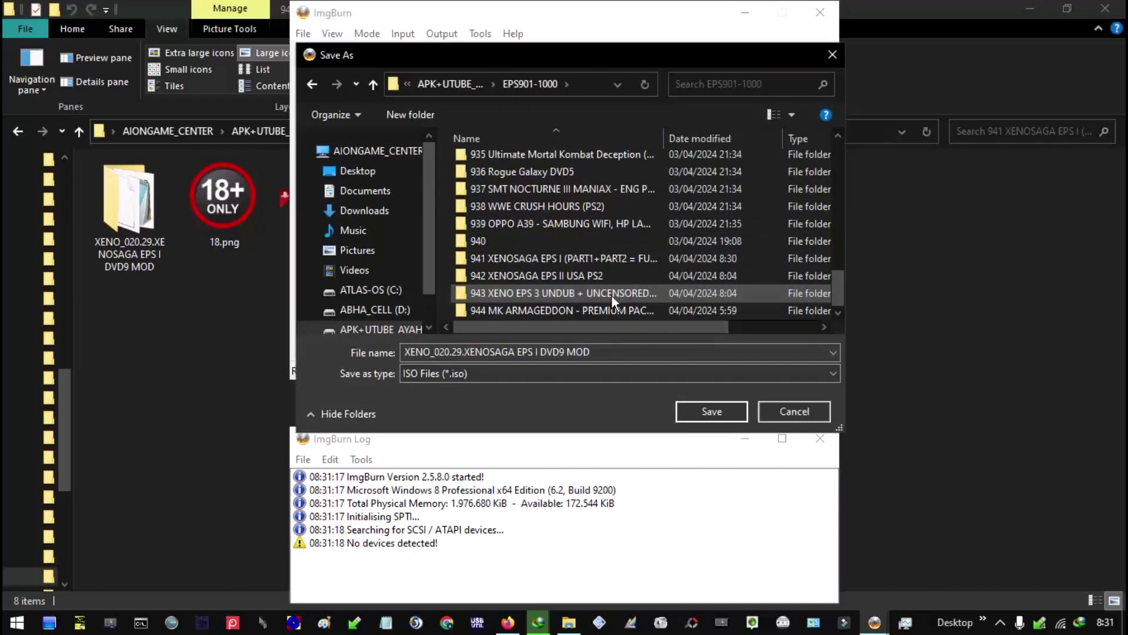
pyautogui.doubleClick(611, 293)
pyautogui.click(605, 351)
pyautogui.write('-')
pyautogui.click(725, 410)
pyautogui.click(558, 407)
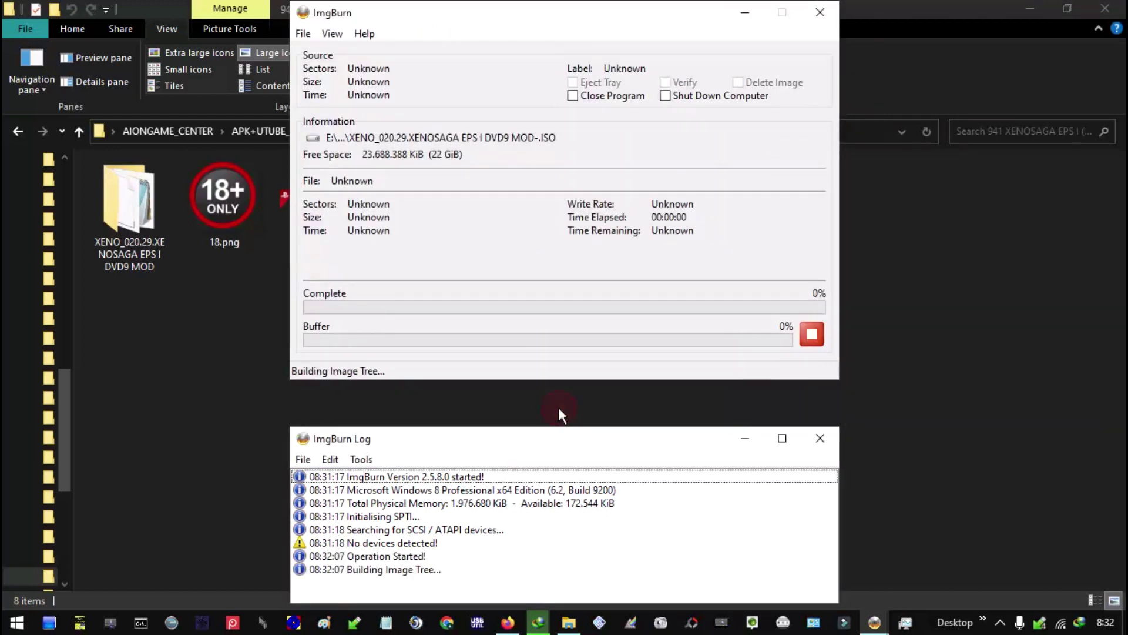
# Set the ISO9660 volume label to XENO_02029 and the UDF label to XENOSAGA EPS I DVD9 MOD.
pyautogui.click(529, 149)
pyautogui.hotkey('shift', 'End')
pyautogui.press('Delete')
pyautogui.click(508, 149)
pyautogui.press('BackSpace')
pyautogui.click(520, 194)
pyautogui.hotkey('shift', 'Home')
pyautogui.press('Delete')
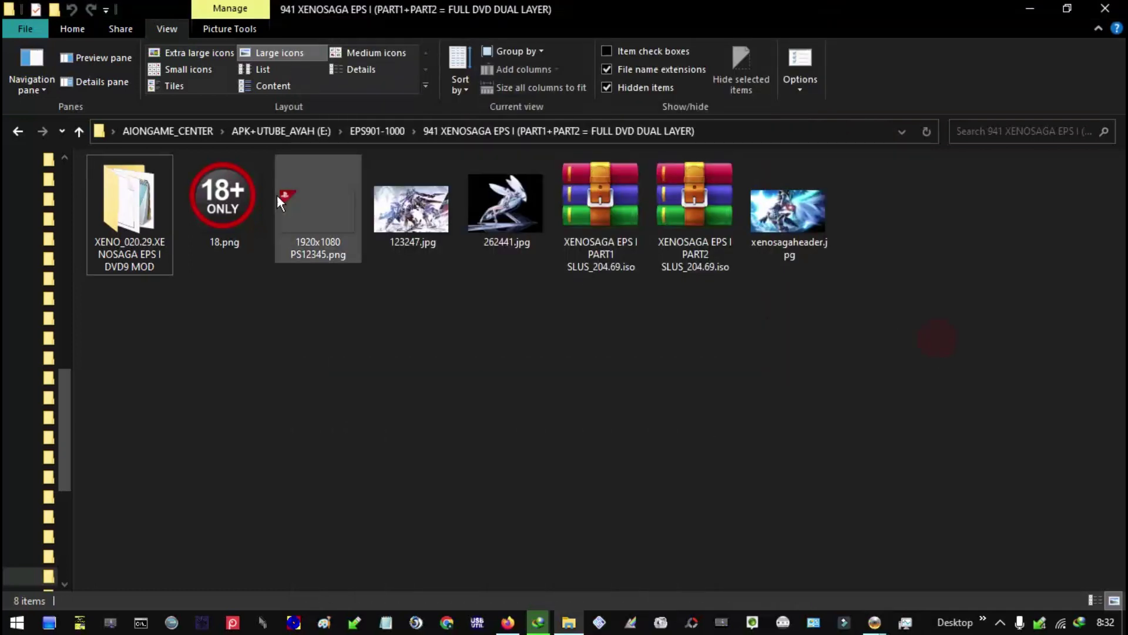
# Check the boot file name in SYSTEM.CNF inside the DVD9 MOD folder and return to ImgBurn.
pyautogui.doubleClick(128, 200)
pyautogui.doubleClick(165, 288)
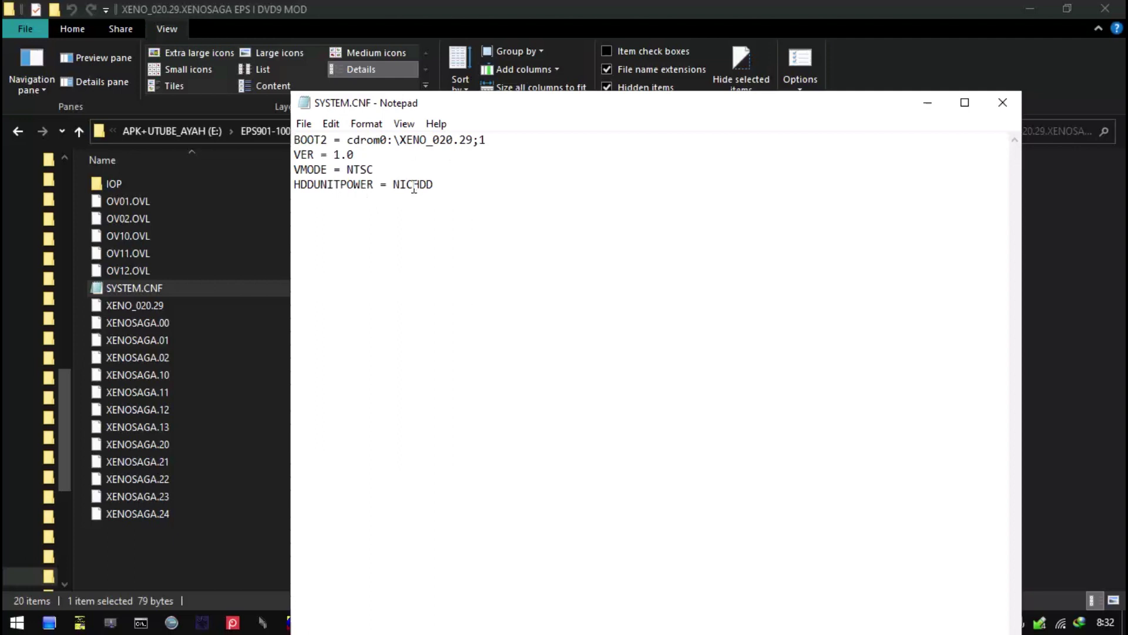
pyautogui.click(999, 110)
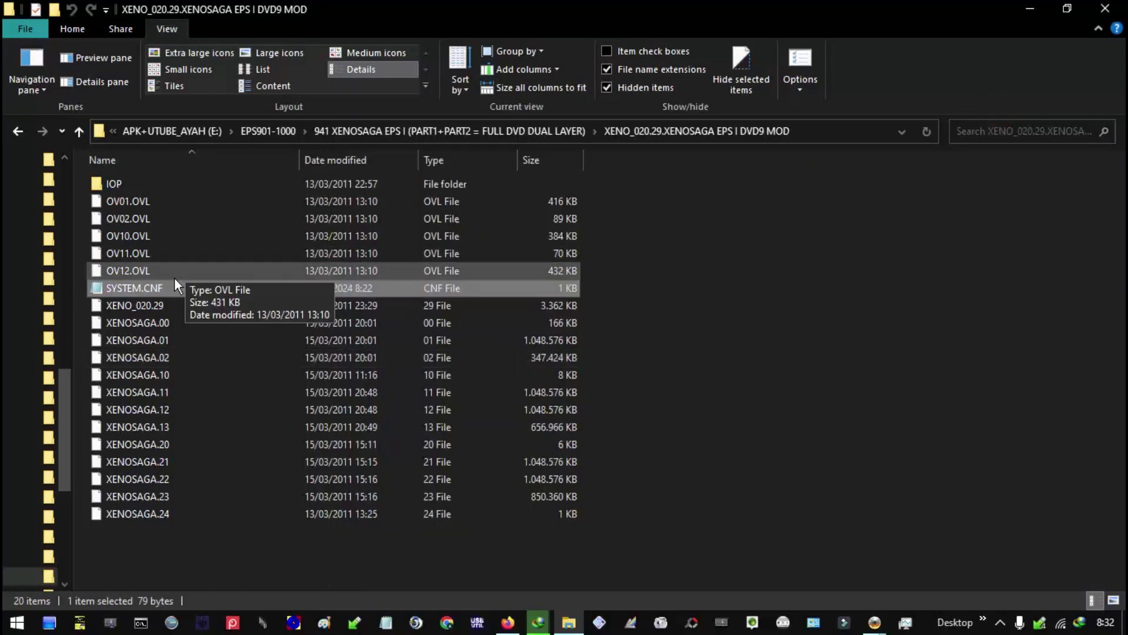
pyautogui.hotkey('alt', 'Left')
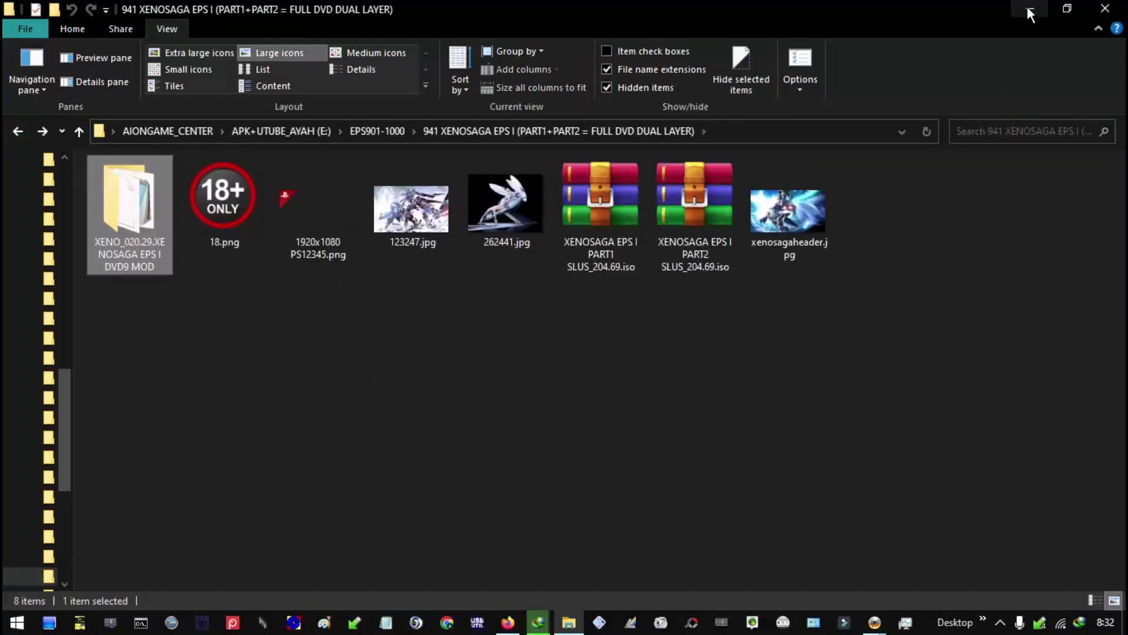
pyautogui.click(963, 303)
pyautogui.moveTo(880, 625)
pyautogui.click(940, 558)
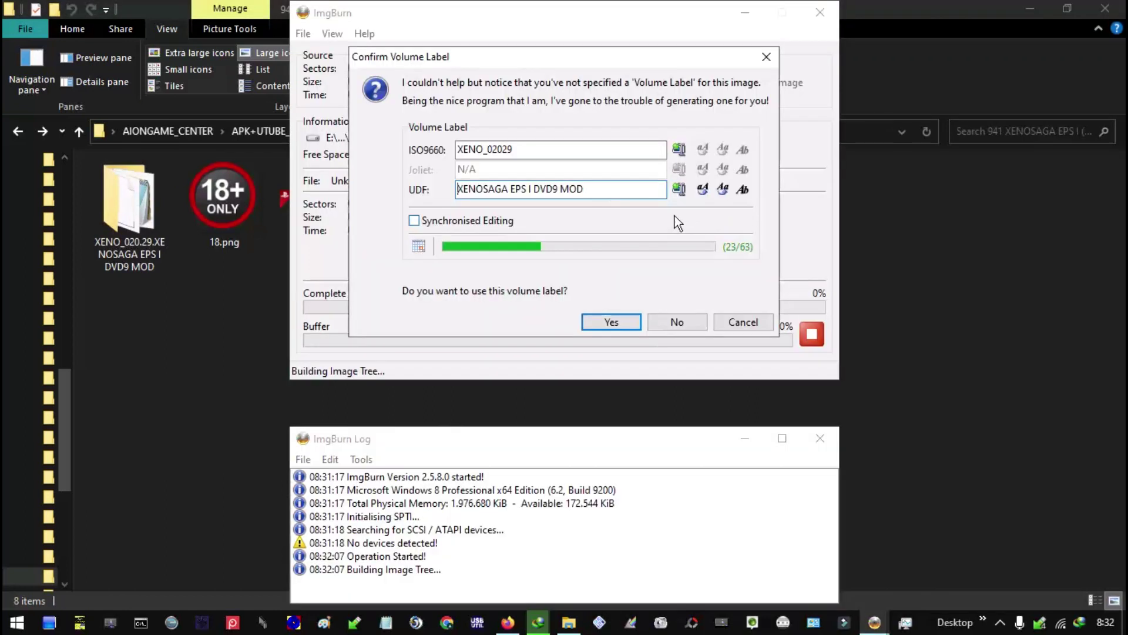
# Accept the volume labels to write the image and move both ImgBurn windows clear of the file list.
pyautogui.click(612, 322)
pyautogui.click(585, 430)
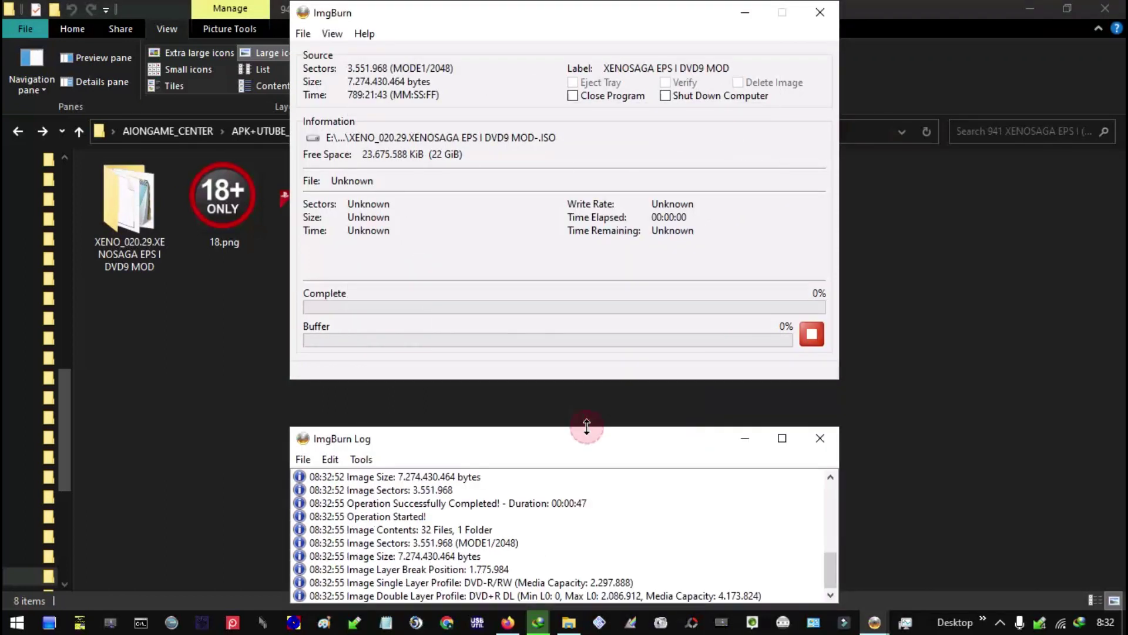
pyautogui.moveTo(525, 8); pyautogui.dragTo(814, 7)
pyautogui.click(409, 442)
pyautogui.moveTo(411, 445); pyautogui.dragTo(708, 408)
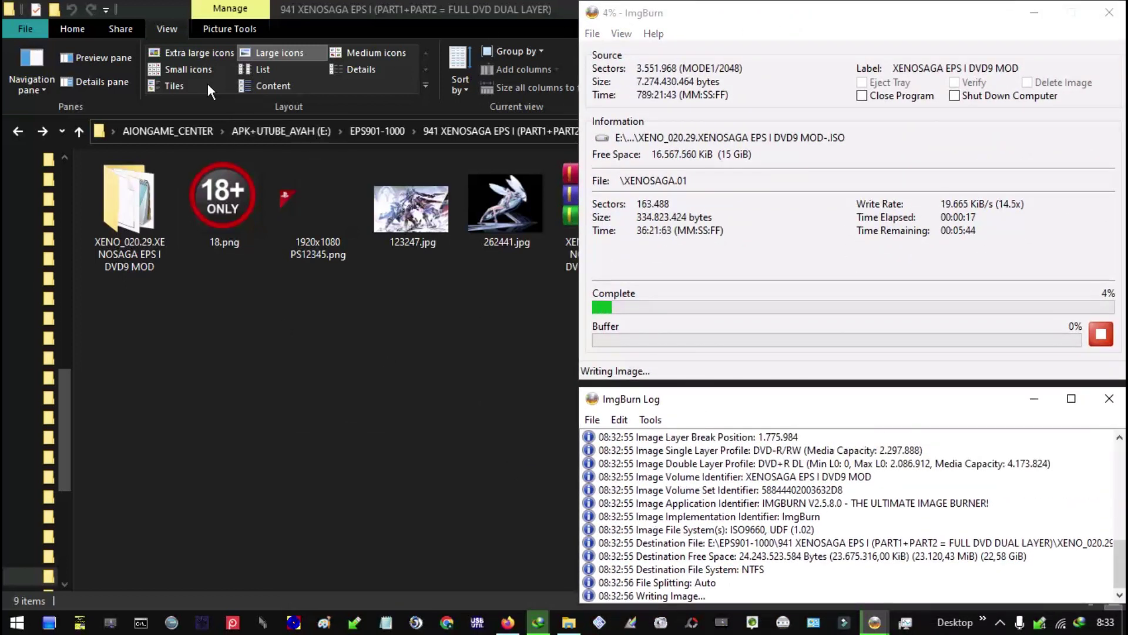
# Show the 941 folder in Details view with the Name column fitted, and set ImgBurn to close when finished.
pyautogui.click(358, 69)
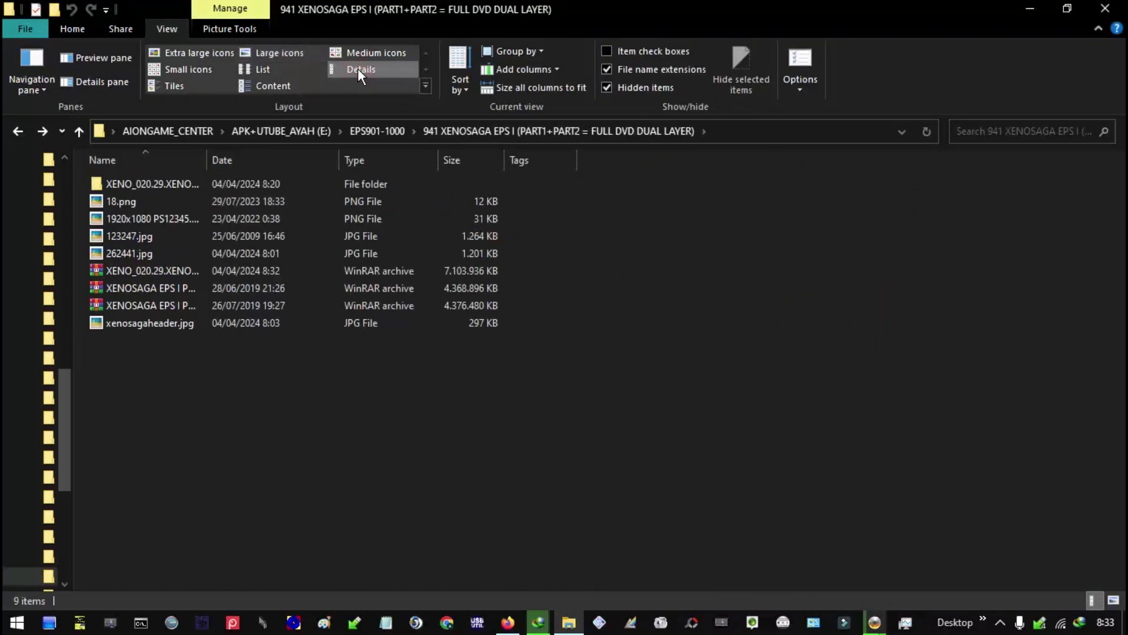
pyautogui.doubleClick(206, 160)
pyautogui.click(940, 543)
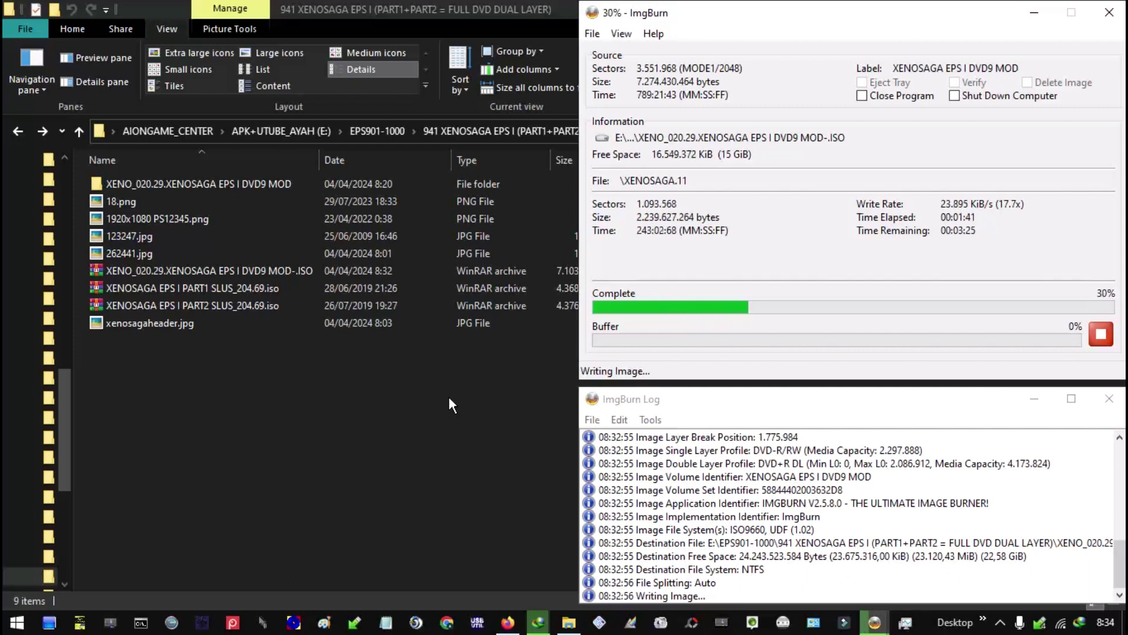
pyautogui.click(862, 96)
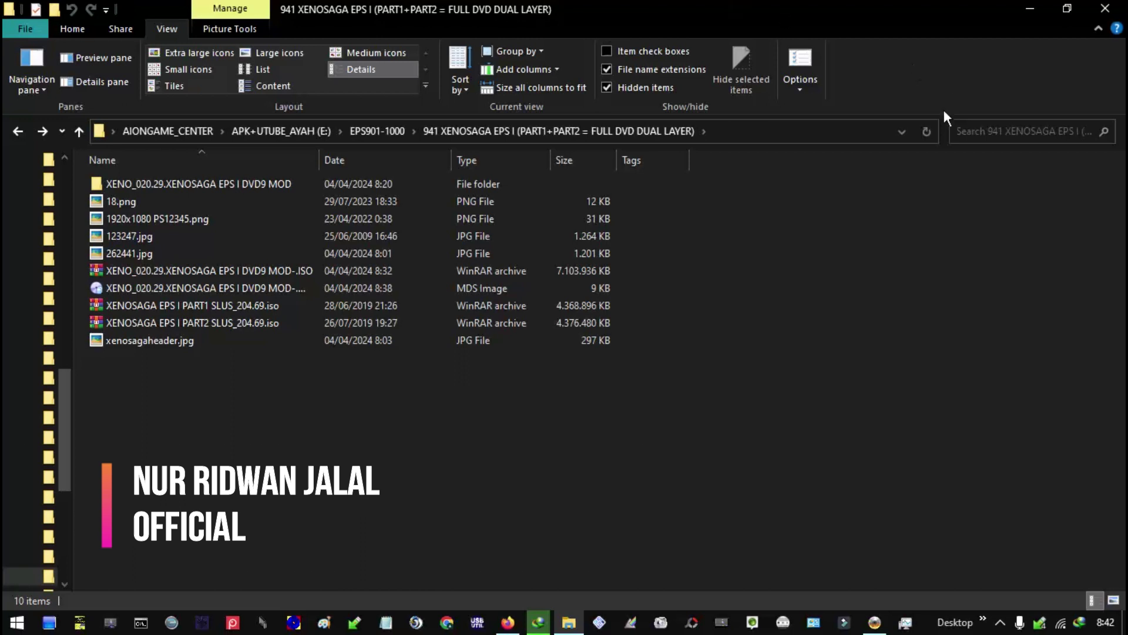
# Switch to PCSX2, select the newly built XENO_020.29 DVD9 MOD ISO as the disc image, and fast boot it.
pyautogui.click(606, 628)
pyautogui.click(289, 63)
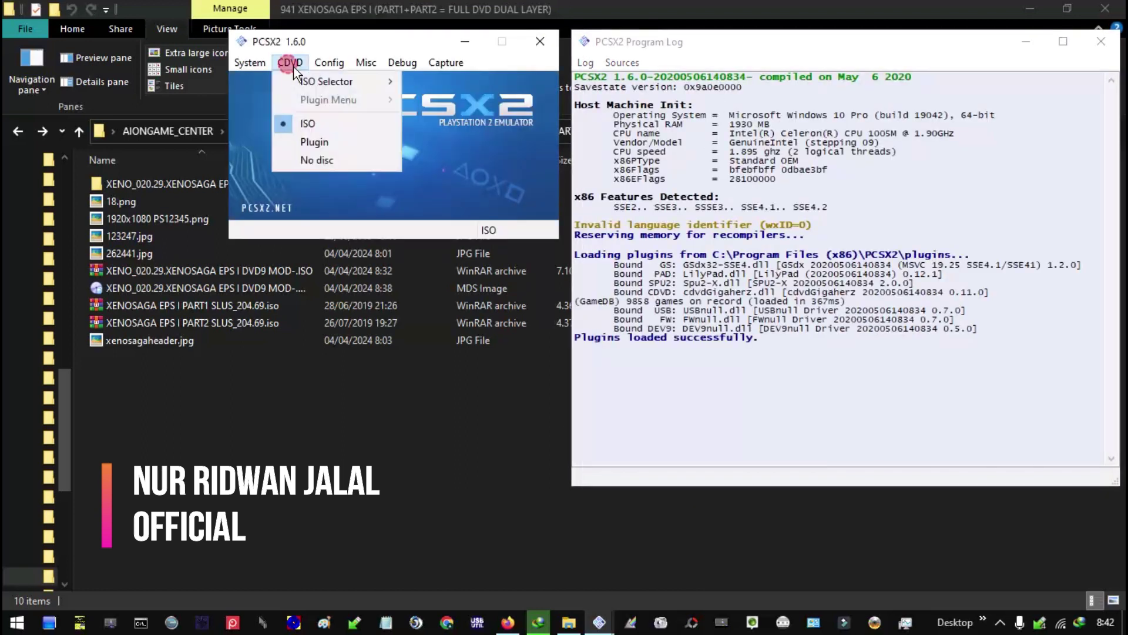
pyautogui.moveTo(329, 82)
pyautogui.click(453, 100)
pyautogui.click(703, 182)
pyautogui.click(881, 579)
pyautogui.click(249, 63)
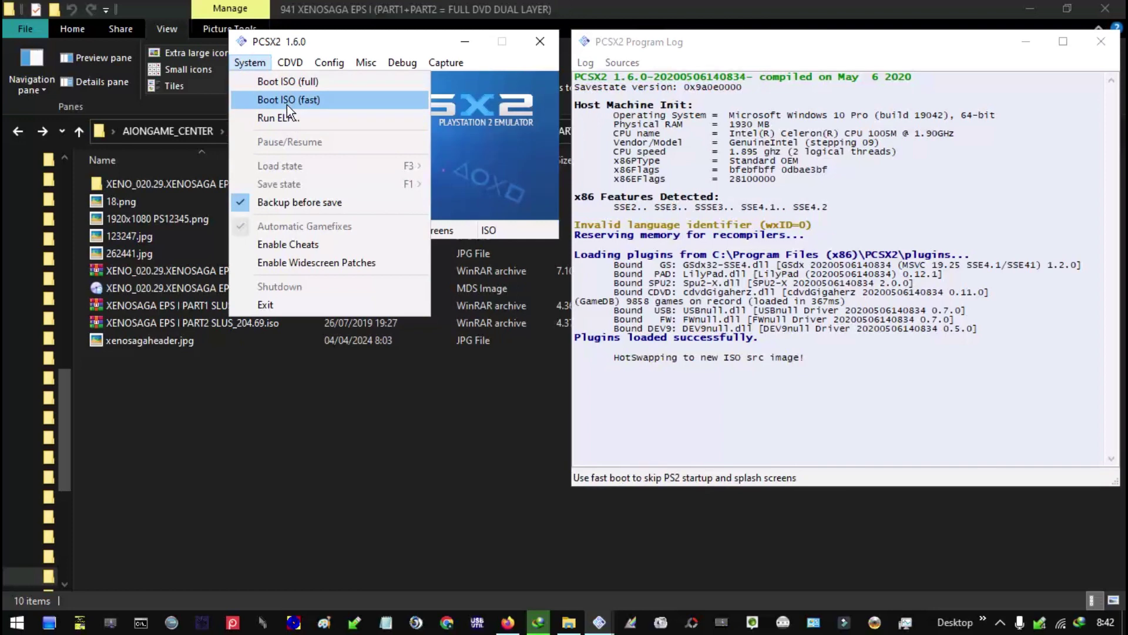
pyautogui.click(287, 100)
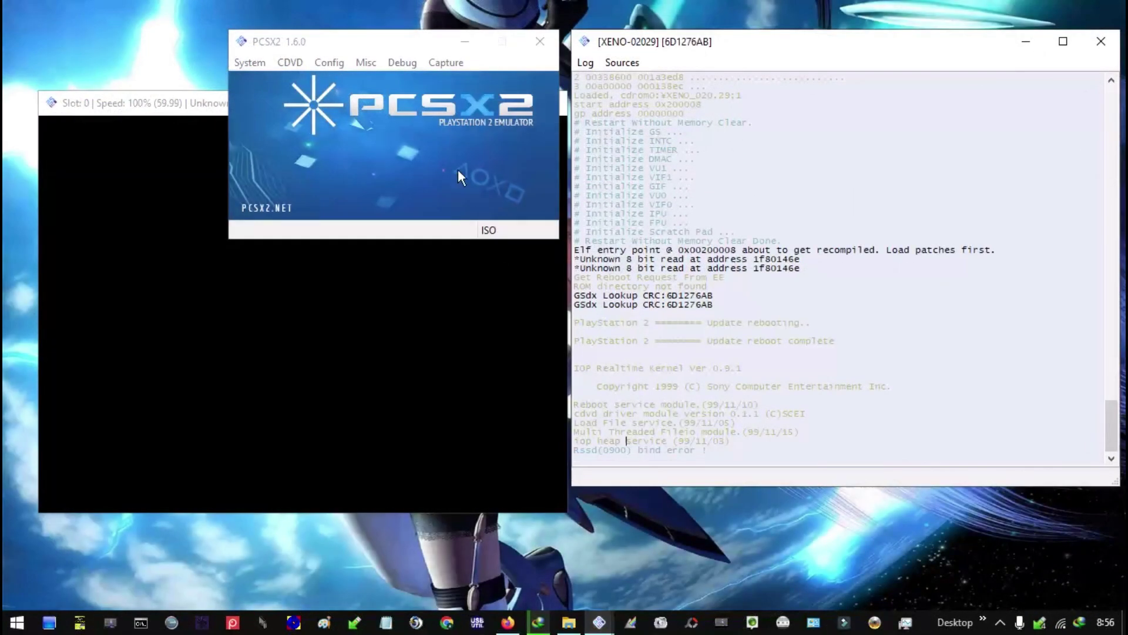
# Look over the Core GS settings and the window settings, leaving both without changes.
pyautogui.click(407, 144)
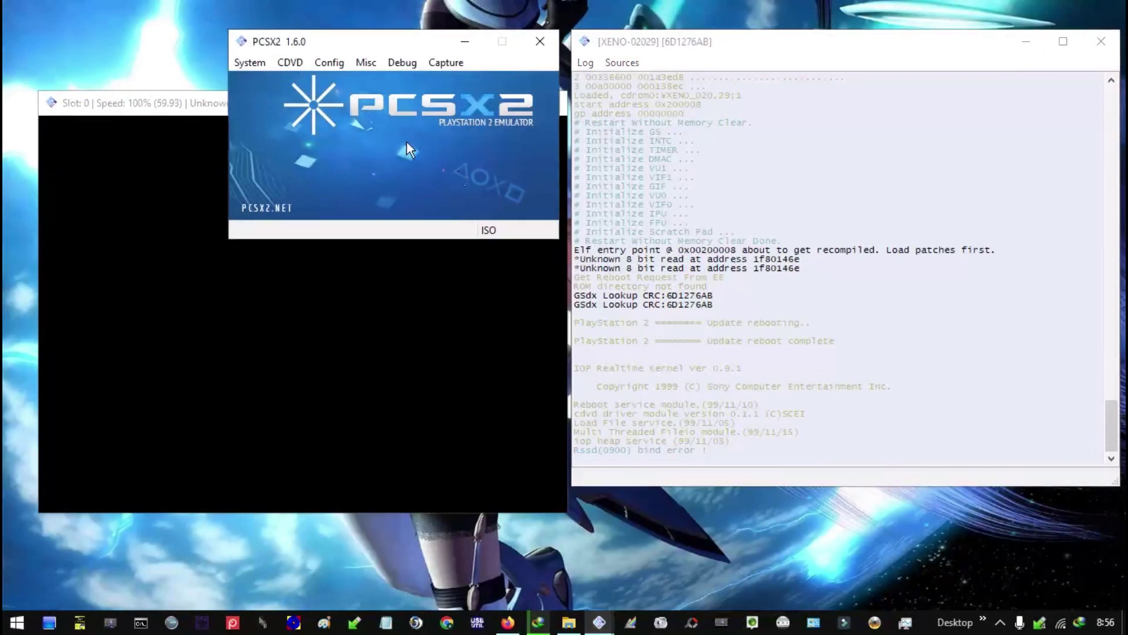
pyautogui.click(329, 63)
pyautogui.moveTo(353, 141)
pyautogui.click(574, 170)
pyautogui.press('Escape')
pyautogui.click(329, 62)
pyautogui.moveTo(376, 141)
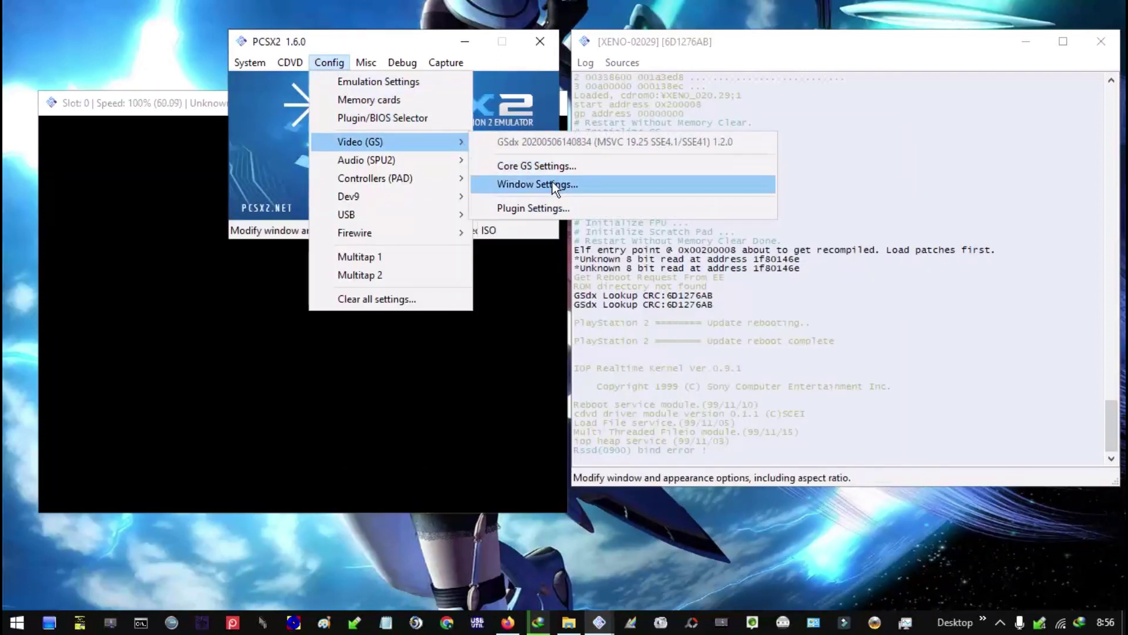
pyautogui.click(552, 186)
pyautogui.press('Escape')
# Enable Allow 8-Bit Textures in the GSdx video plugin settings.
pyautogui.click(329, 62)
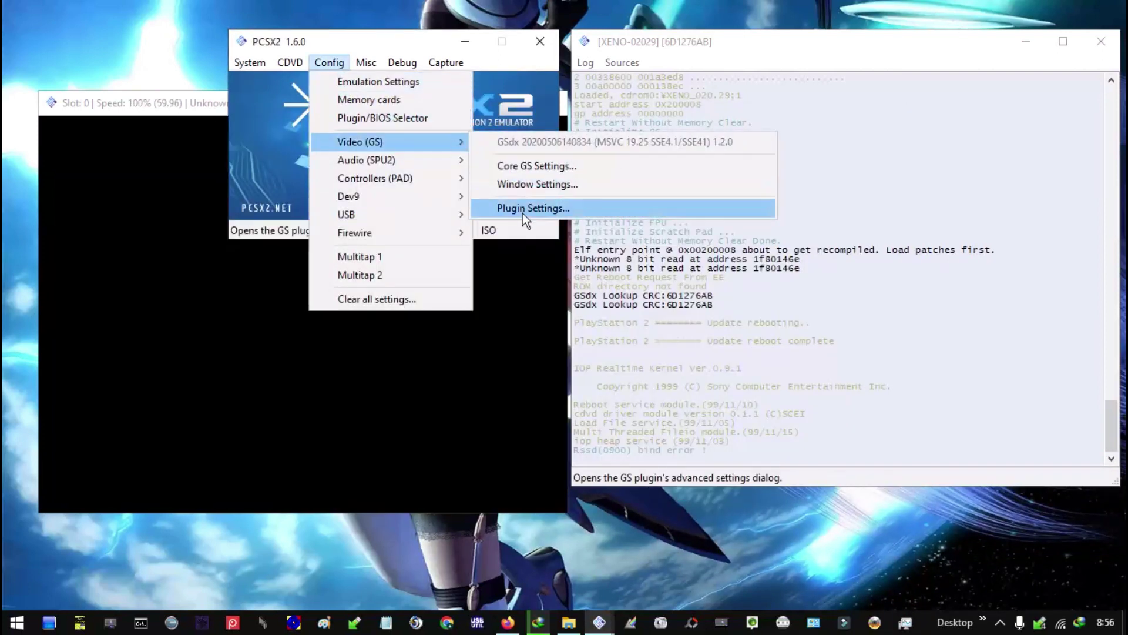
pyautogui.click(523, 213)
pyautogui.click(443, 258)
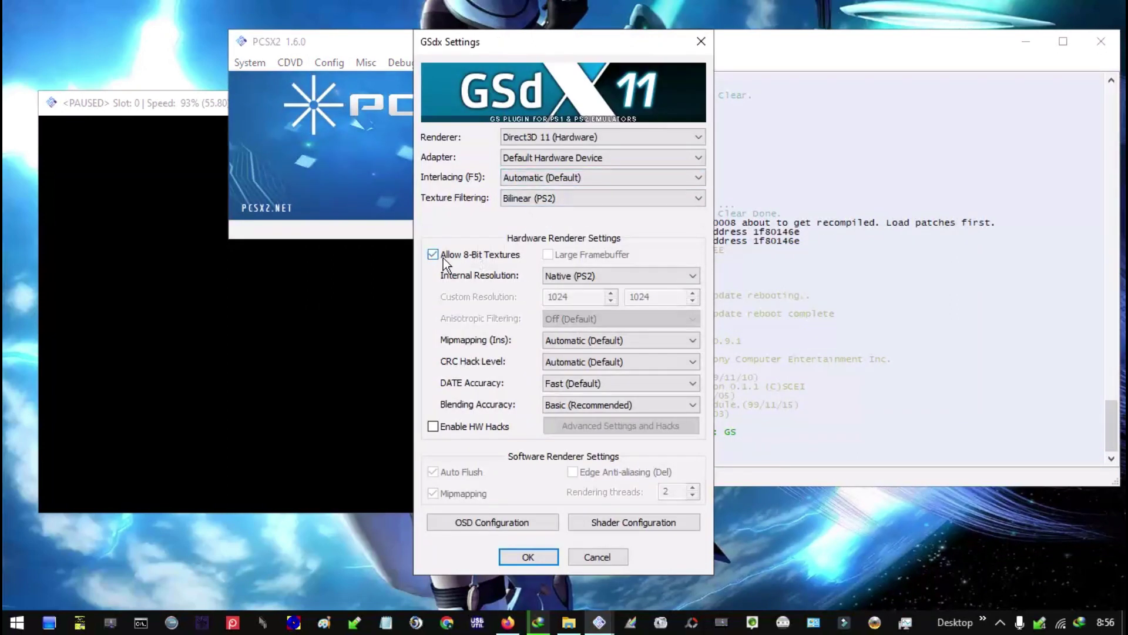
pyautogui.click(552, 561)
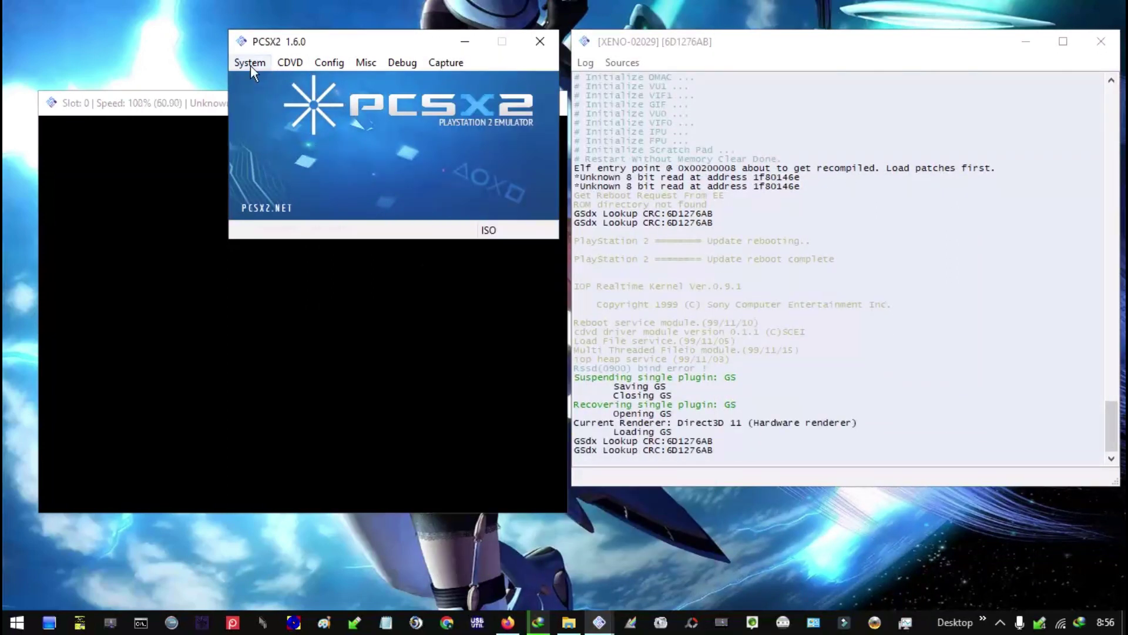
# Shut down the running emulation and fast boot the ISO again.
pyautogui.click(250, 63)
pyautogui.click(323, 287)
pyautogui.click(250, 62)
pyautogui.click(269, 95)
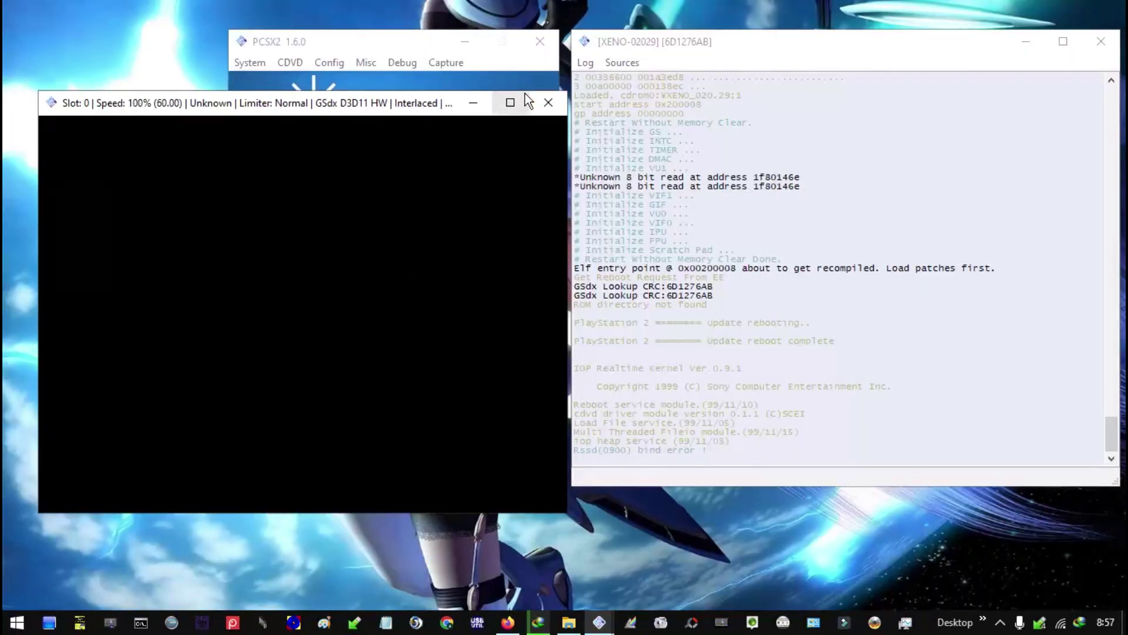
# In the GSdx plugin settings, set CRC Hack Level to Full (Direct3D) and Mipmapping to Basic (Fast).
pyautogui.click(364, 61)
pyautogui.moveTo(344, 59)
pyautogui.moveTo(392, 142)
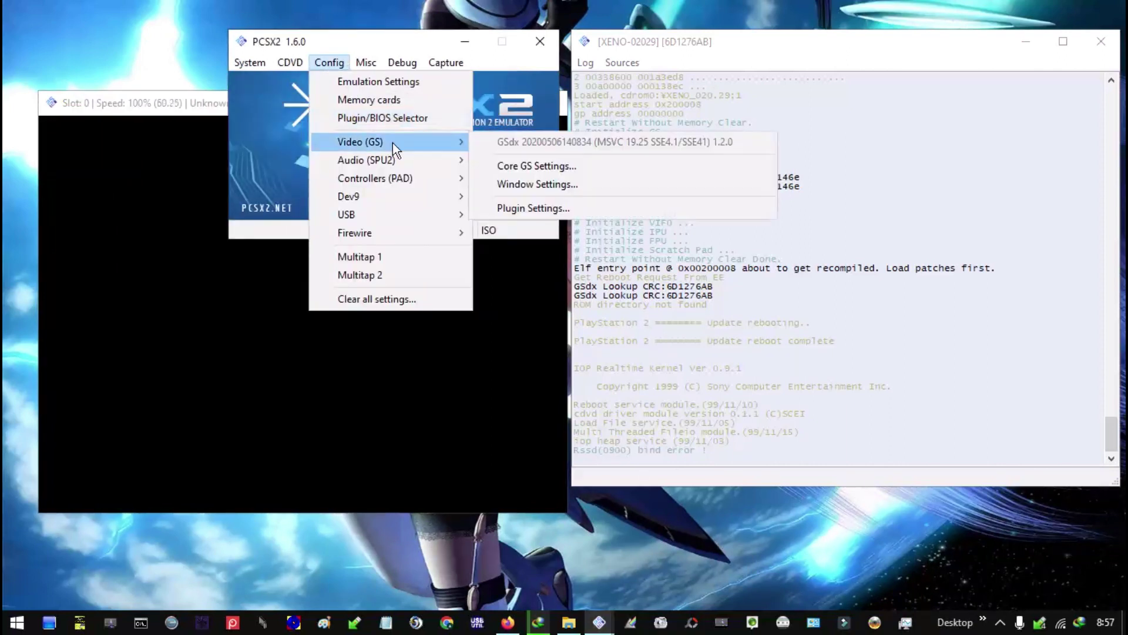
pyautogui.click(529, 208)
pyautogui.click(620, 274)
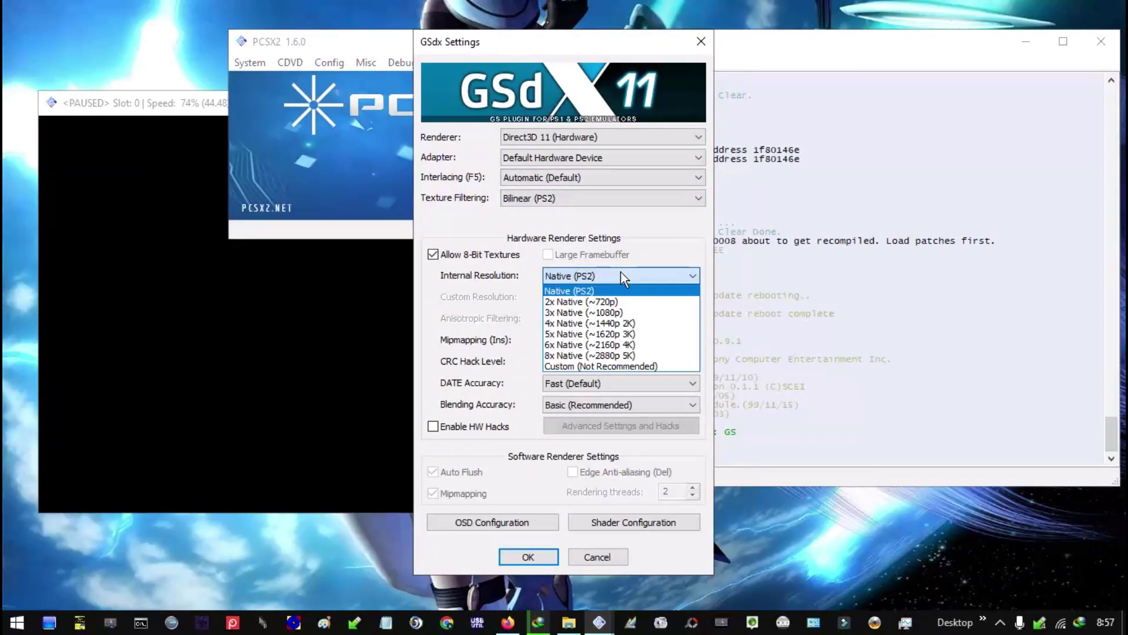
pyautogui.click(573, 340)
pyautogui.click(573, 341)
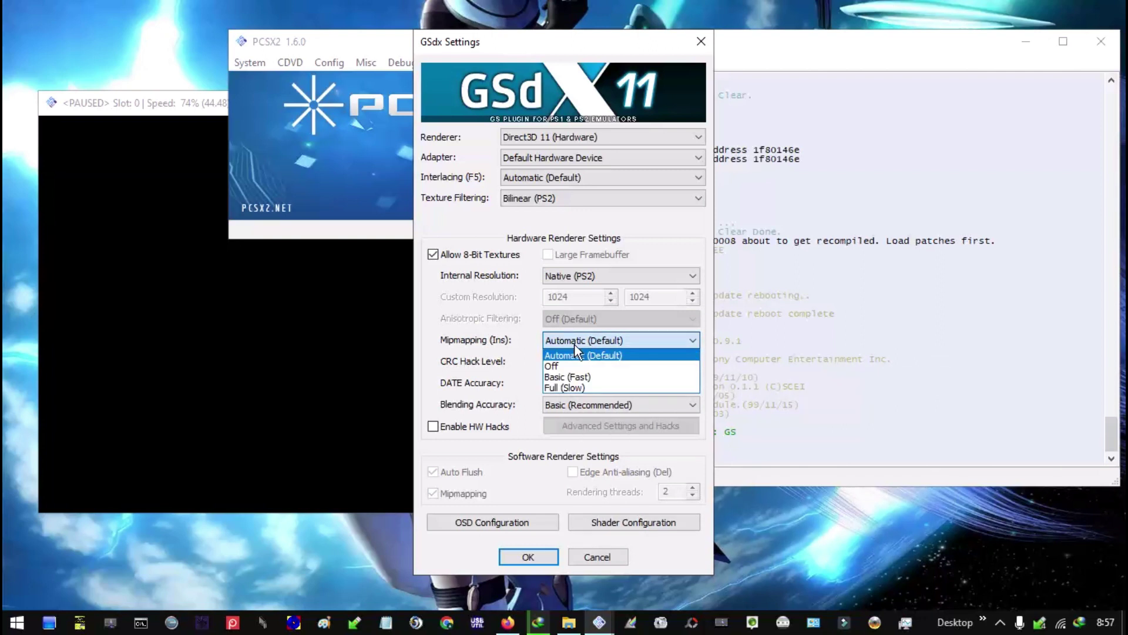
pyautogui.click(576, 361)
pyautogui.click(573, 420)
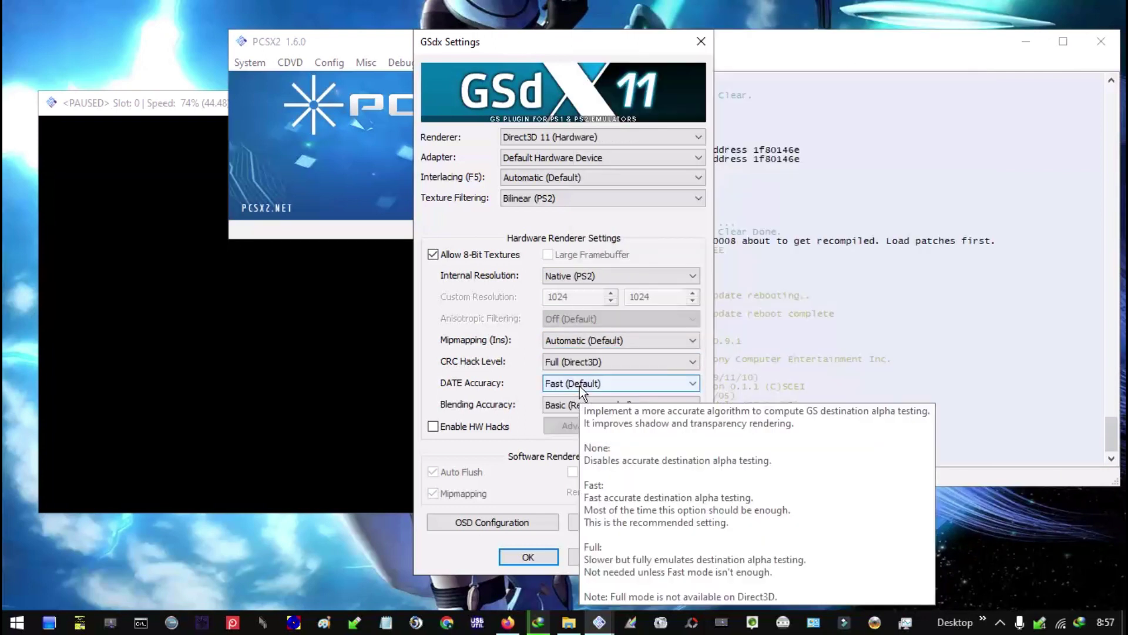
pyautogui.click(594, 340)
pyautogui.click(599, 376)
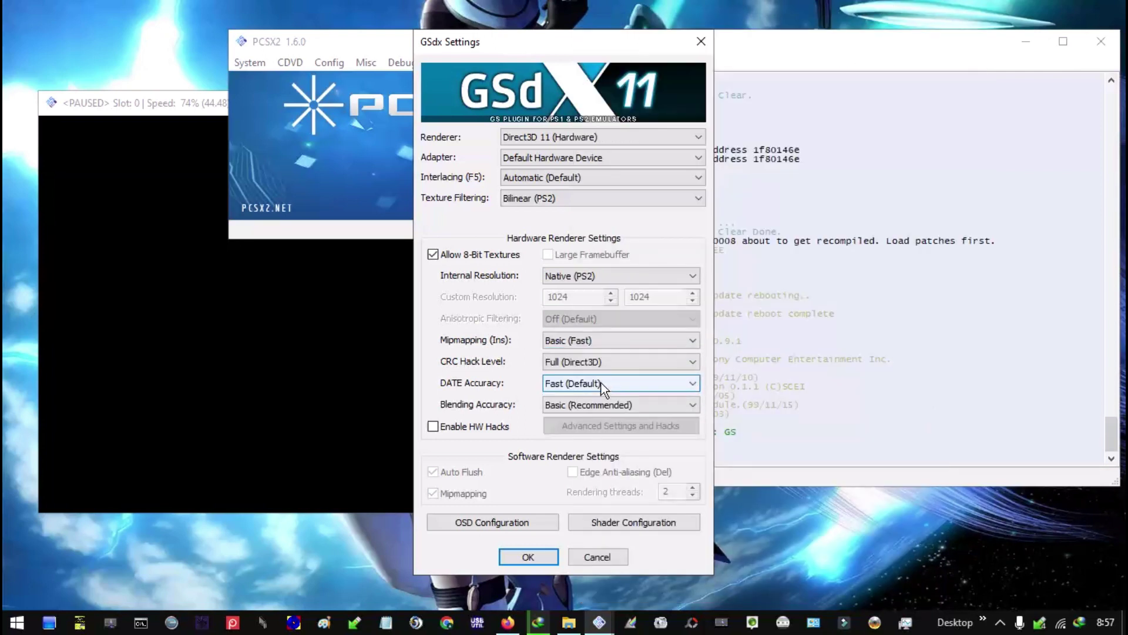
# Enable HW Hacks, look through the Advanced Settings & Hacks, and accept them without changes.
pyautogui.click(466, 426)
pyautogui.click(590, 425)
pyautogui.moveTo(558, 117); pyautogui.dragTo(289, 100)
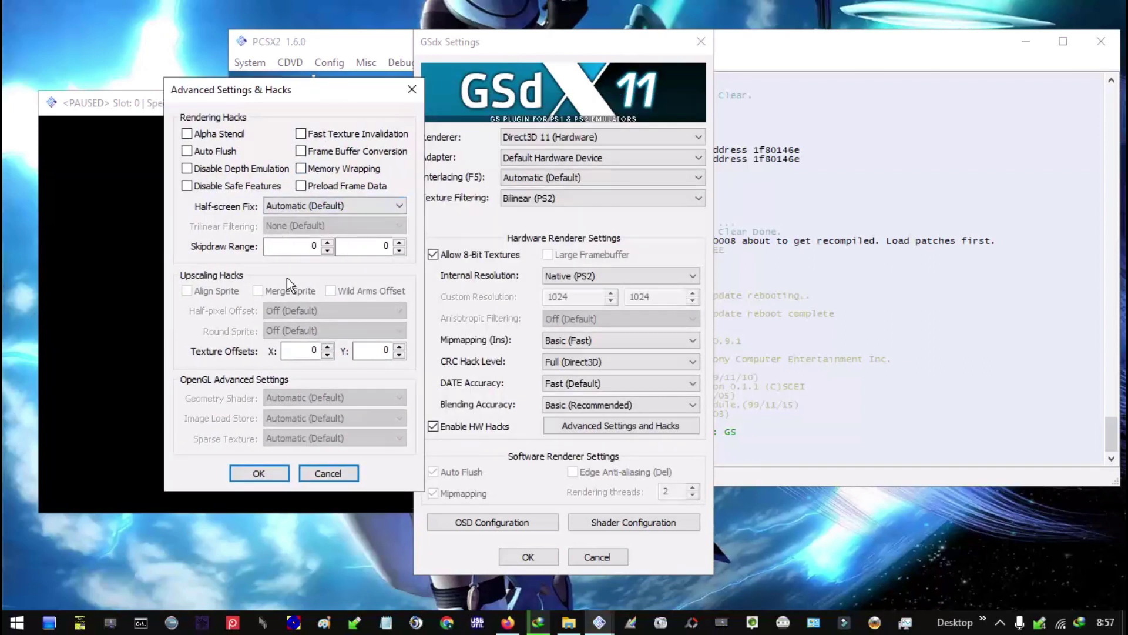
pyautogui.click(259, 473)
# Keep the OSD configuration as is, enable FXAA Shader and Shade Boost in the shader configuration, and fast boot the ISO again.
pyautogui.click(516, 524)
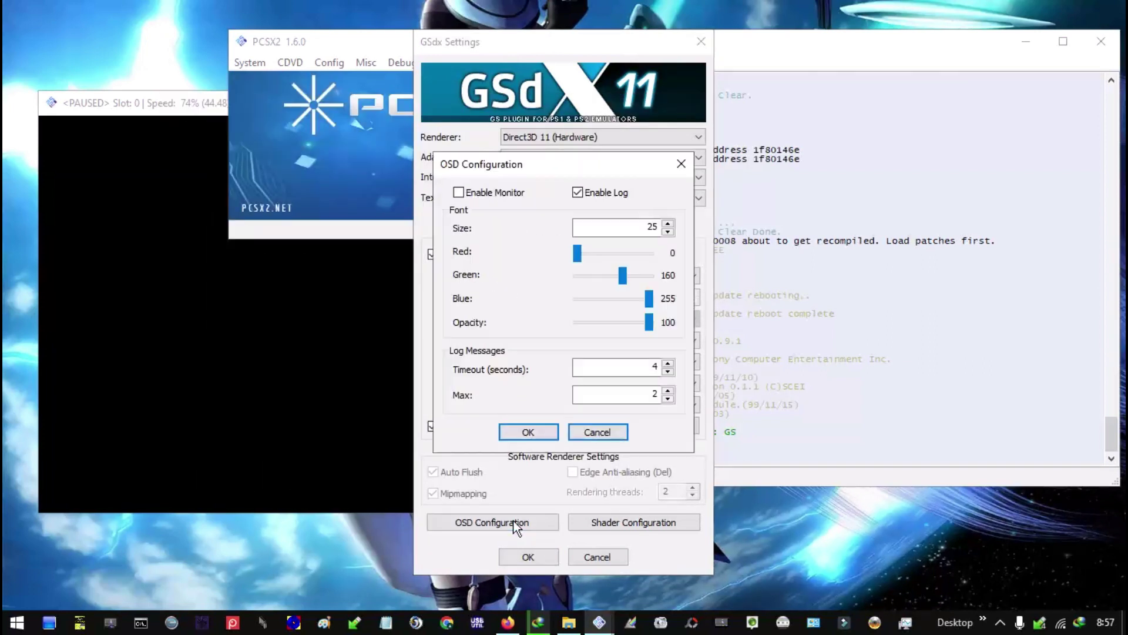
pyautogui.click(528, 432)
pyautogui.click(626, 526)
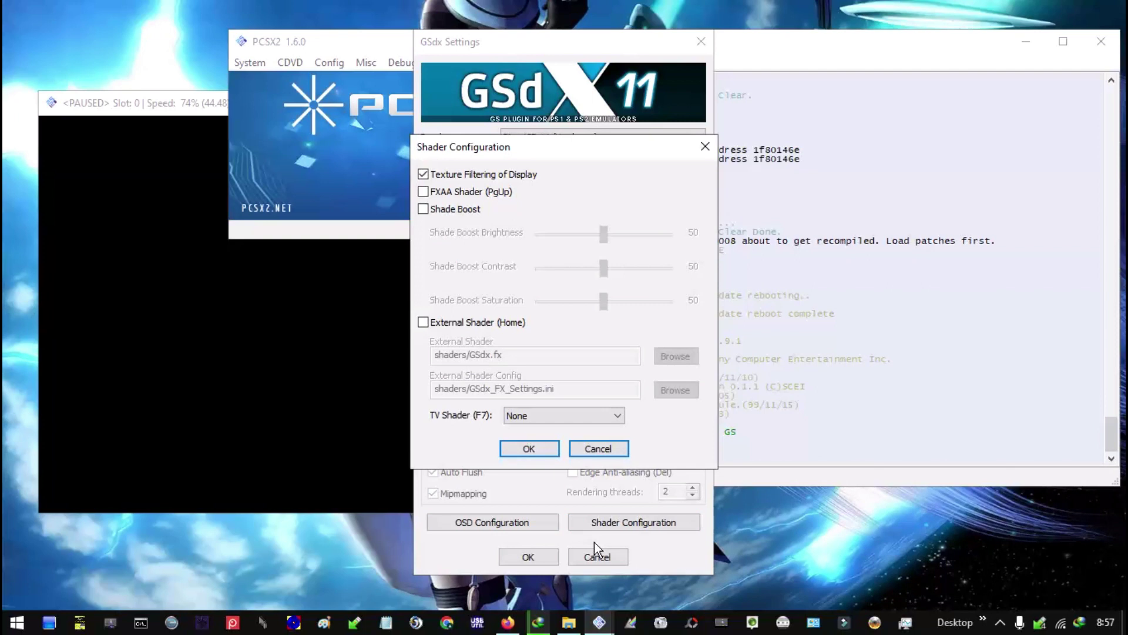
pyautogui.click(430, 210)
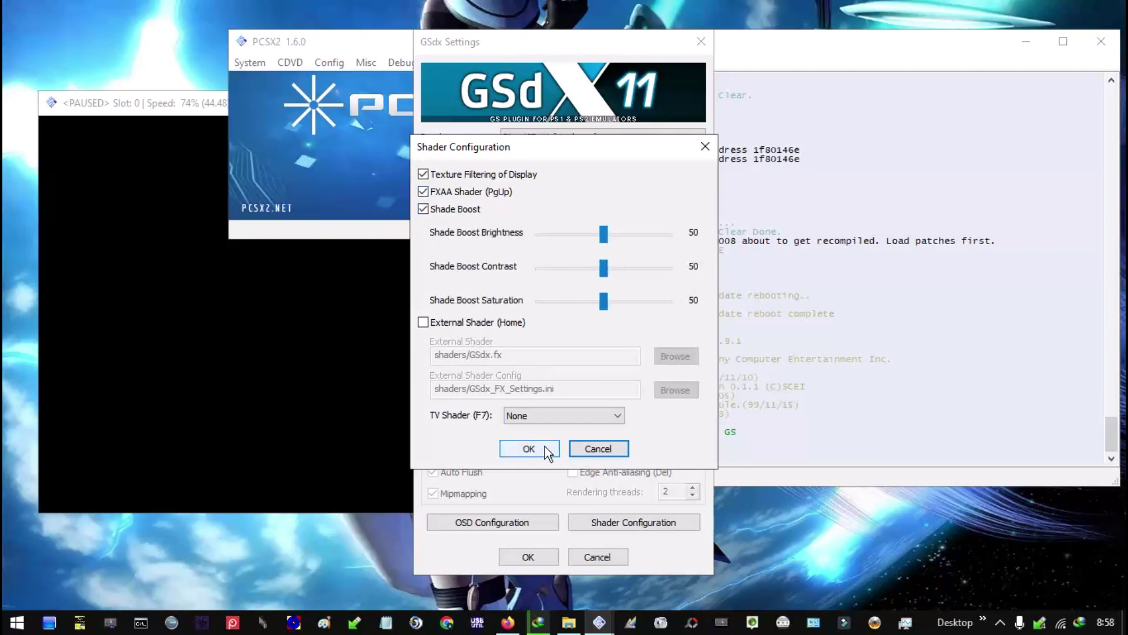
pyautogui.click(545, 447)
pyautogui.click(538, 555)
pyautogui.click(250, 62)
pyautogui.click(313, 100)
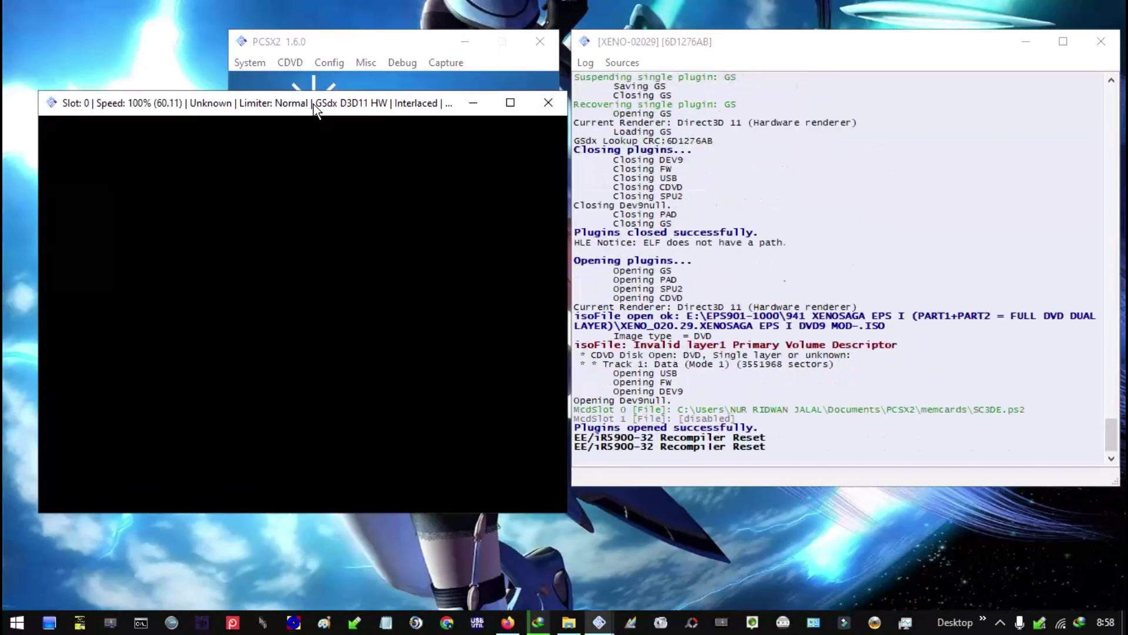
# Check which ISO is selected and look at the Dev9 plugin settings, cancelling them without changes.
pyautogui.click(289, 63)
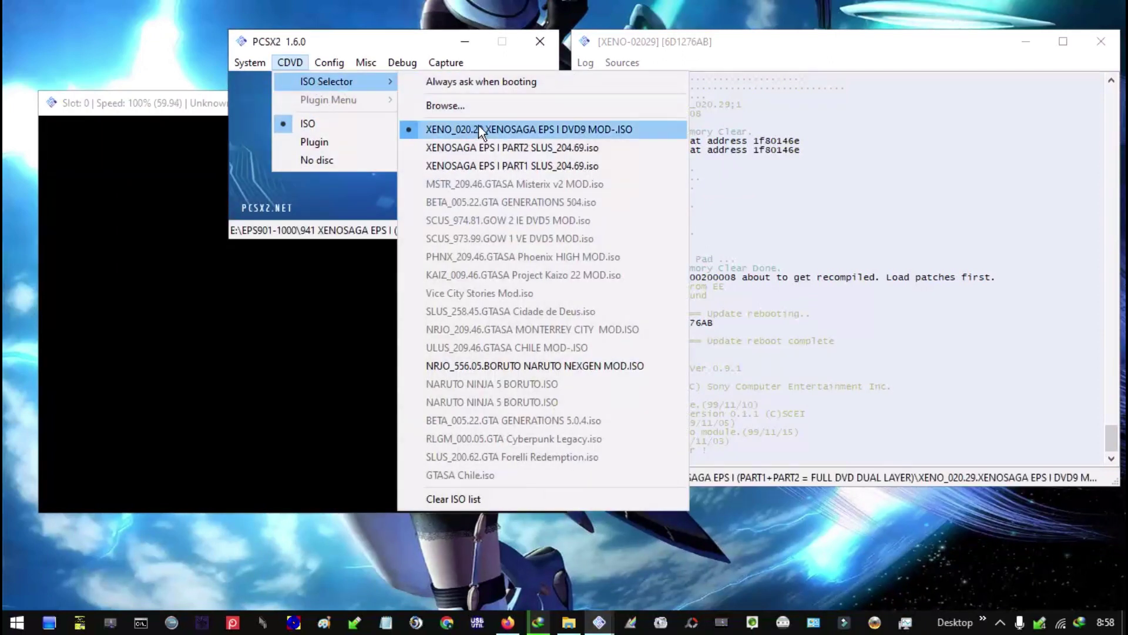
pyautogui.moveTo(336, 68)
pyautogui.moveTo(449, 167)
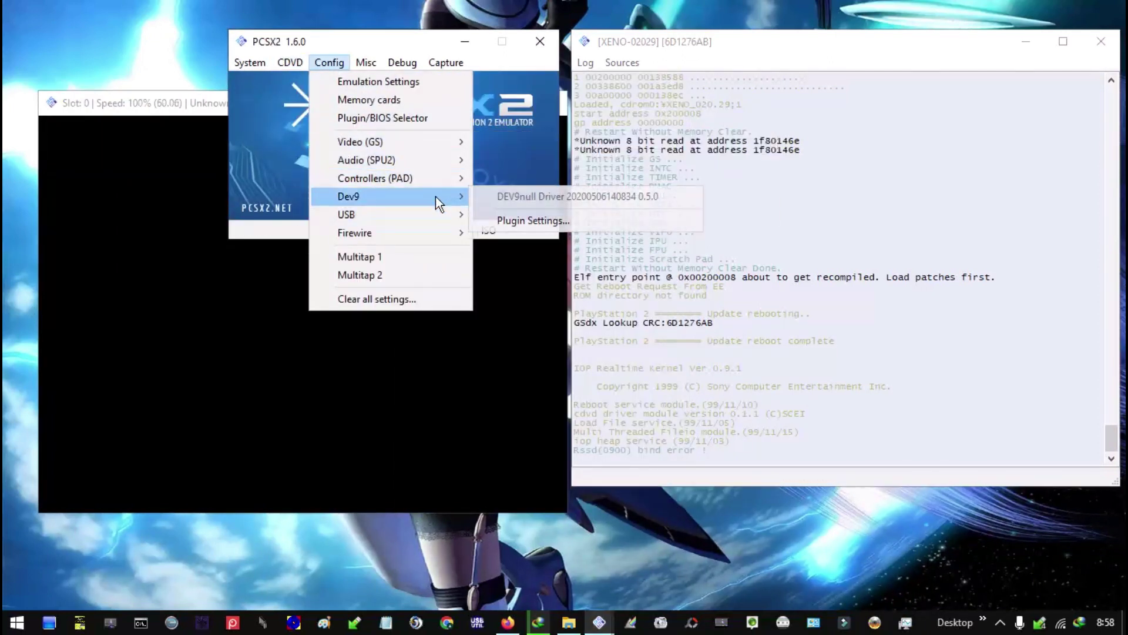
pyautogui.moveTo(443, 195)
pyautogui.click(523, 220)
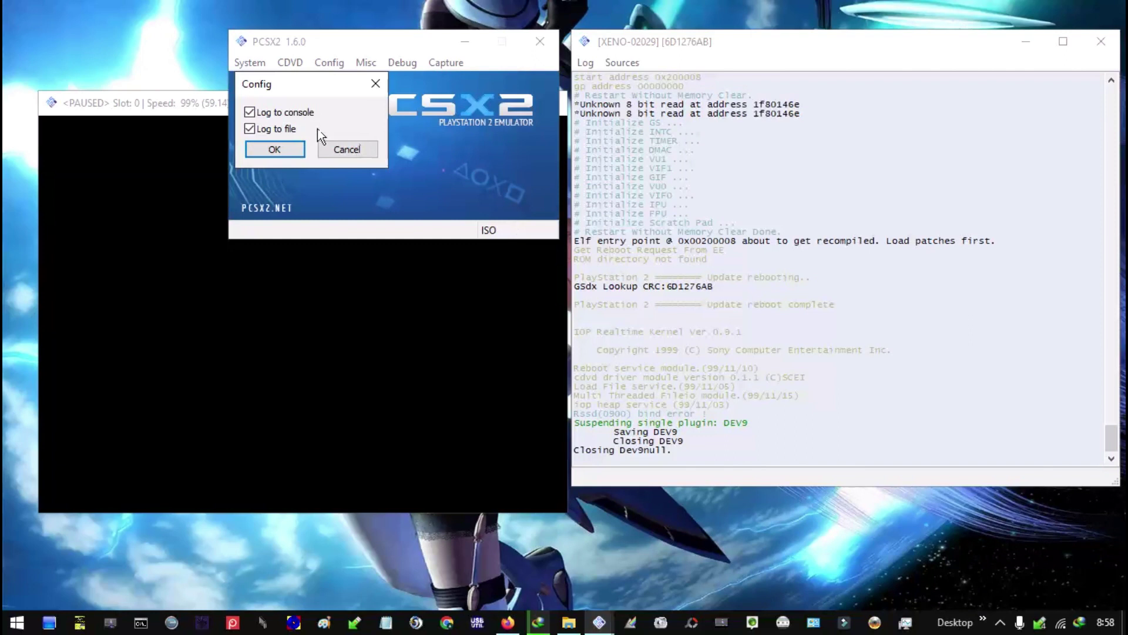
pyautogui.click(353, 149)
# Exit and reopen the emulator, and enable both widescreen patches and cheats.
pyautogui.click(250, 63)
pyautogui.click(252, 306)
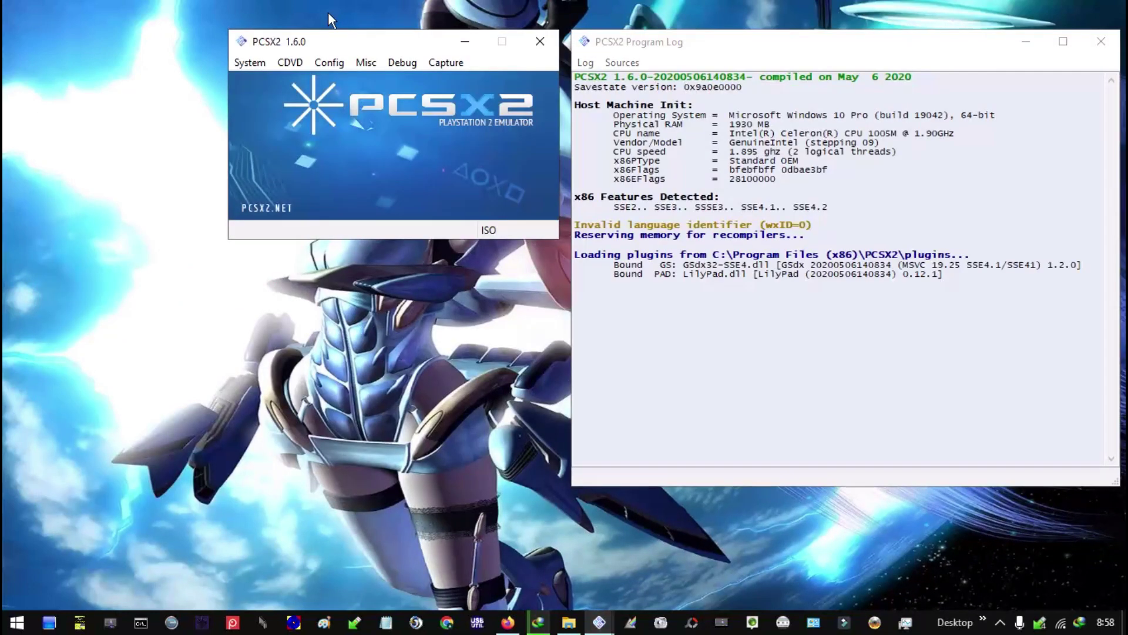
pyautogui.click(284, 61)
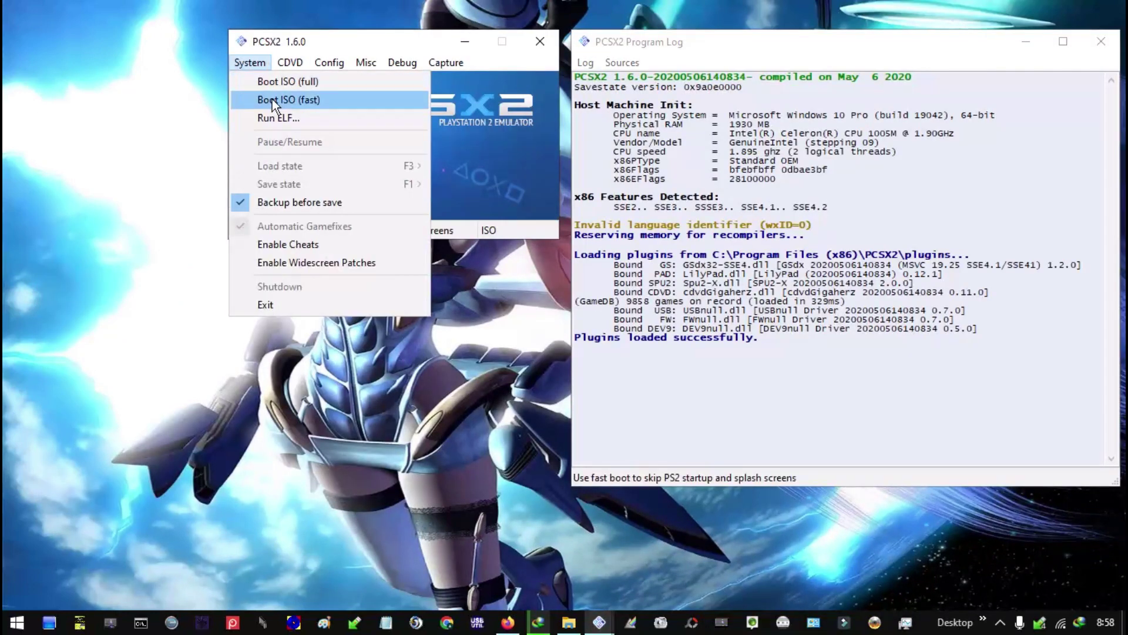
pyautogui.click(336, 255)
pyautogui.click(249, 62)
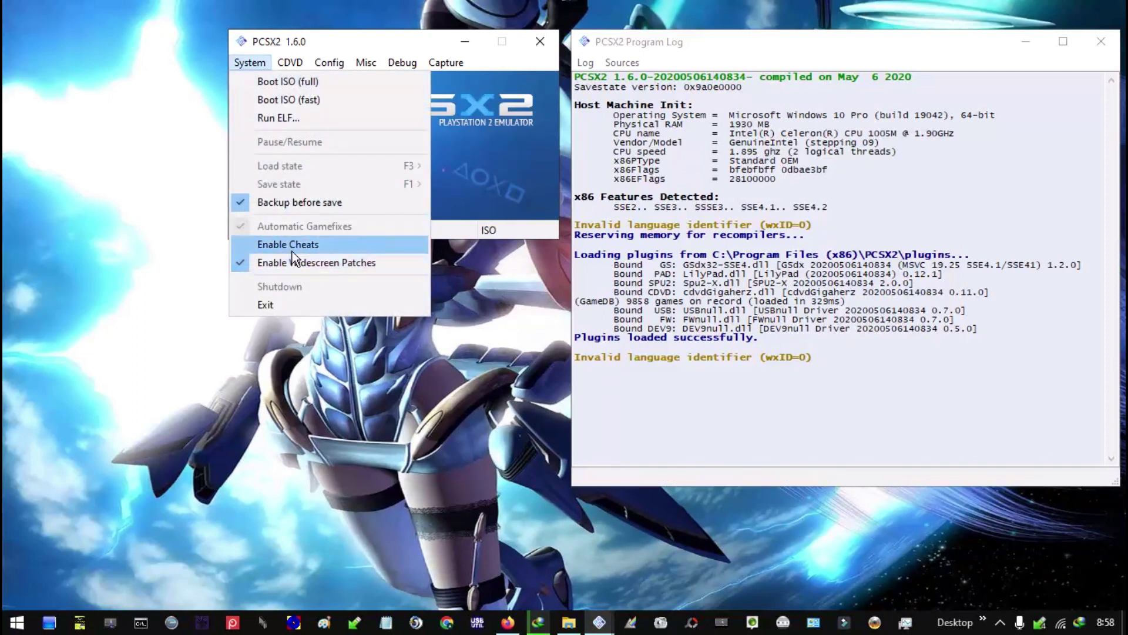
pyautogui.click(297, 257)
# Restart the emulator once more and fast boot the Xenosaga DVD9 MOD ISO.
pyautogui.click(249, 62)
pyautogui.click(265, 304)
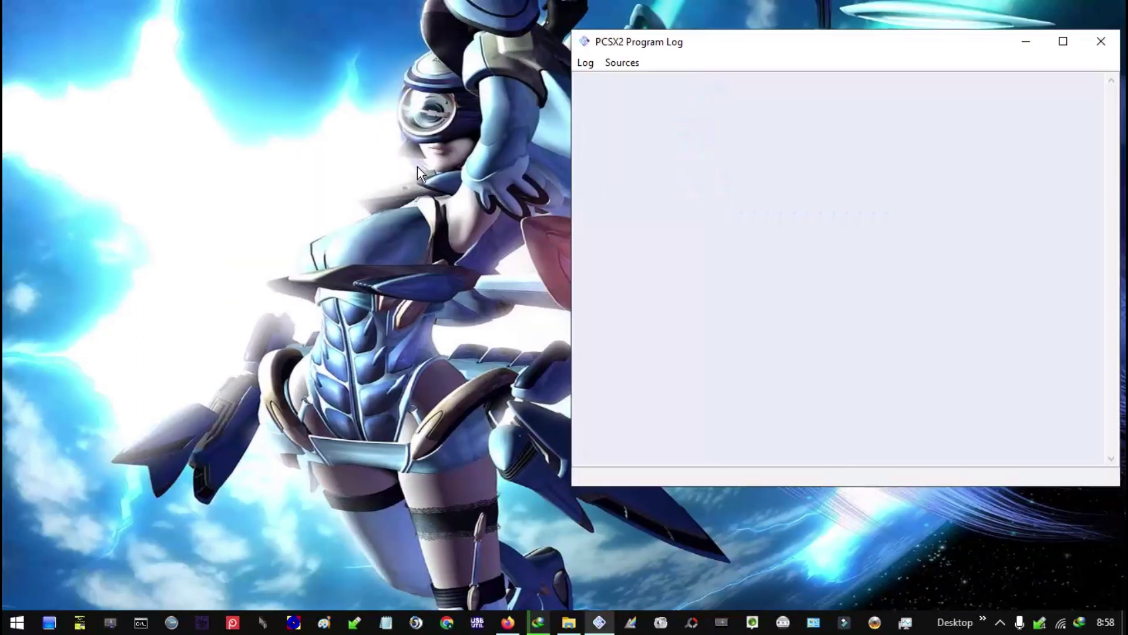
pyautogui.click(250, 62)
pyautogui.click(286, 100)
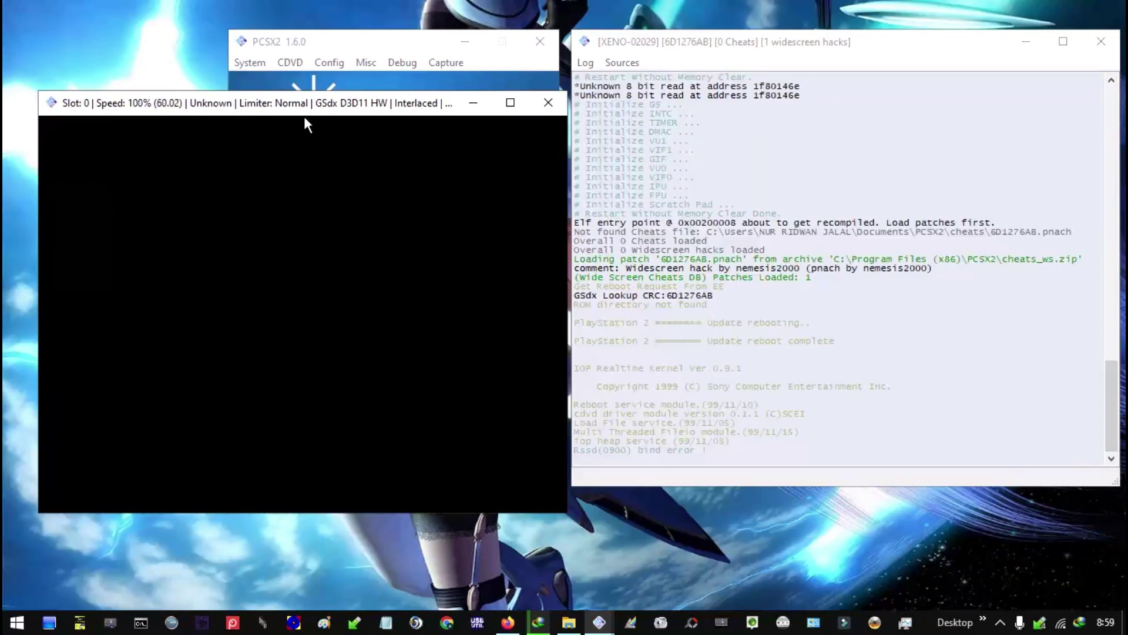
# Switch the GSdx renderer to OpenGL (Hardware) and try to reboot the ISO with it.
pyautogui.click(332, 69)
pyautogui.click(329, 63)
pyautogui.moveTo(450, 143)
pyautogui.click(547, 208)
pyautogui.click(564, 137)
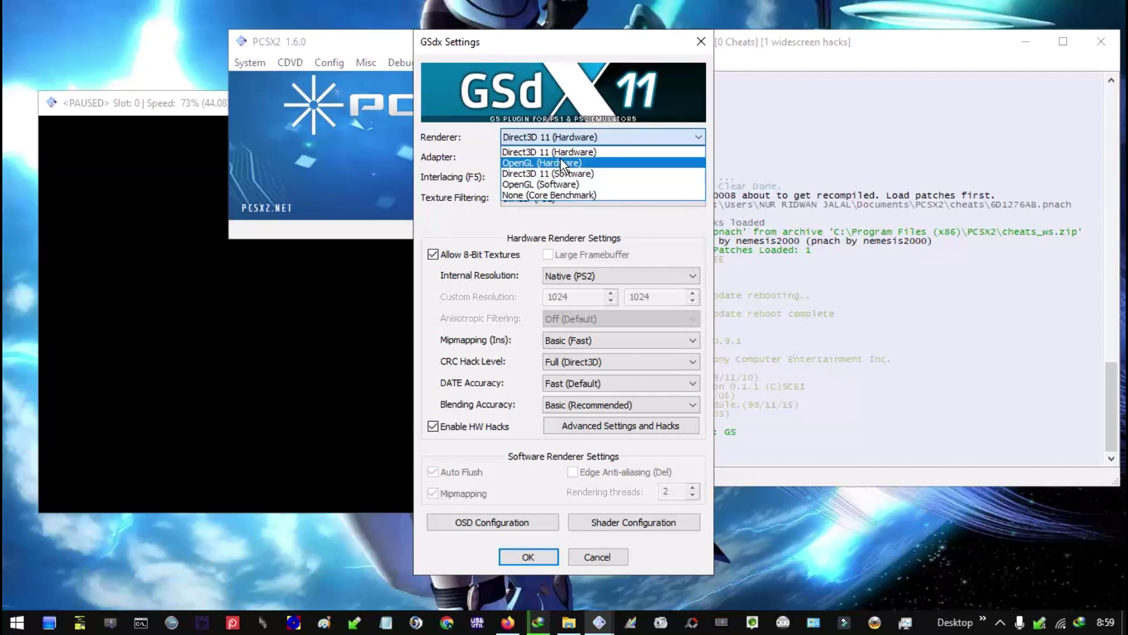
pyautogui.click(550, 163)
pyautogui.click(527, 556)
pyautogui.click(250, 62)
pyautogui.click(280, 96)
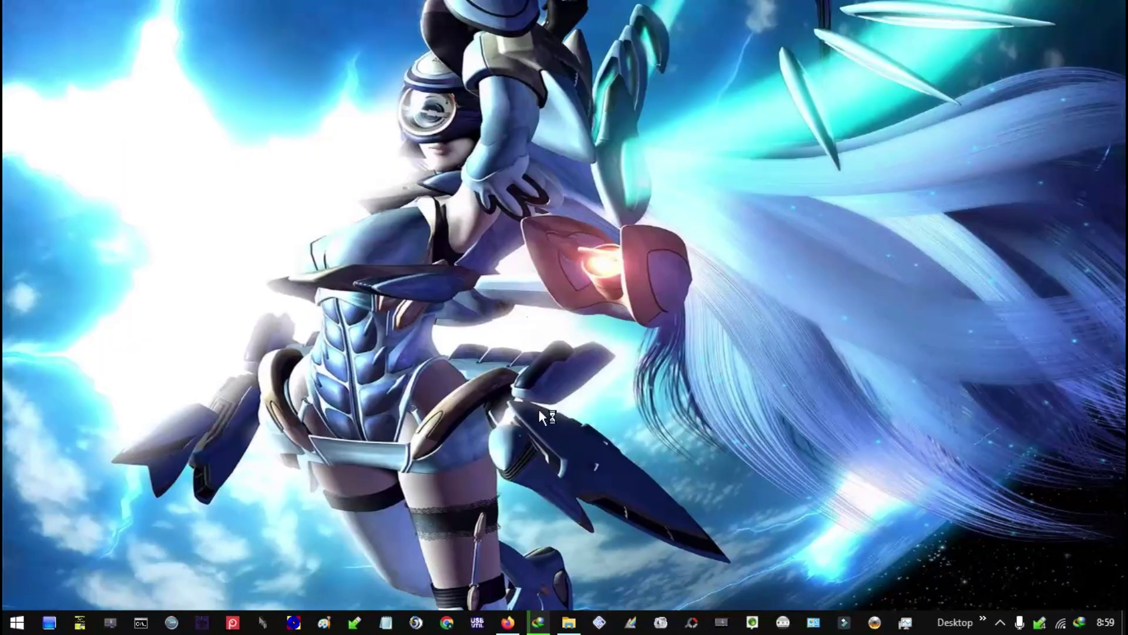
# Reopen the emulator, check the GSdx plugin settings without changing them, and try to fast boot the ISO.
pyautogui.click(328, 62)
pyautogui.moveTo(361, 141)
pyautogui.click(522, 203)
pyautogui.click(596, 559)
pyautogui.click(256, 62)
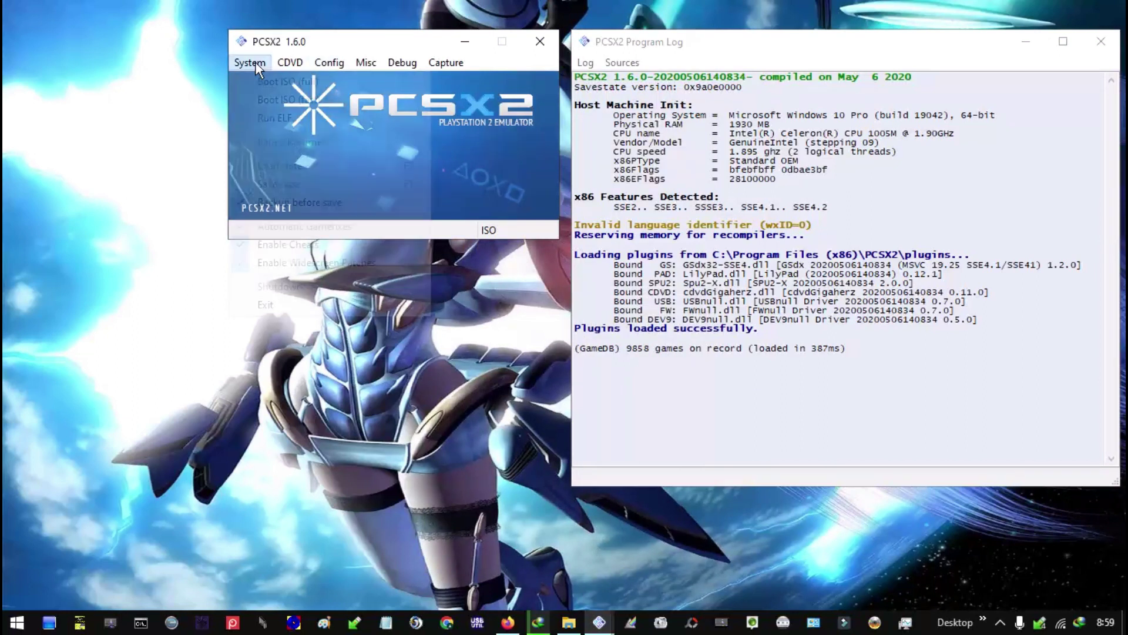
pyautogui.click(291, 100)
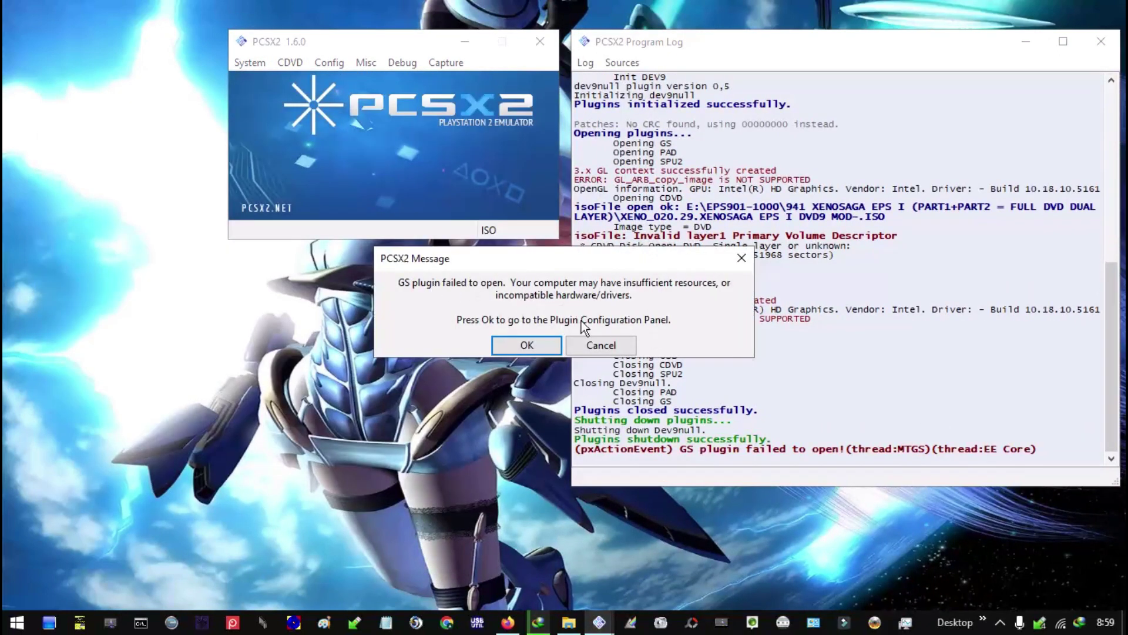
# Set the GS plugin's renderer to Direct3D 11 (Software) through the component selector and fast boot the ISO.
pyautogui.click(497, 345)
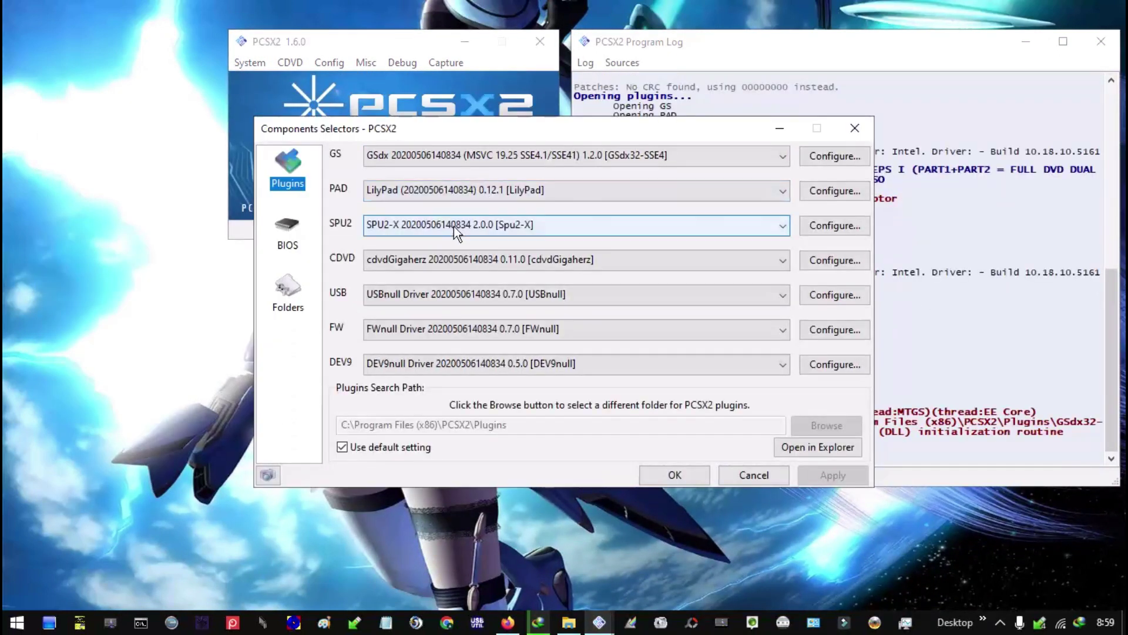
pyautogui.click(808, 156)
pyautogui.click(570, 136)
pyautogui.click(573, 174)
pyautogui.click(528, 556)
pyautogui.click(676, 475)
pyautogui.click(250, 62)
pyautogui.click(295, 101)
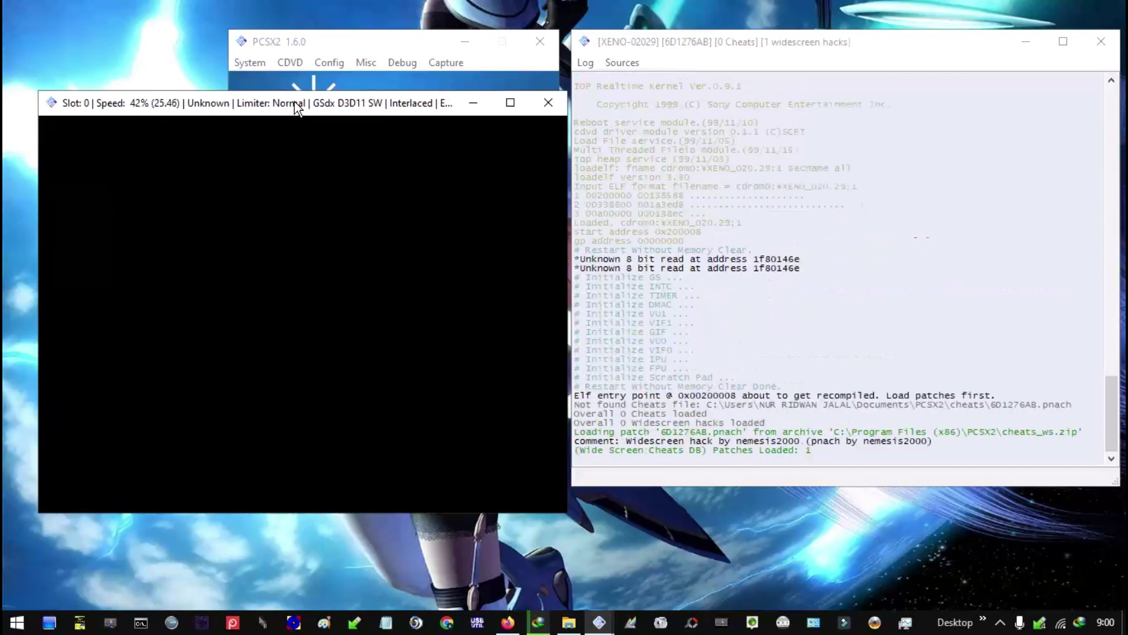
# Change the GSdx renderer to OpenGL (Software) and reboot the ISO to test it.
pyautogui.click(329, 62)
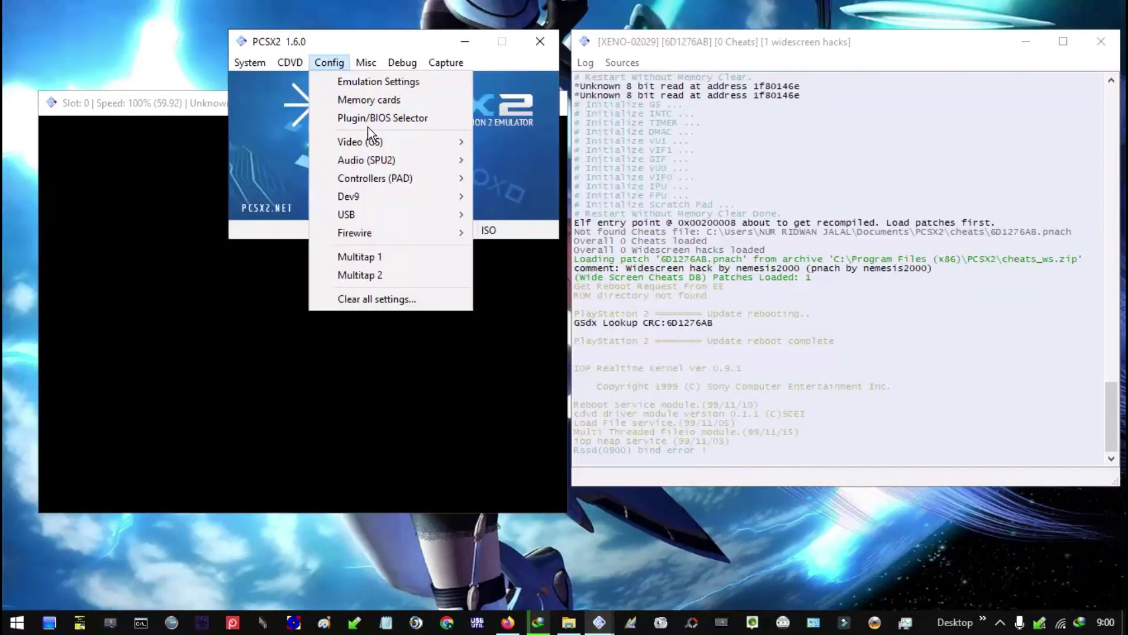
pyautogui.click(458, 147)
pyautogui.click(553, 143)
pyautogui.click(557, 184)
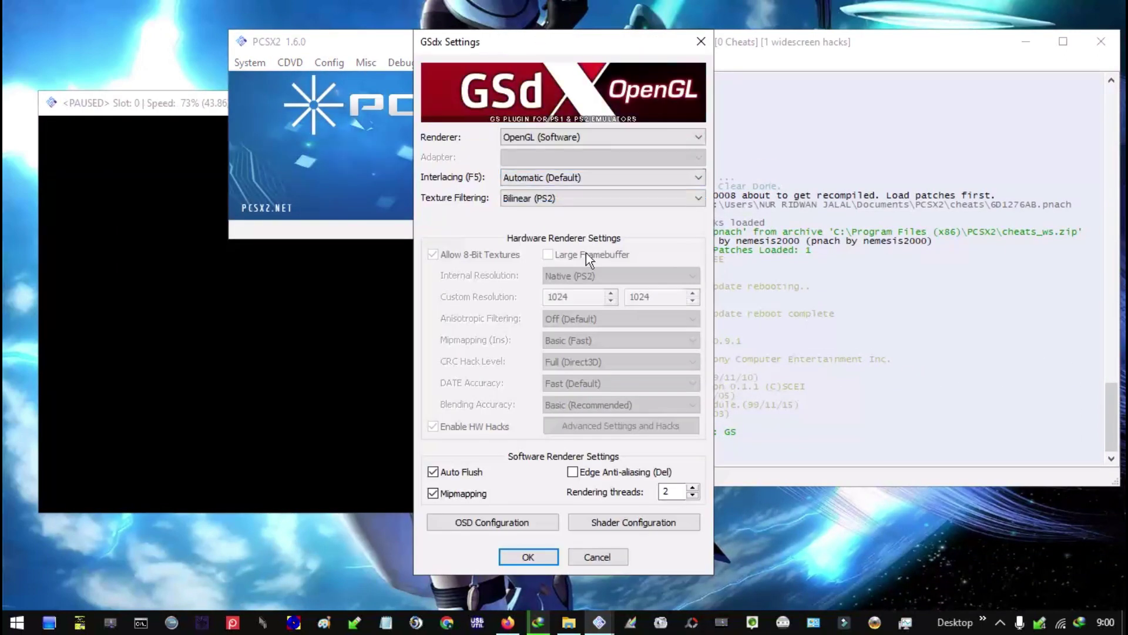
pyautogui.click(528, 556)
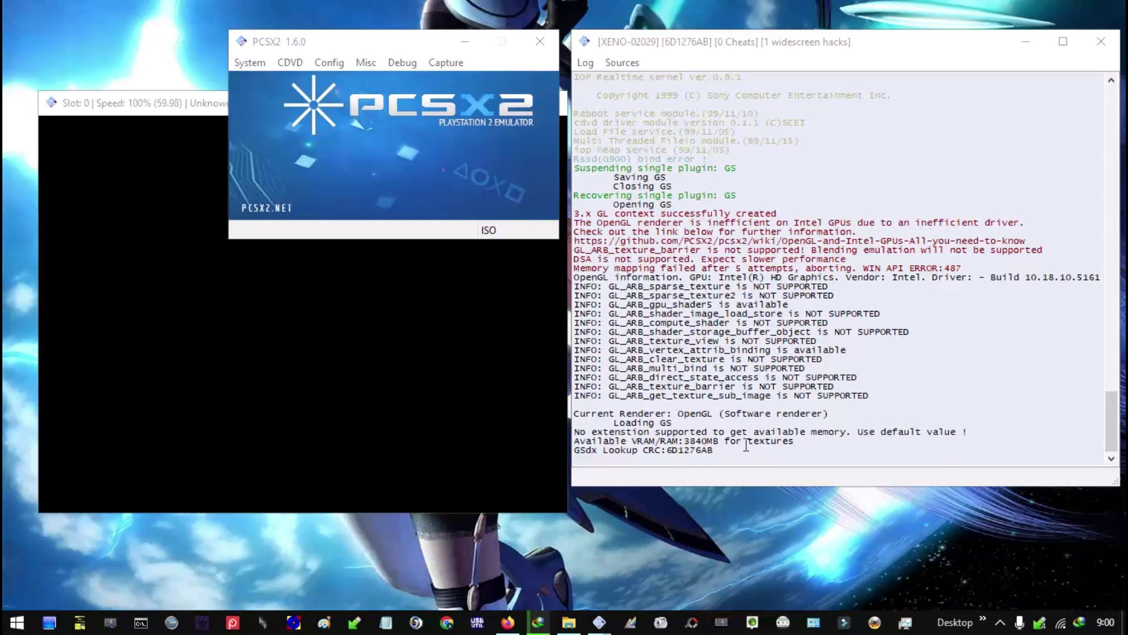
pyautogui.click(302, 106)
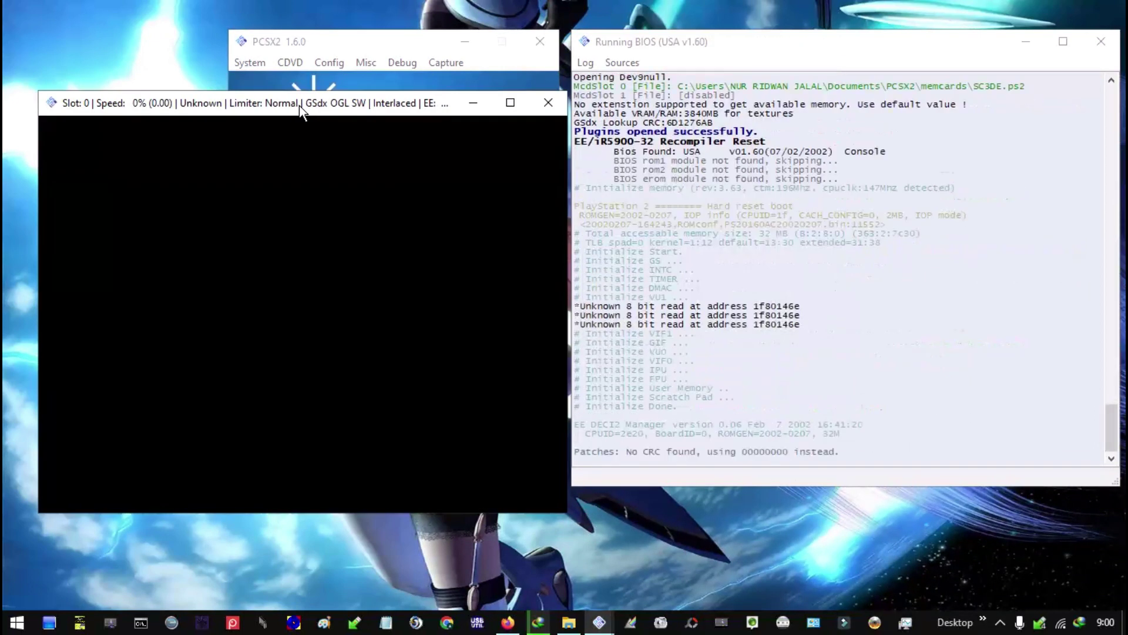
# Set the GSdx renderer back to Direct3D 11 (Hardware) with Intel(R) HD Graphics as the adapter, and accept the settings.
pyautogui.click(329, 62)
pyautogui.moveTo(432, 143)
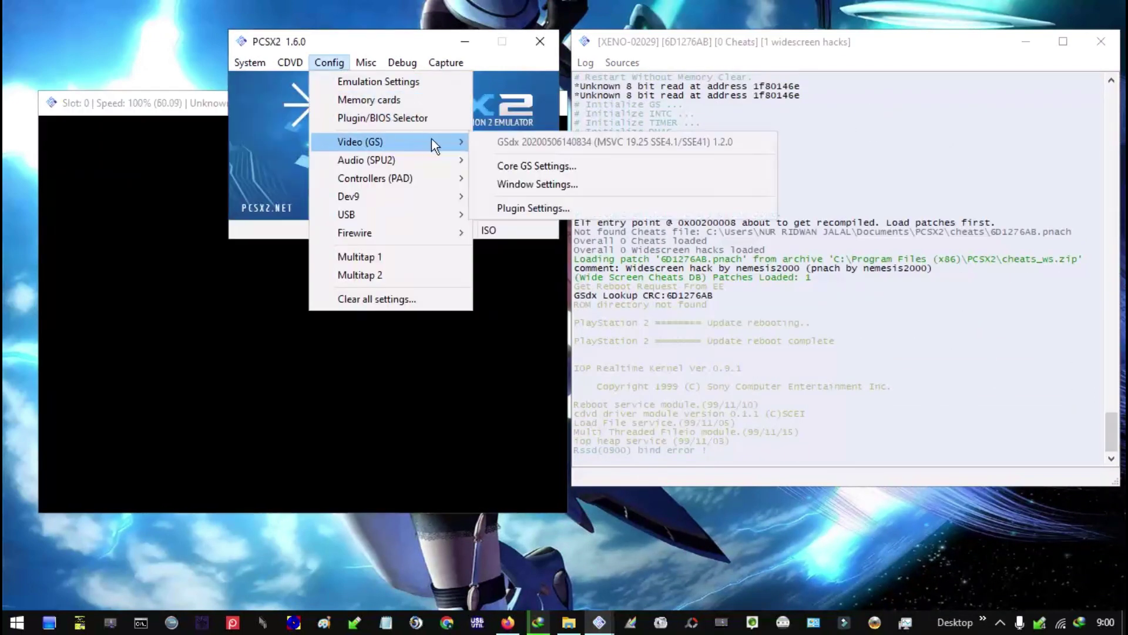
pyautogui.click(517, 207)
pyautogui.click(535, 137)
pyautogui.click(537, 153)
pyautogui.click(699, 158)
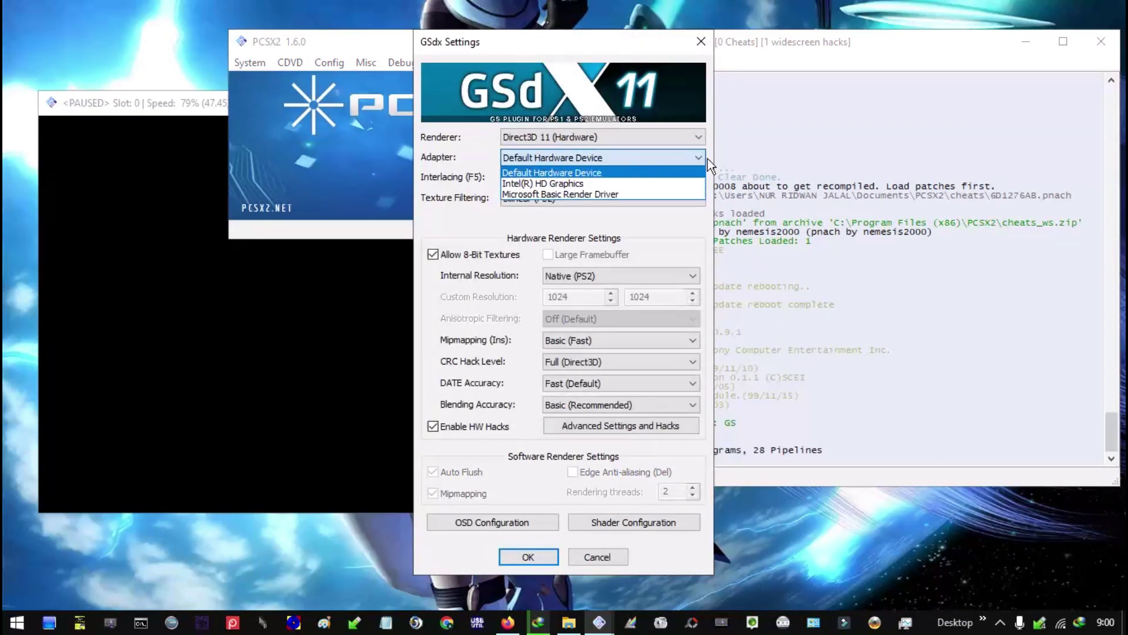
pyautogui.click(562, 184)
pyautogui.click(605, 176)
pyautogui.click(612, 185)
pyautogui.click(537, 557)
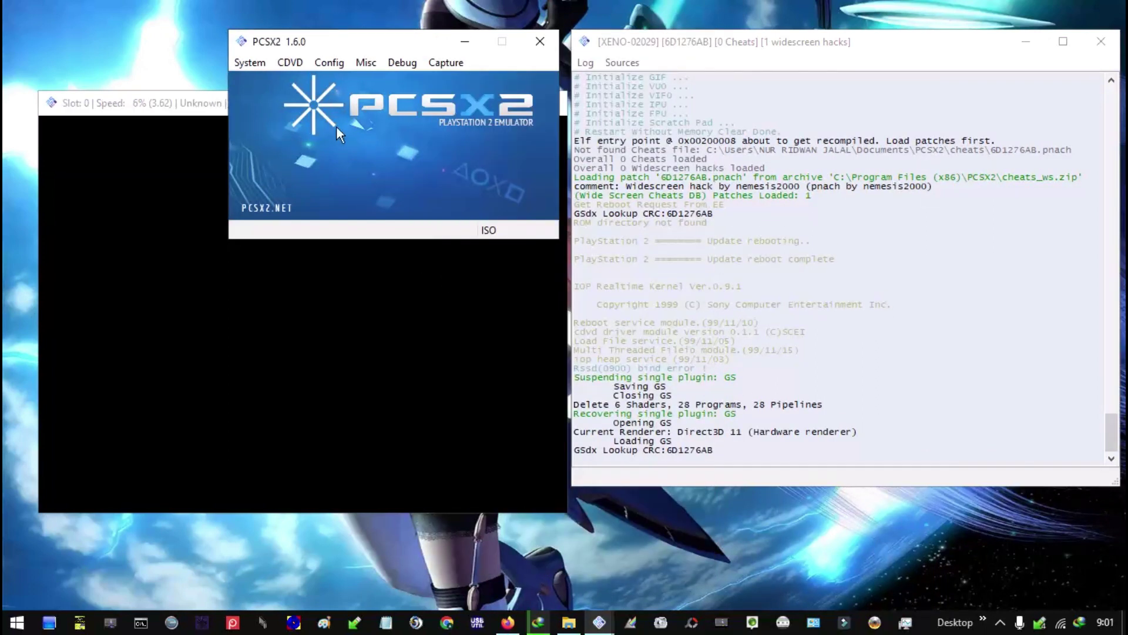
# Restart the emulator, check the GSdx plugin settings without changes, and boot the ISO with a full boot.
pyautogui.click(289, 62)
pyautogui.click(294, 287)
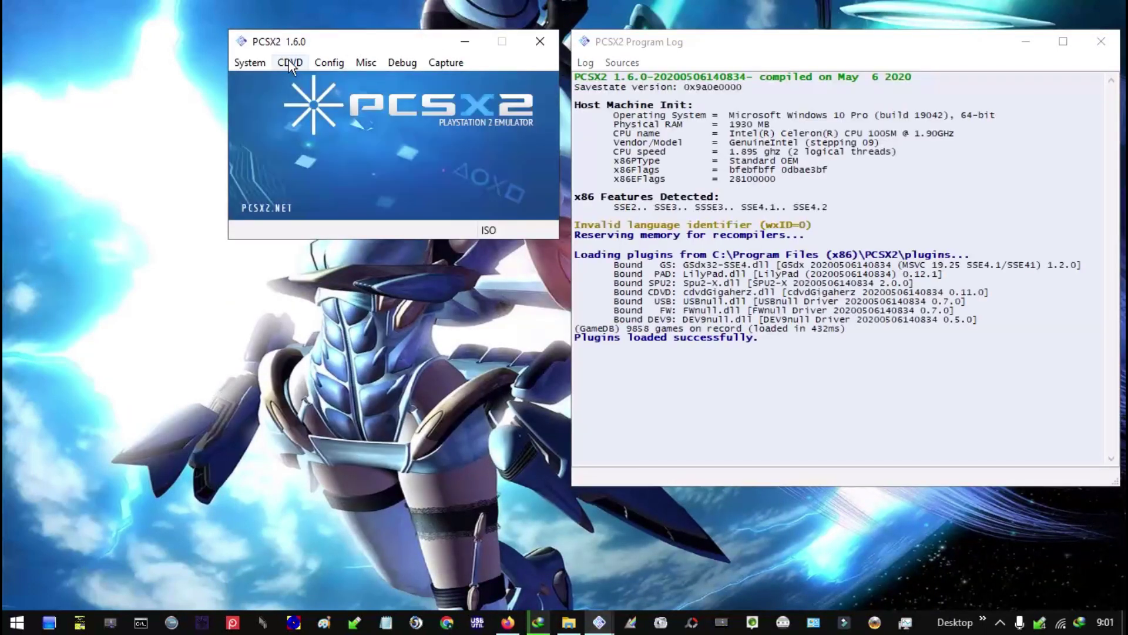
pyautogui.click(290, 62)
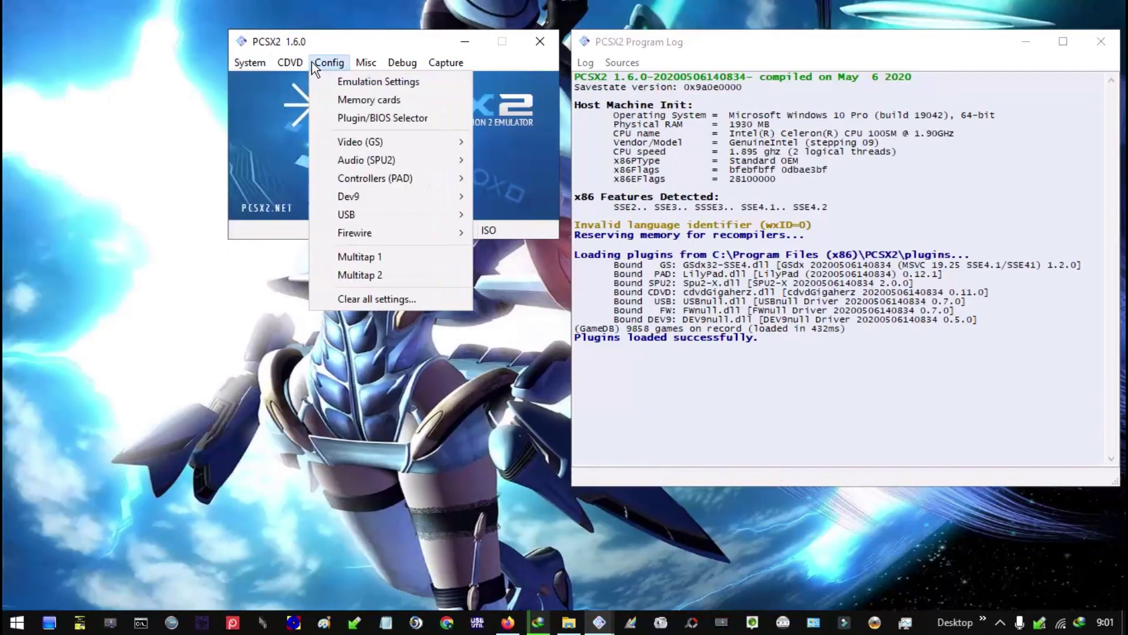
pyautogui.moveTo(376, 142)
pyautogui.click(543, 207)
pyautogui.click(698, 40)
pyautogui.click(250, 63)
pyautogui.click(277, 80)
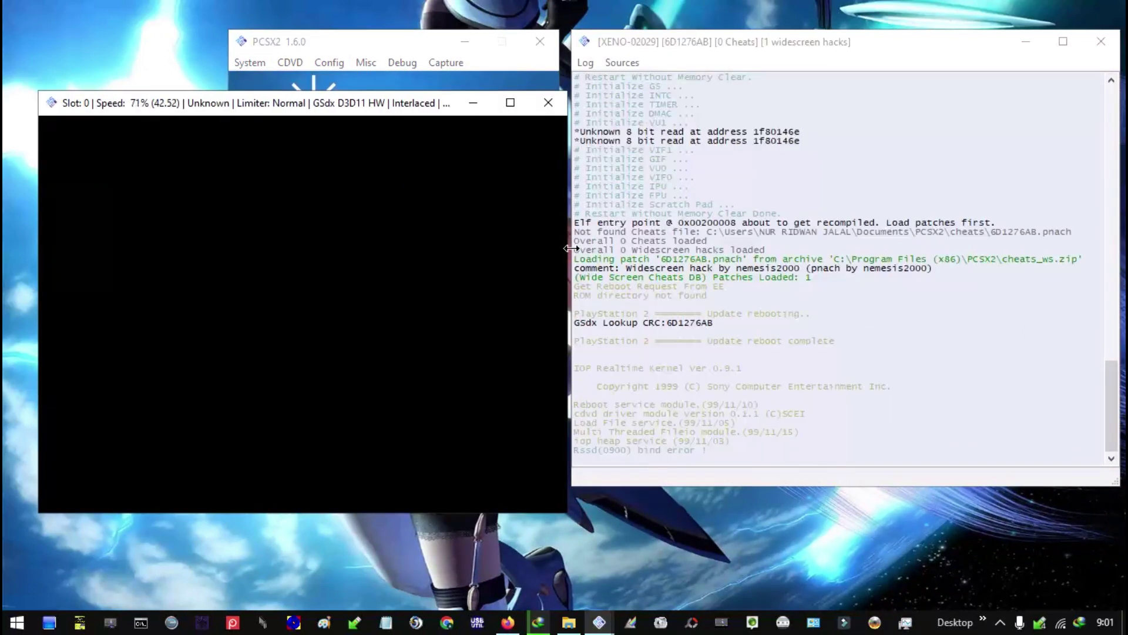
# Swap the running disc to the XENOSAGA EPS I PART2 SLUS_204.69.iso image.
pyautogui.click(290, 63)
pyautogui.moveTo(376, 82)
pyautogui.click(532, 148)
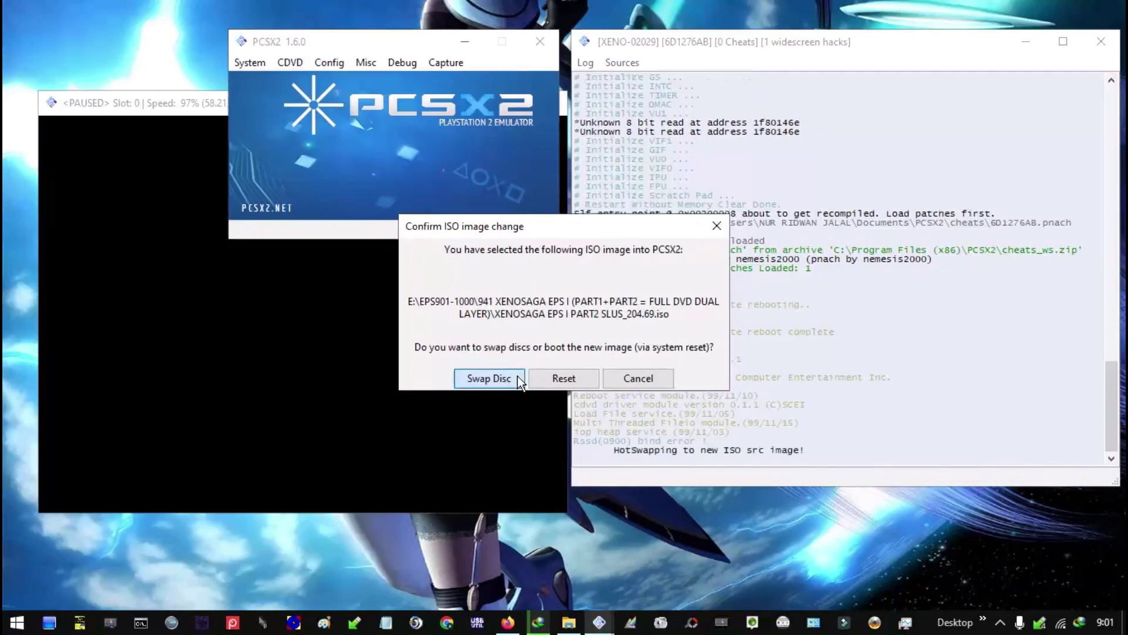
pyautogui.click(517, 376)
pyautogui.click(402, 62)
pyautogui.click(397, 40)
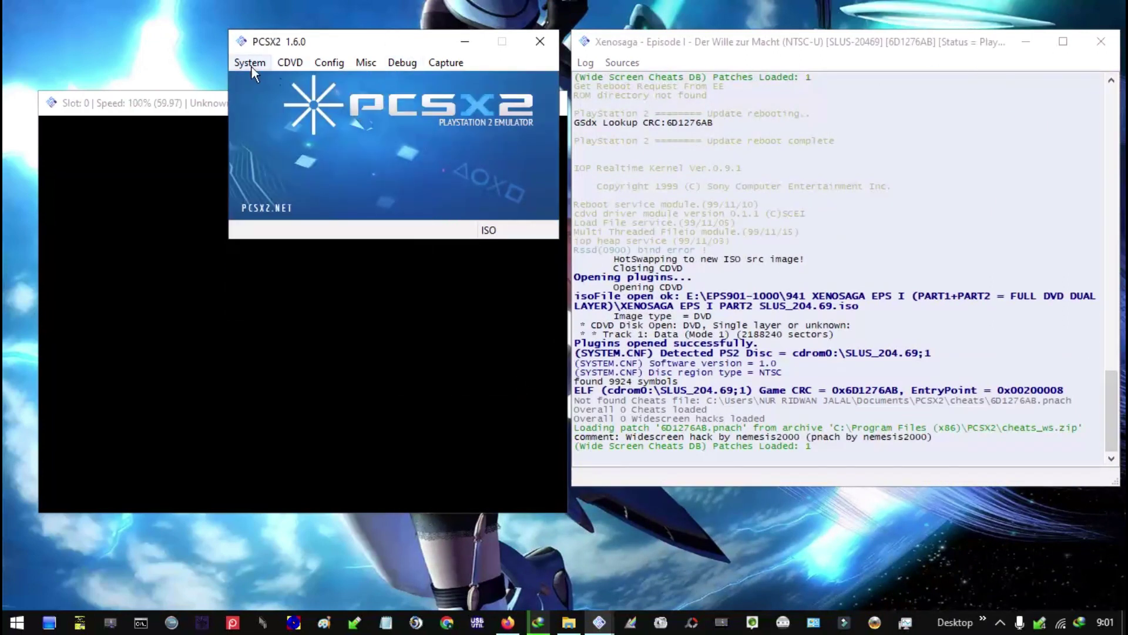
pyautogui.click(523, 337)
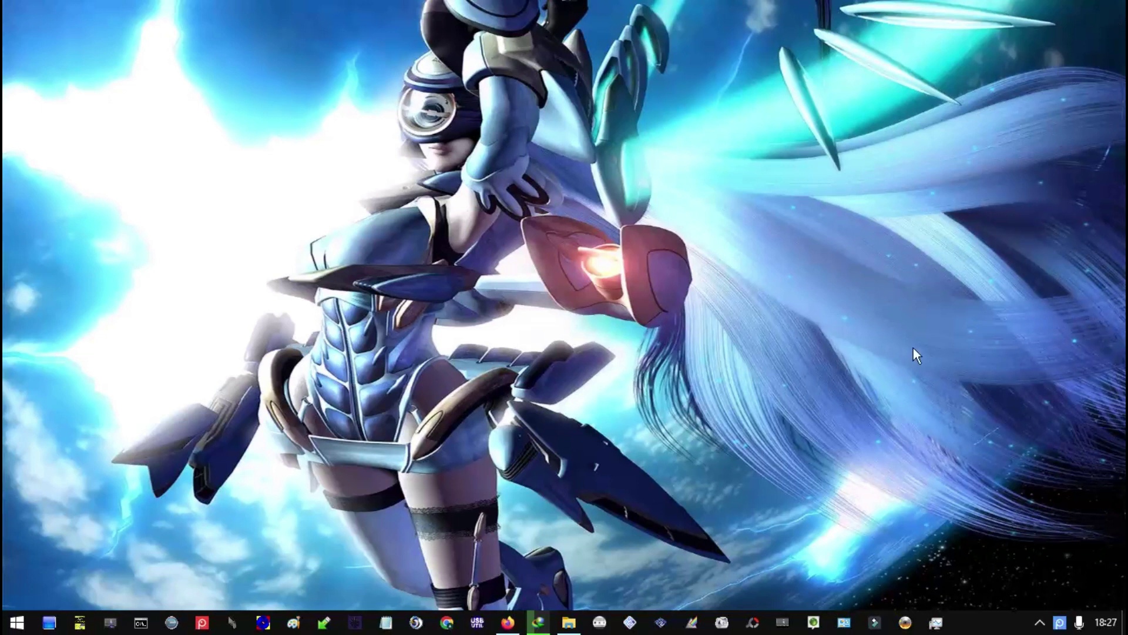
# Switch to File Explorer and examine the SLUS-20469 archive and the PART1 ISO in the Xenosaga project folder.
pyautogui.click(570, 621)
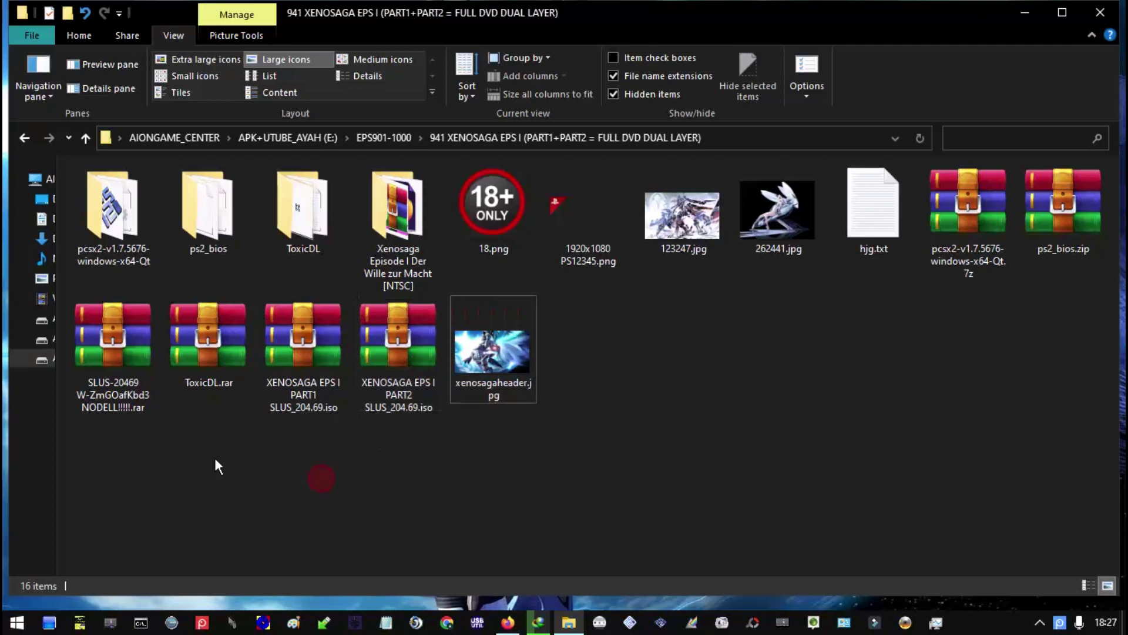
pyautogui.moveTo(123, 401)
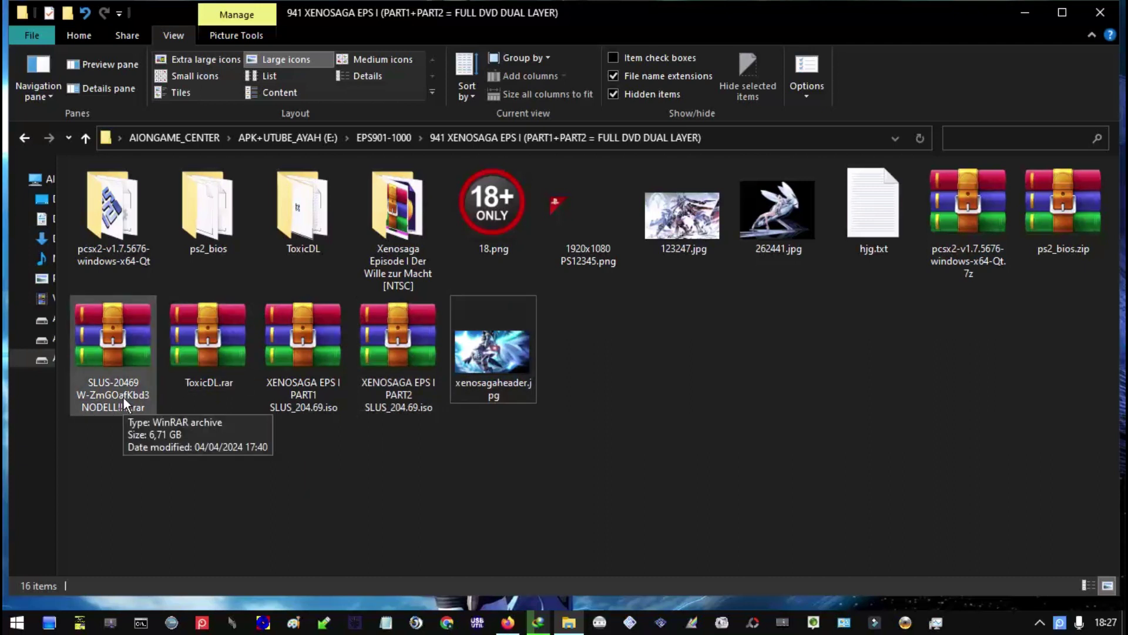
pyautogui.click(129, 358)
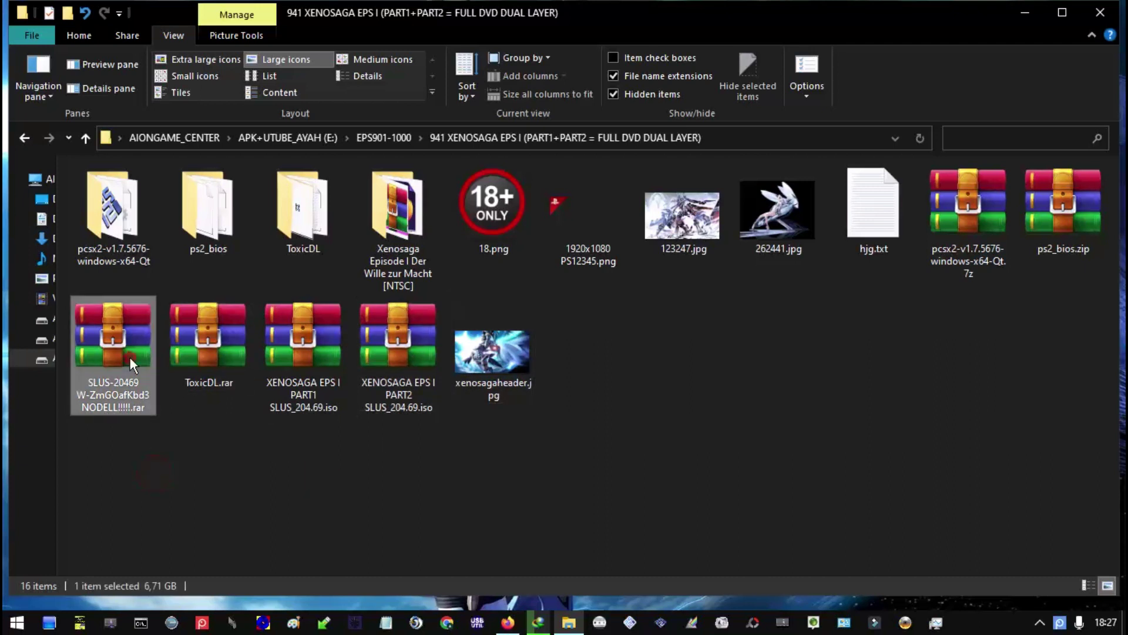
pyautogui.click(329, 357)
pyautogui.click(397, 485)
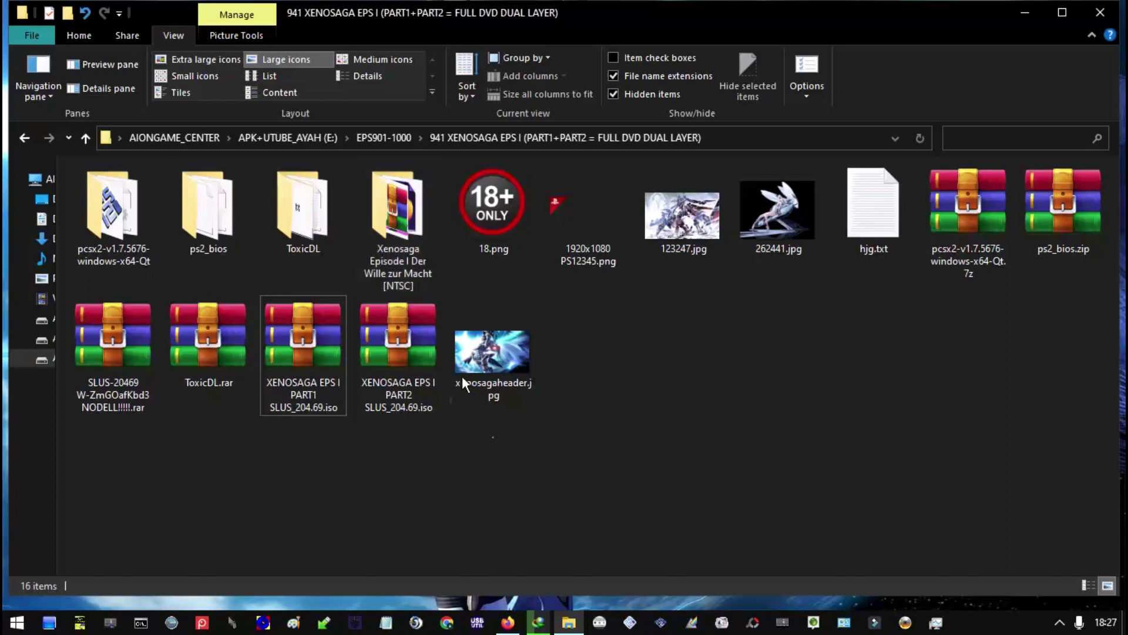
# Open Xenosaga Episode I.iso as an archive from the Xenosaga Episode I Der Wille zur Macht [NTSC] folder.
pyautogui.click(115, 383)
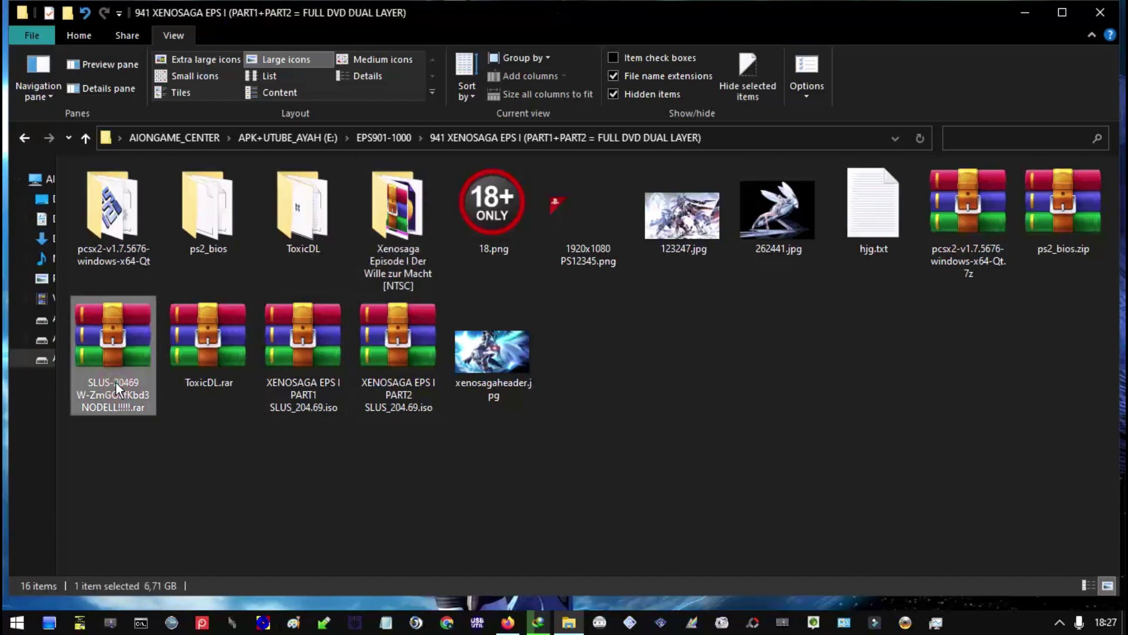
pyautogui.click(1062, 12)
pyautogui.doubleClick(378, 252)
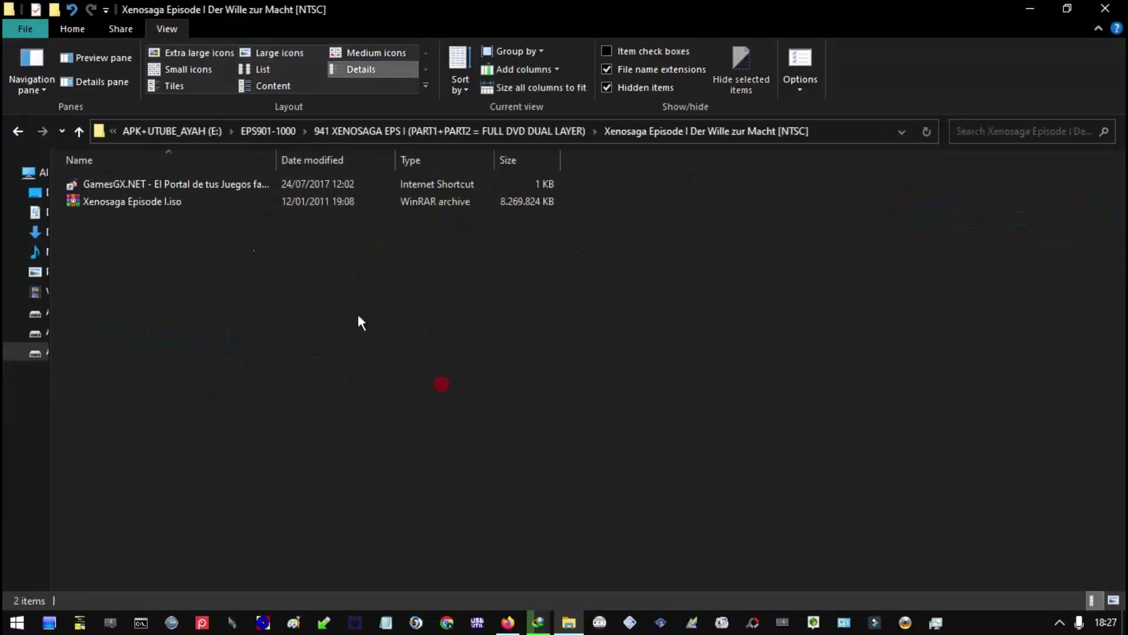
pyautogui.doubleClick(189, 203)
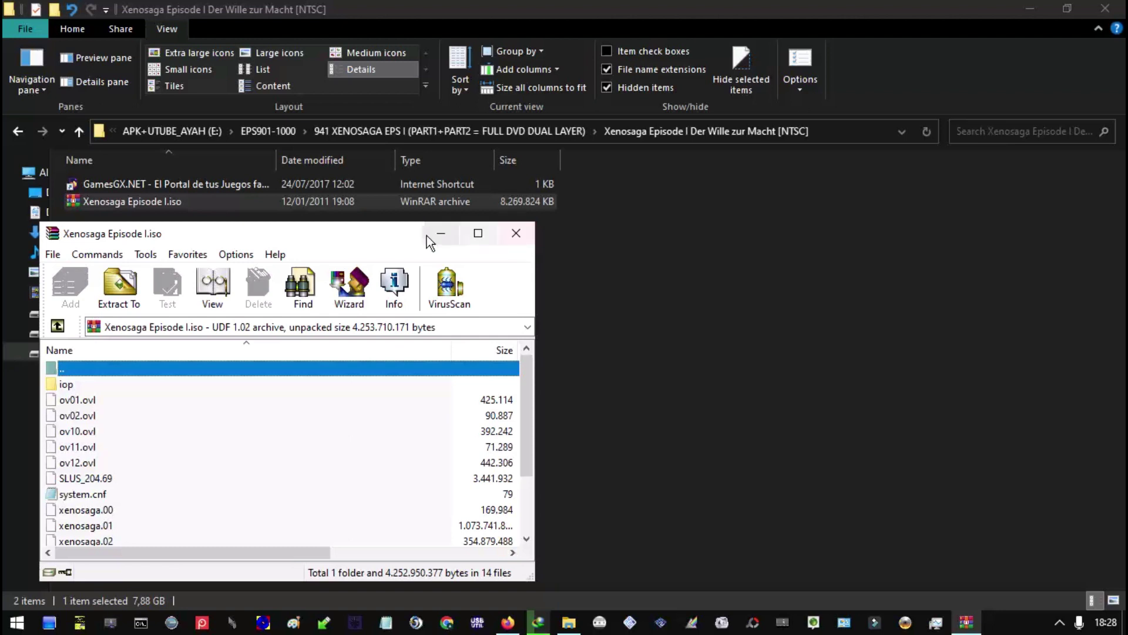
# Examine the files contained in the Xenosaga Episode I.iso archive, close it, and return to the parent project folder.
pyautogui.scroll(-2, 290, 453)
pyautogui.scroll(2, 289, 453)
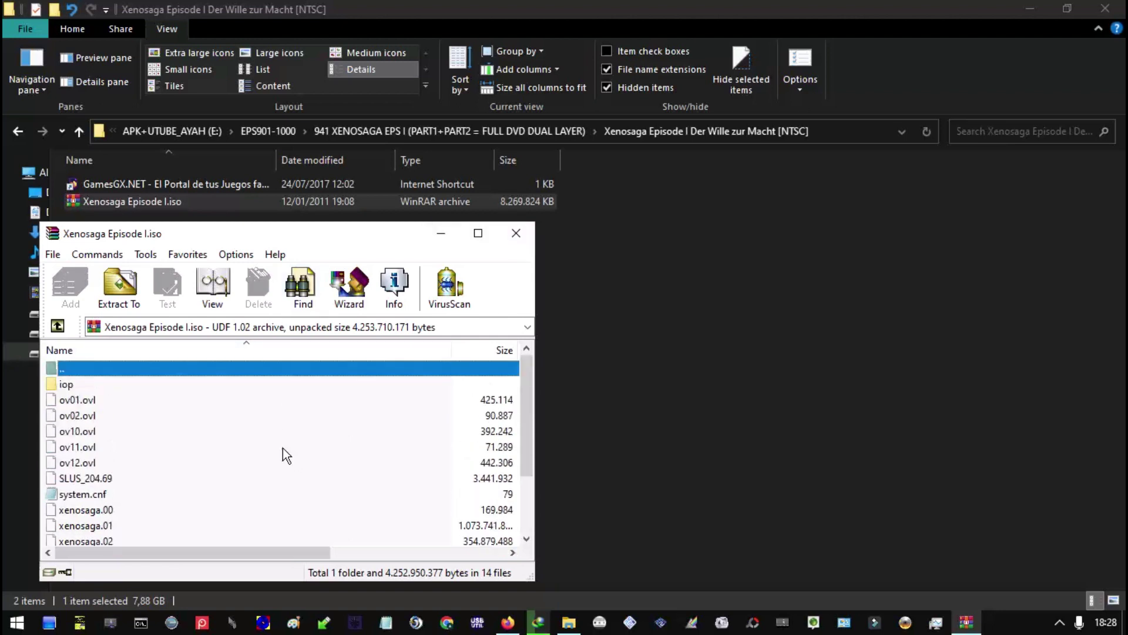
pyautogui.scroll(-1, 189, 419)
pyautogui.scroll(1, 189, 419)
pyautogui.scroll(-2, 168, 419)
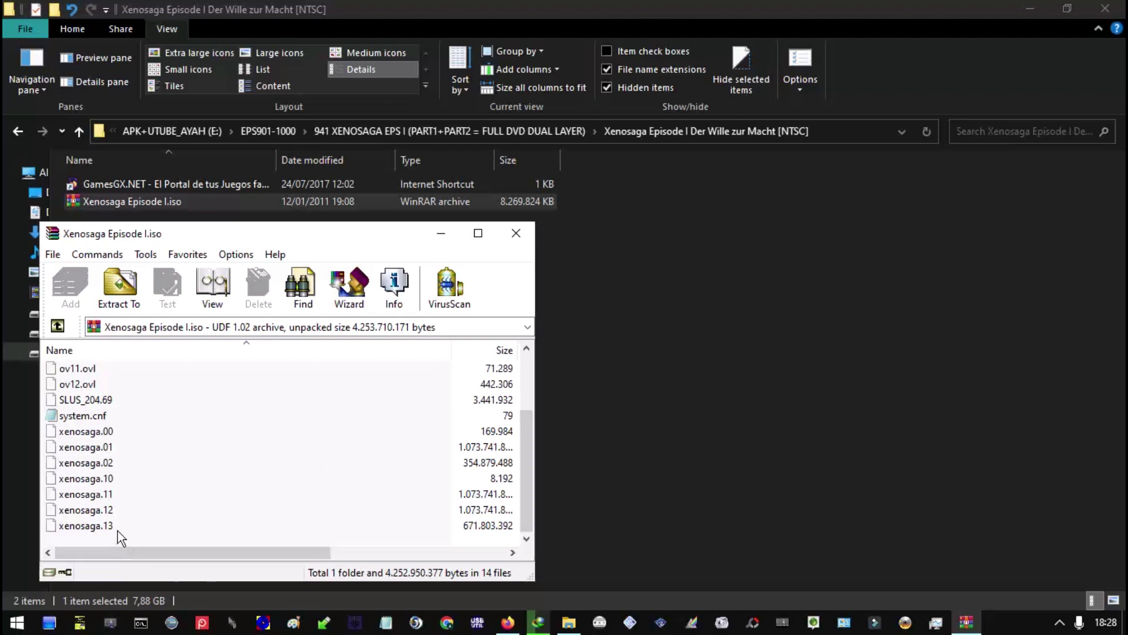
pyautogui.scroll(2, 125, 499)
pyautogui.scroll(-2, 235, 429)
pyautogui.scroll(2, 382, 371)
pyautogui.scroll(-2, 311, 457)
pyautogui.scroll(2, 434, 365)
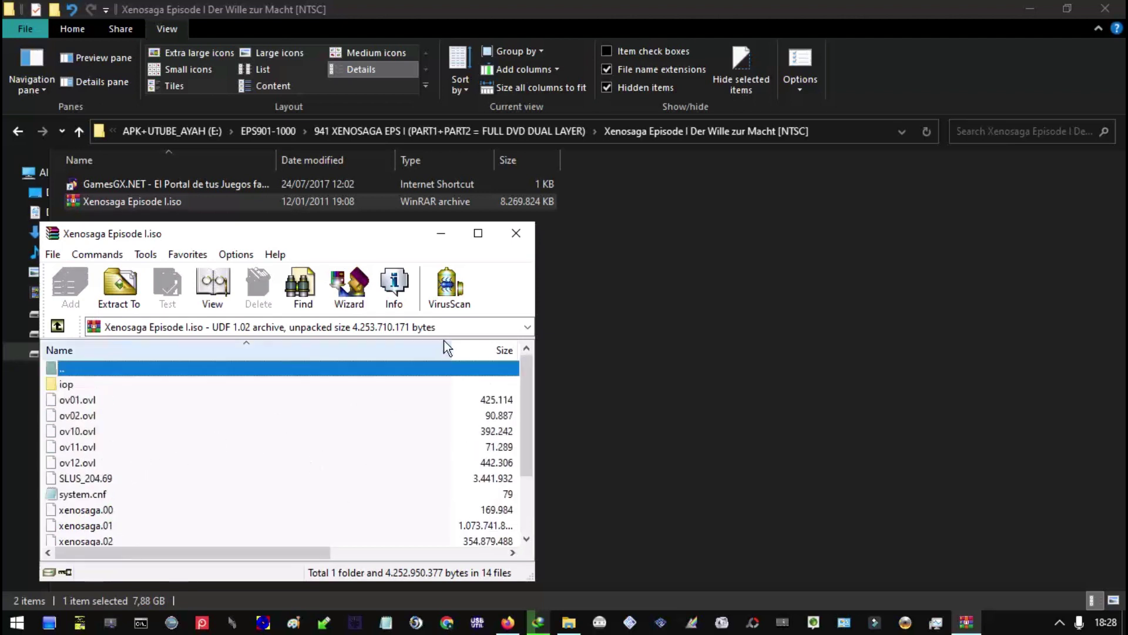
pyautogui.click(512, 232)
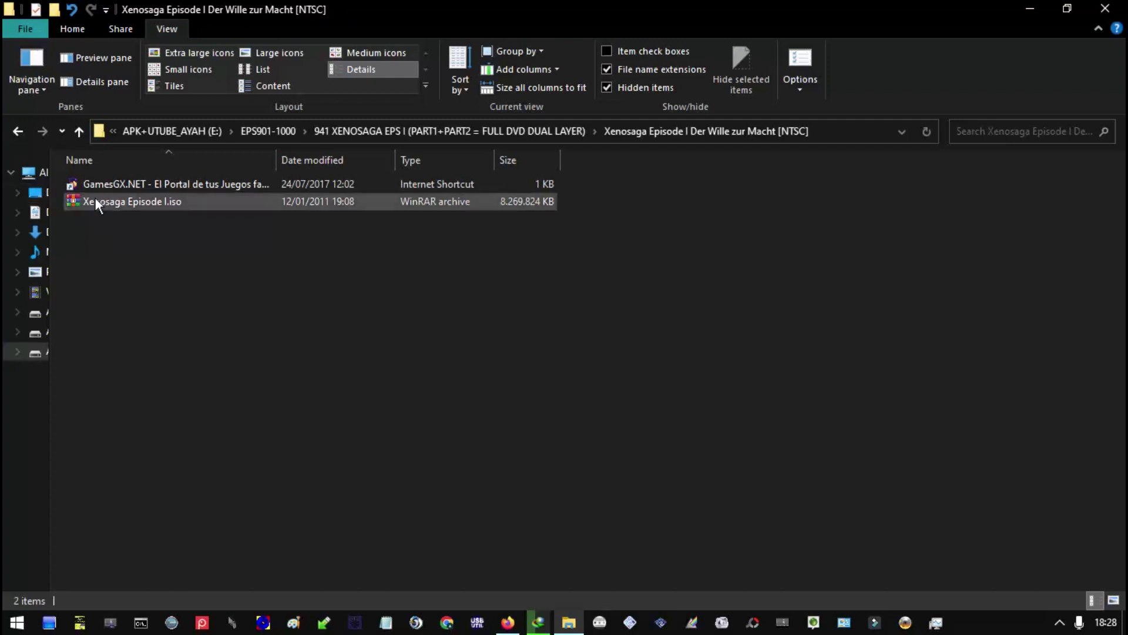
pyautogui.click(17, 130)
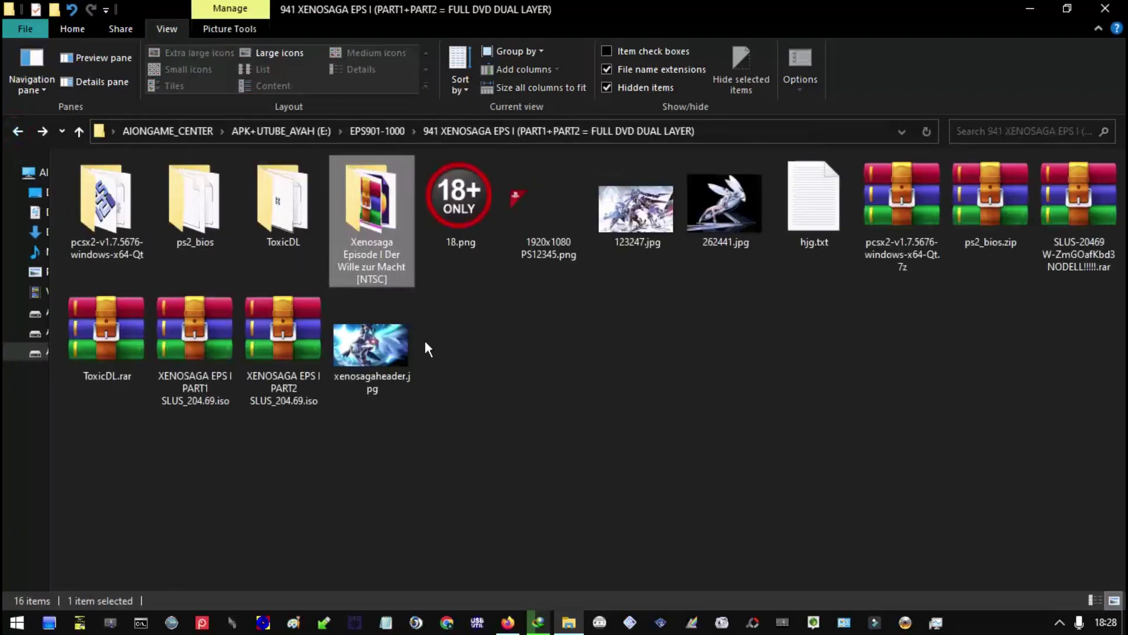
pyautogui.click(467, 380)
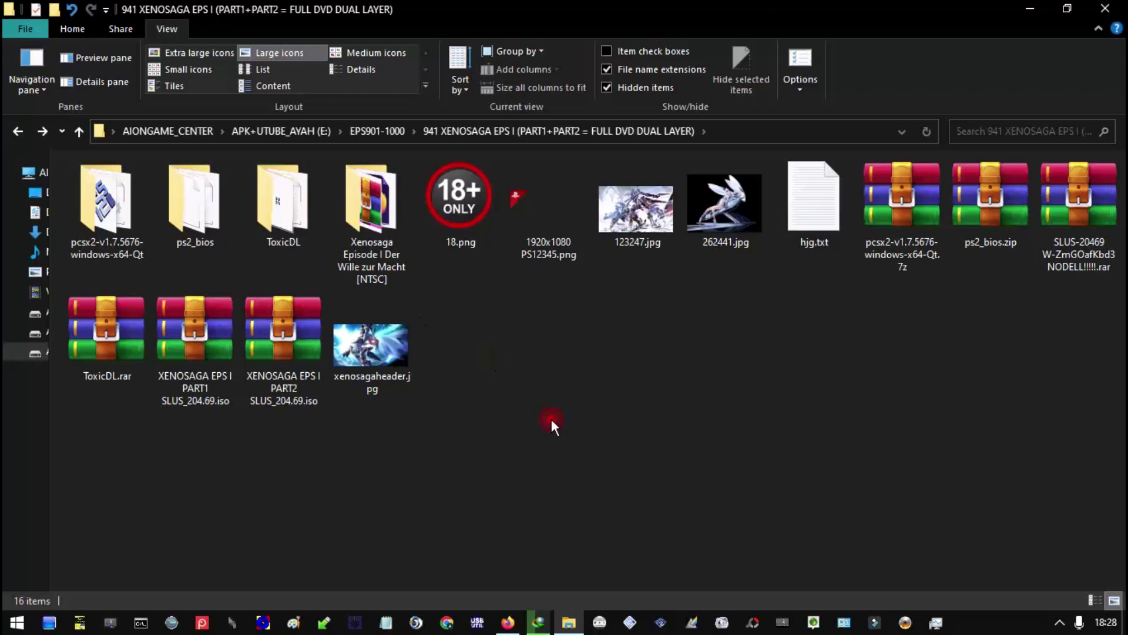
# Launch PCSX2 1.6.0, select Xenosaga Episode I.iso as the disc image, and minimize the File Explorer window.
pyautogui.click(630, 624)
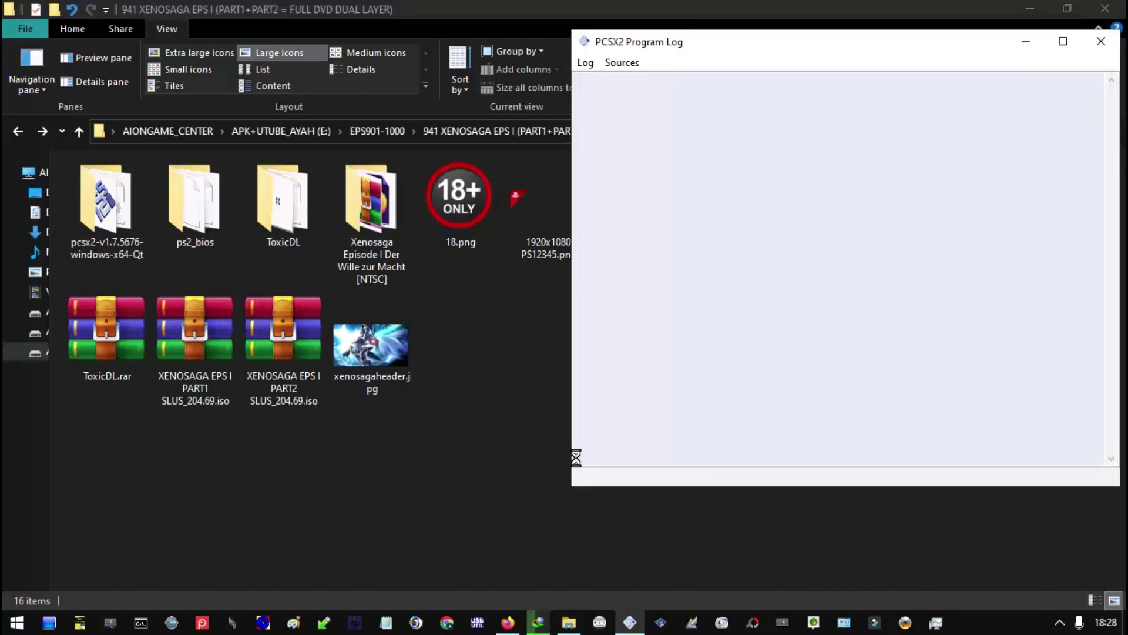
pyautogui.click(290, 62)
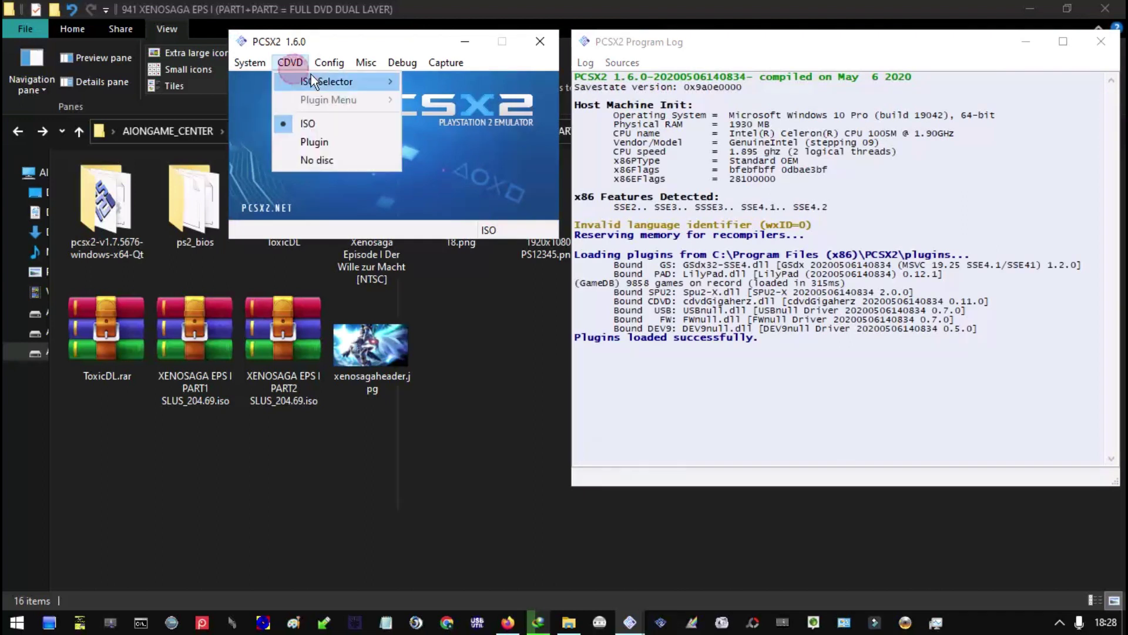
pyautogui.moveTo(390, 84)
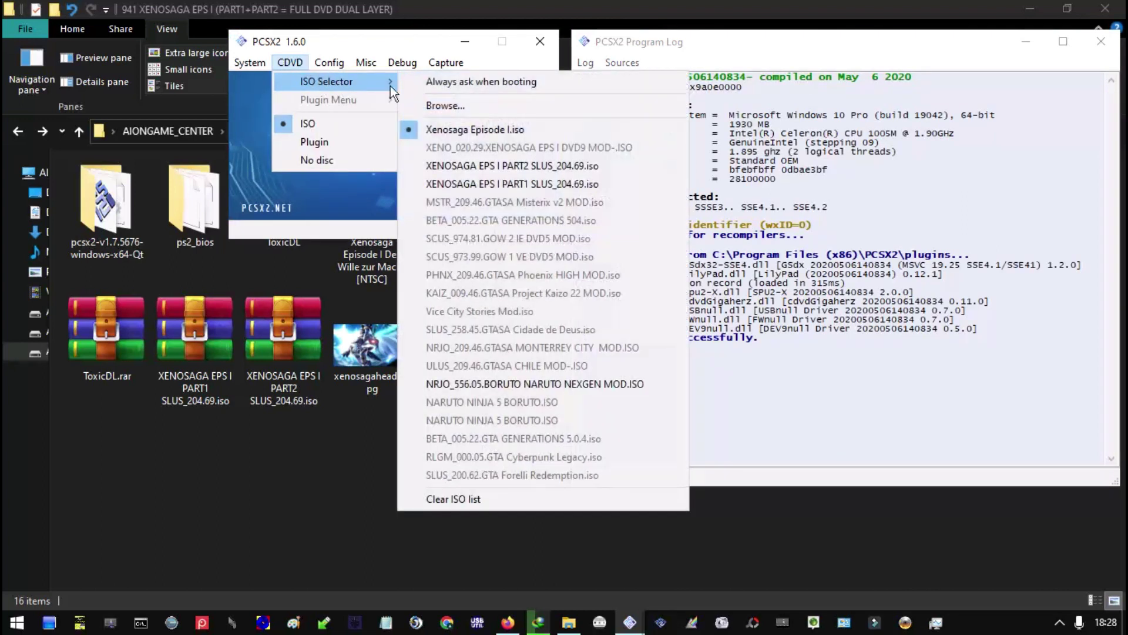
pyautogui.click(472, 108)
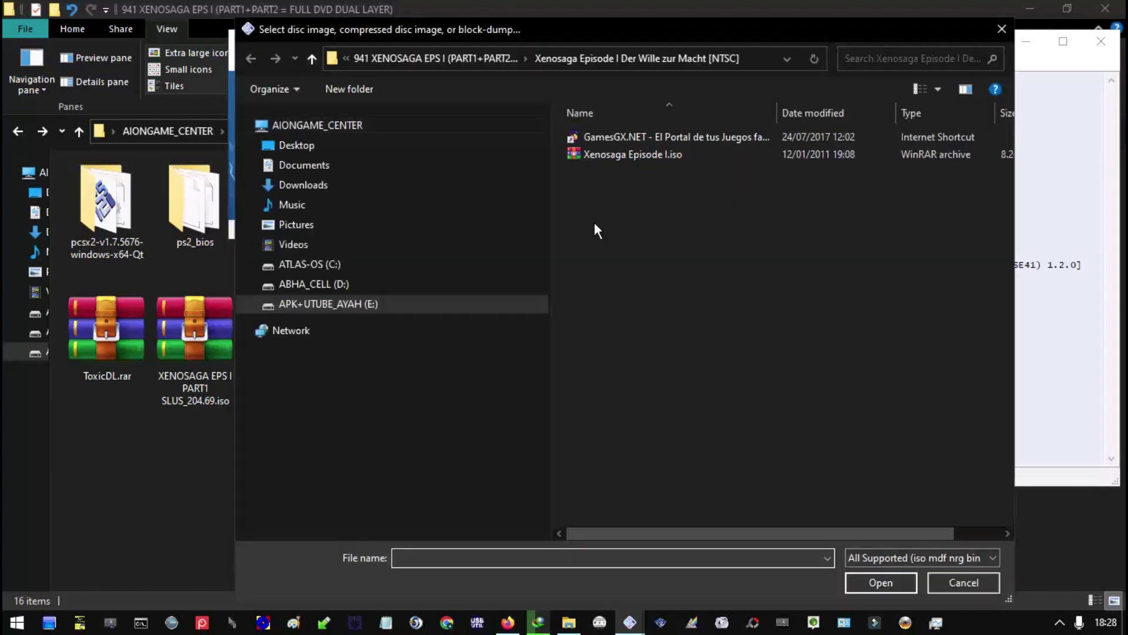
pyautogui.click(597, 154)
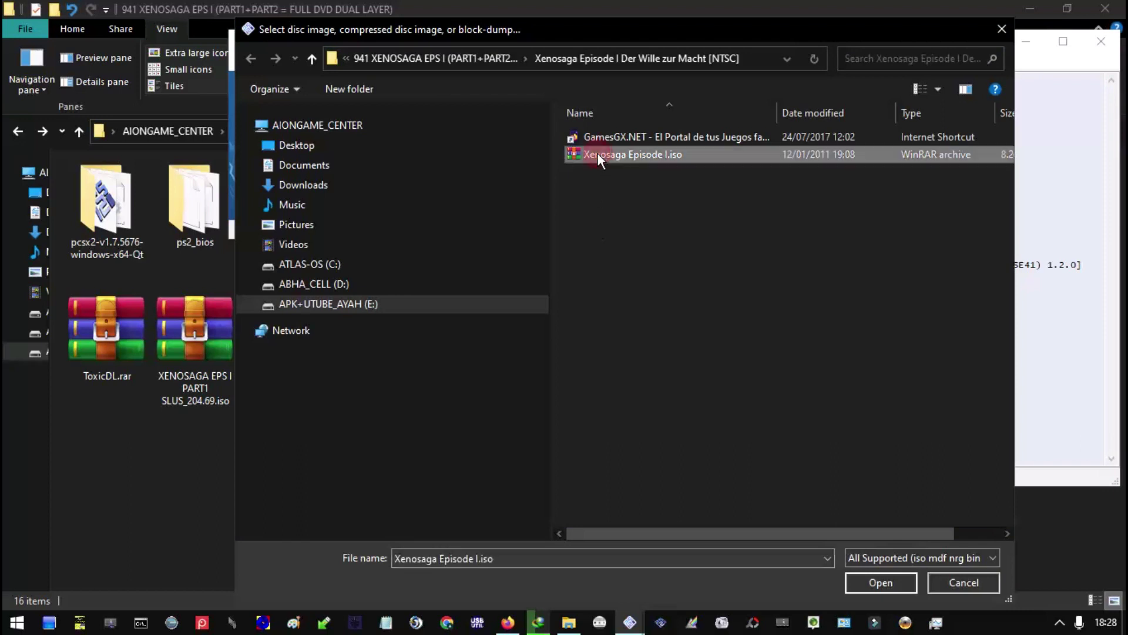
pyautogui.click(860, 584)
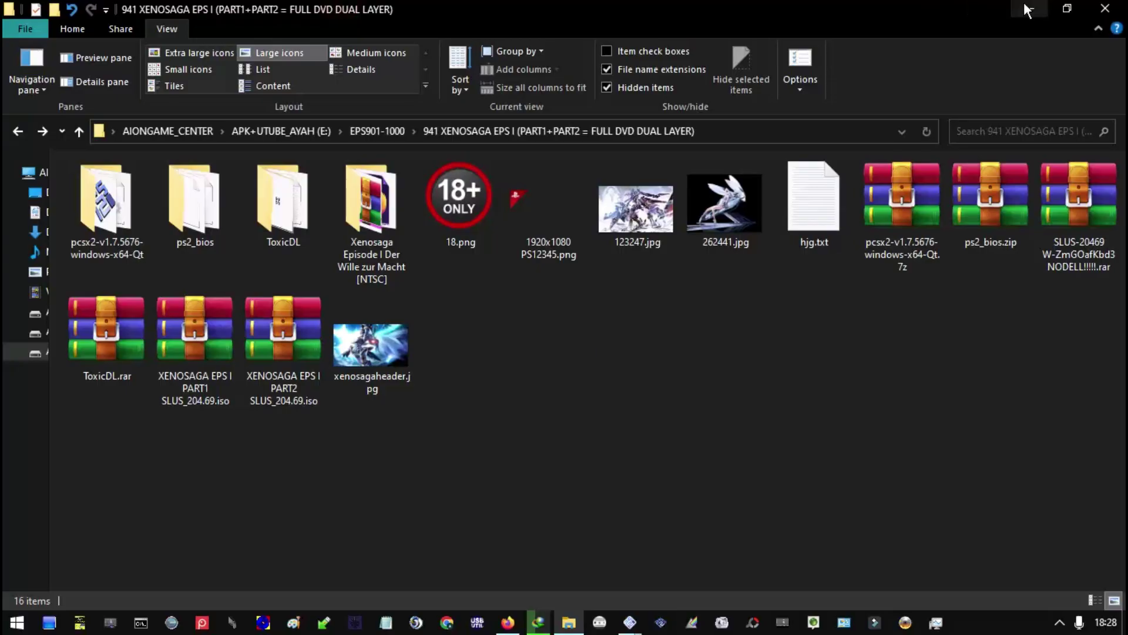
pyautogui.click(1027, 10)
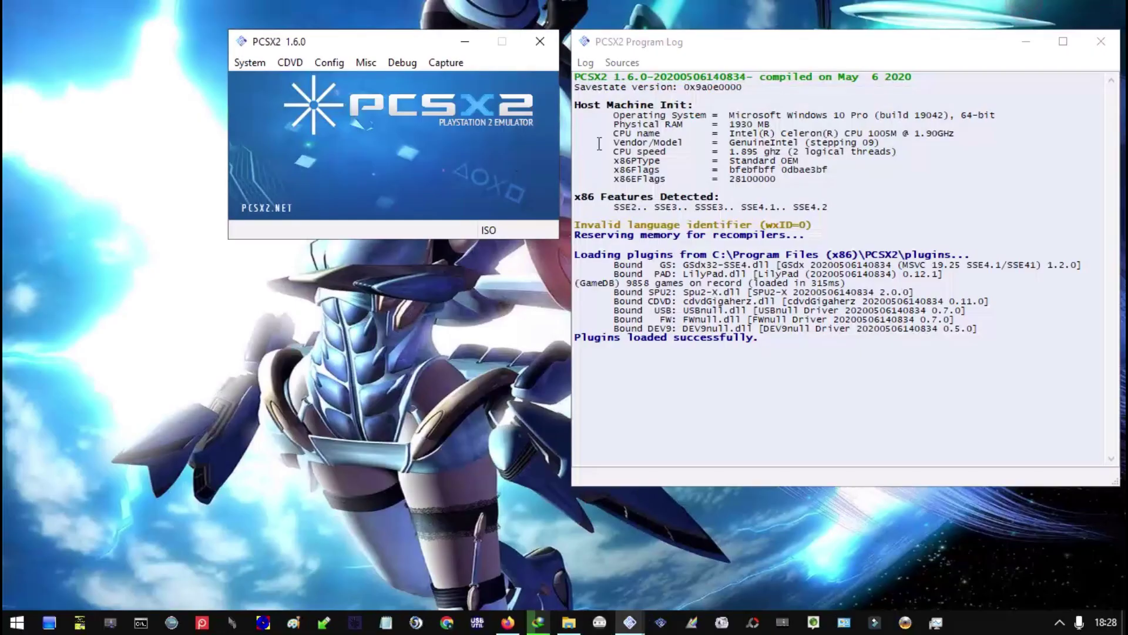
# Boot the selected ISO and choose to continue without saving at the memory card question.
pyautogui.click(250, 62)
pyautogui.click(290, 101)
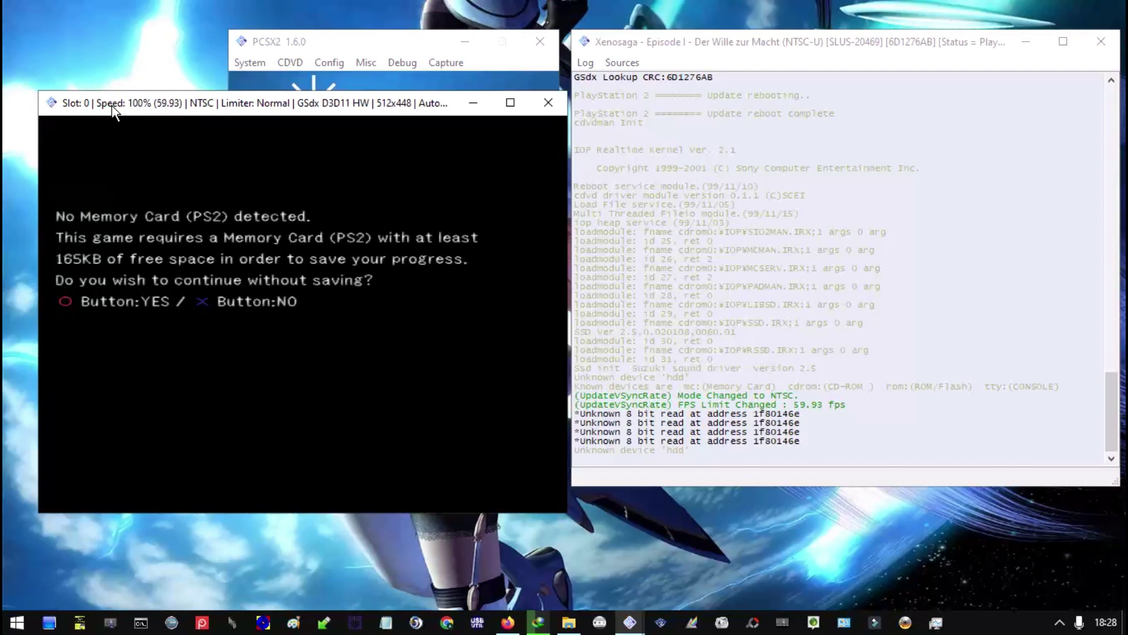
pyautogui.press('d')
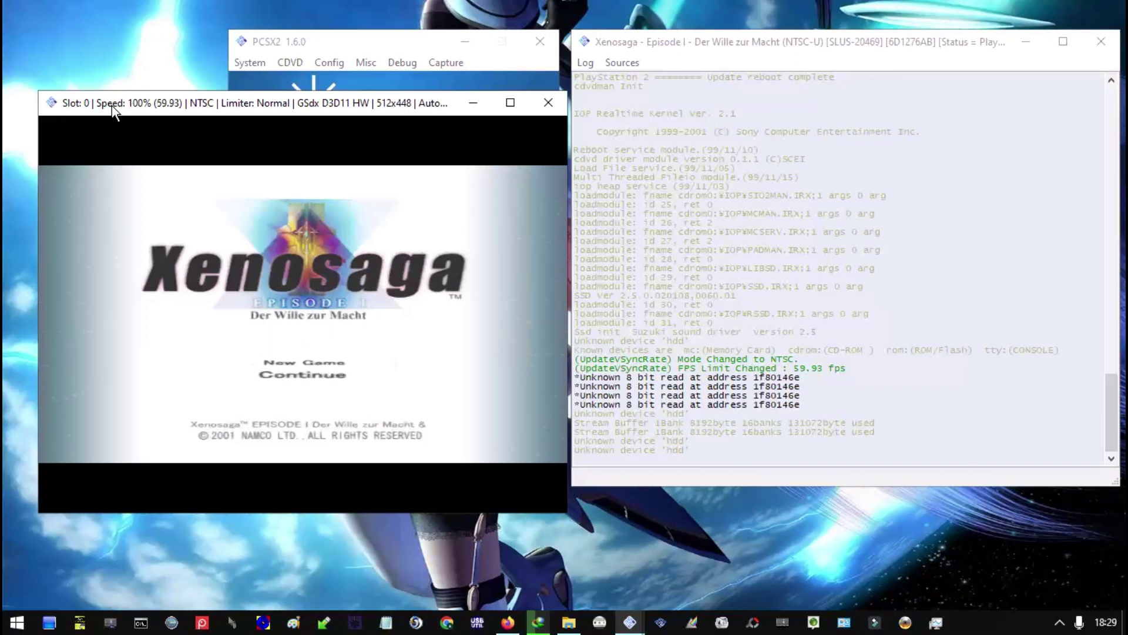
# Start a New Game from the Xenosaga title screen and switch the game display to full screen.
pyautogui.press('Return')
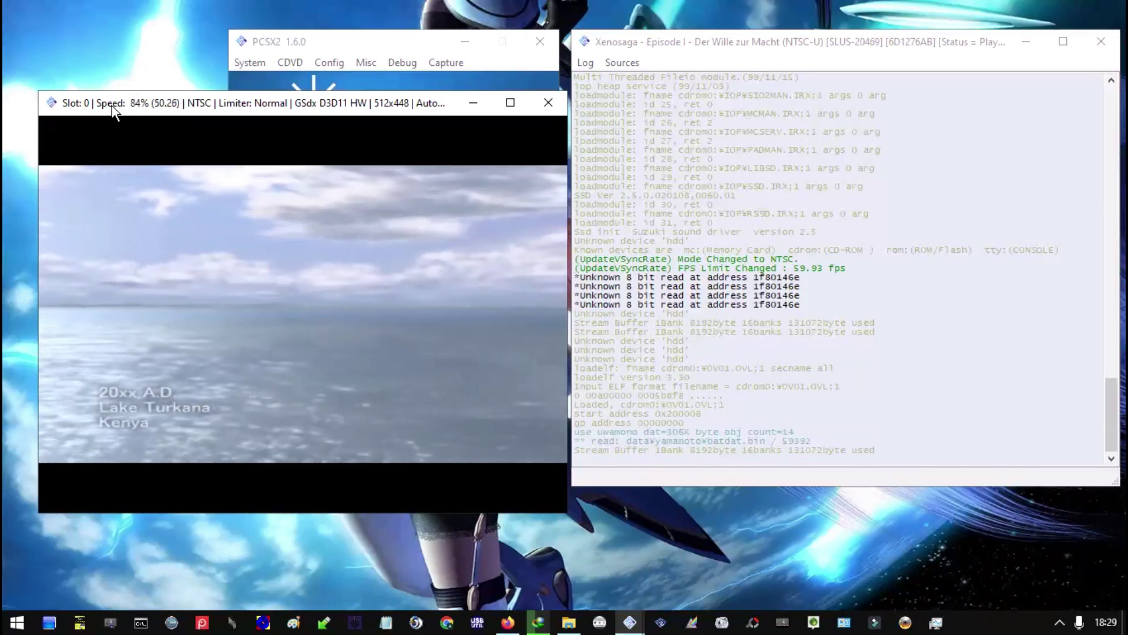
pyautogui.hotkey('alt', 'Return')
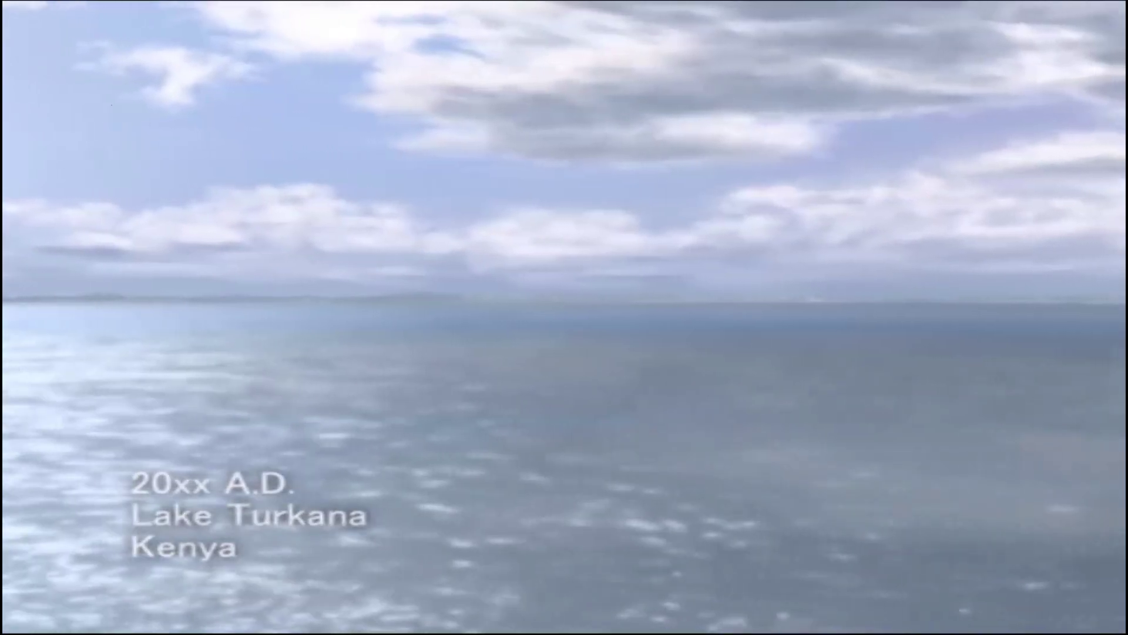